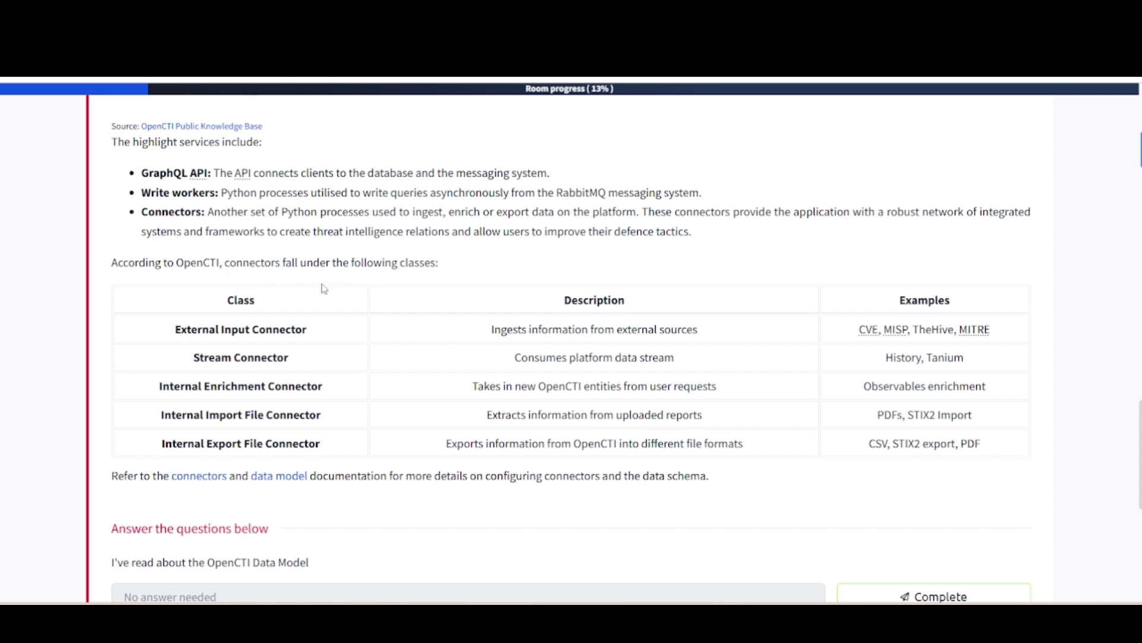
Read the connector classes table, mark the OpenCTI Data Model question complete, and open Task 4, OpenCTI Dashboard 1.
{"action": "scroll", "coordinate": [323, 288], "scroll_direction": "down", "scroll_amount": 2}
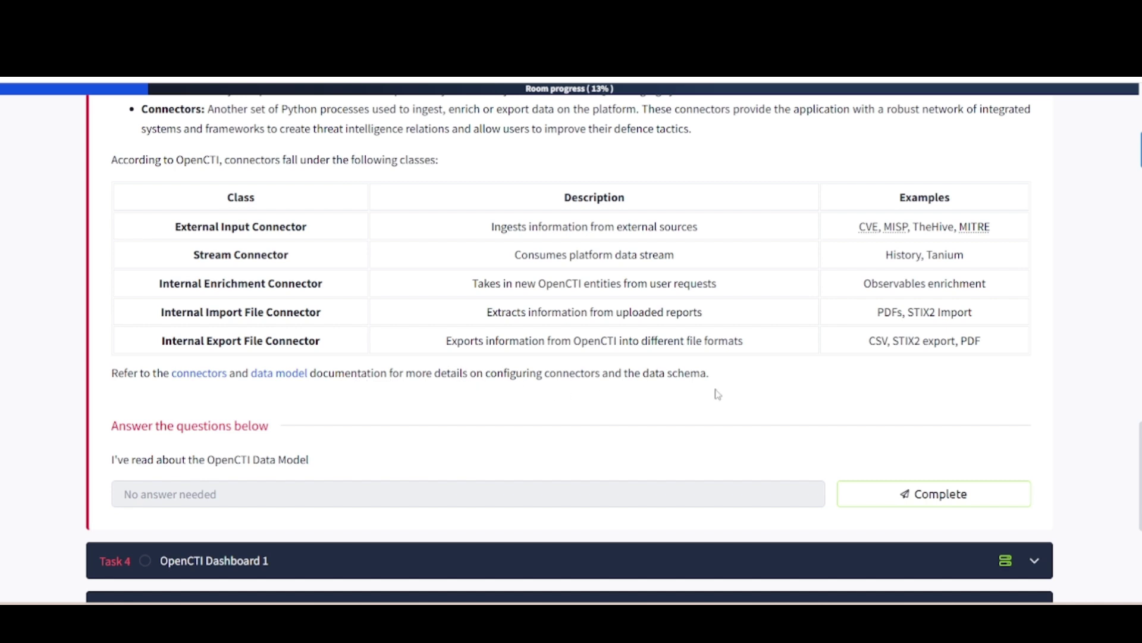
{"action": "scroll", "coordinate": [368, 403], "scroll_direction": "down", "scroll_amount": 2}
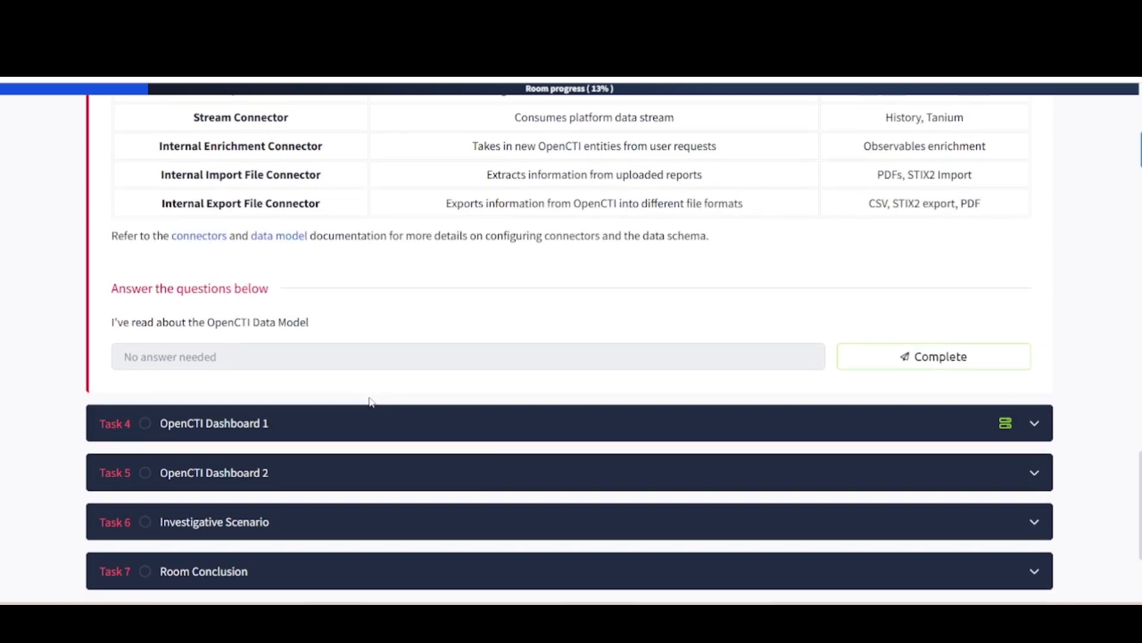
{"action": "left_click", "coordinate": [935, 356]}
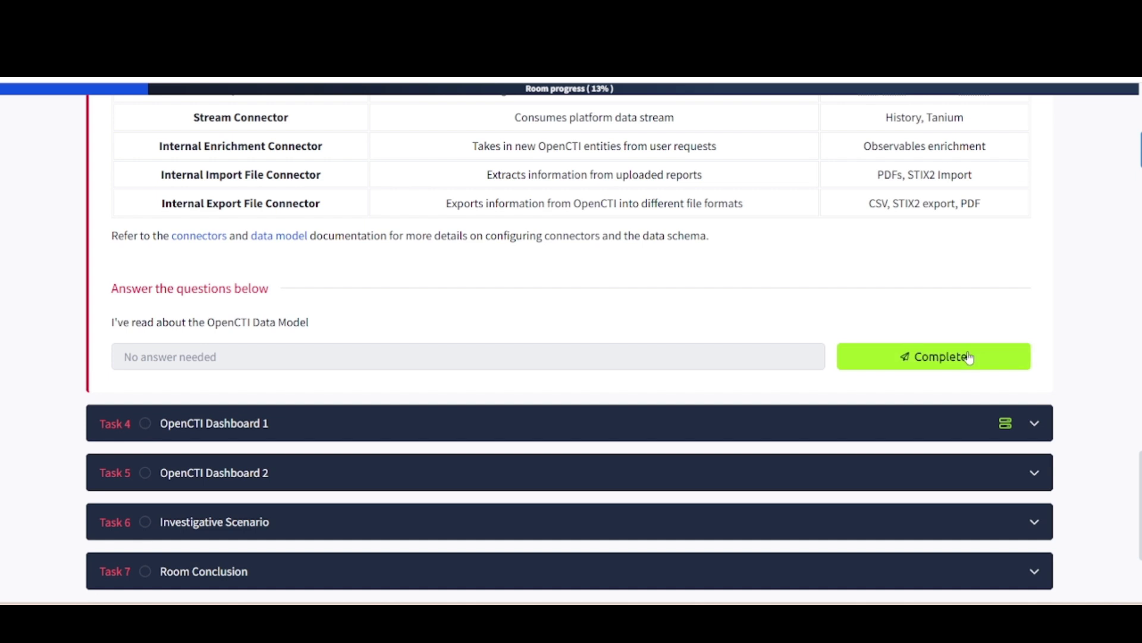
{"action": "left_click", "coordinate": [265, 426]}
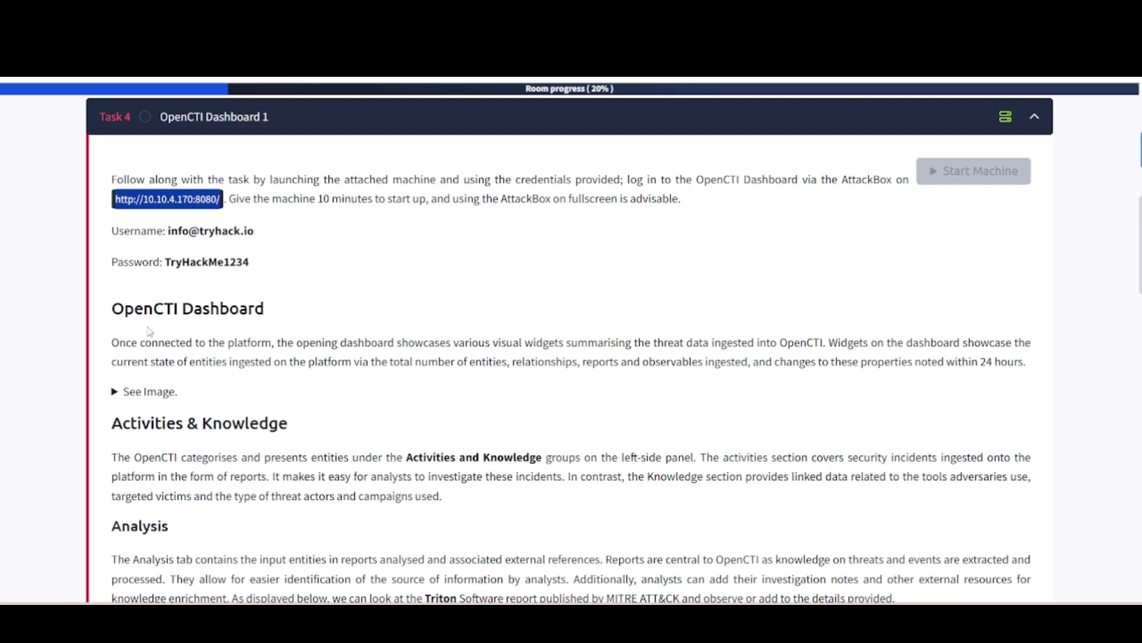
Expand the example image under OpenCTI Dashboard, examine the dashboard widgets, and collapse it again.
{"action": "scroll", "coordinate": [152, 333], "scroll_direction": "down", "scroll_amount": 2}
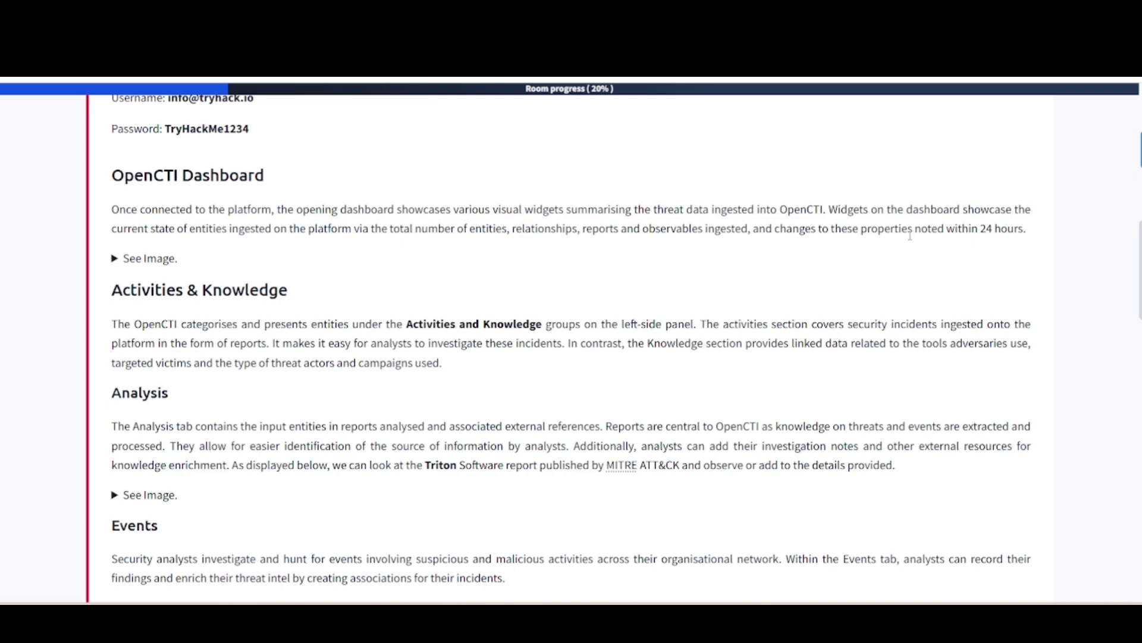
{"action": "left_click", "coordinate": [127, 259]}
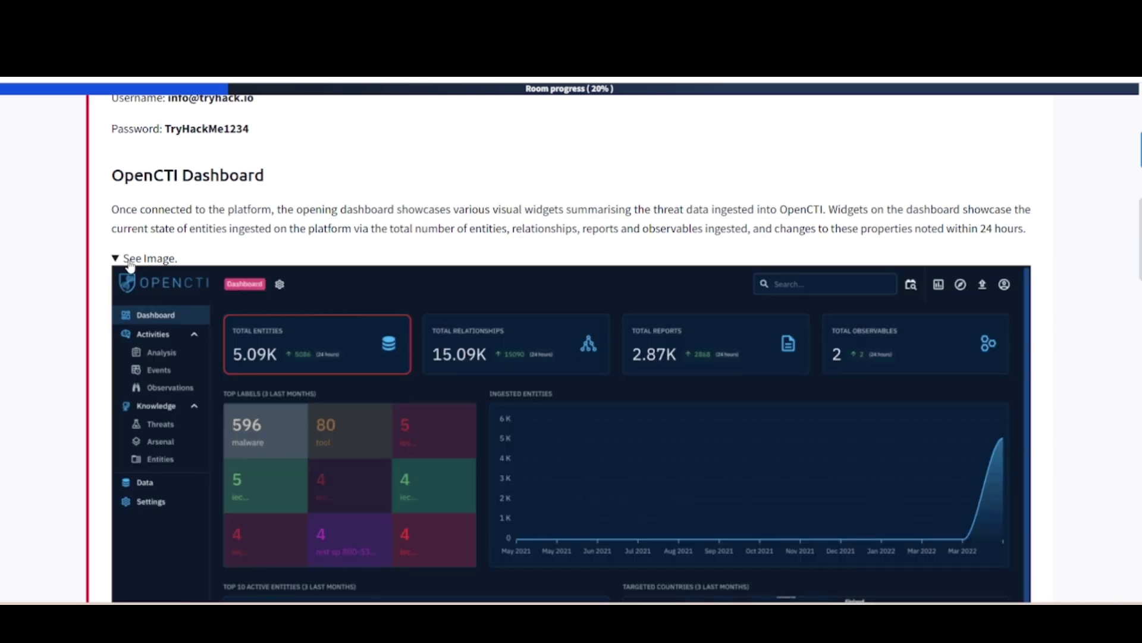
{"action": "scroll", "coordinate": [180, 360], "scroll_direction": "down", "scroll_amount": 4}
{"action": "scroll", "coordinate": [180, 360], "scroll_direction": "up", "scroll_amount": 3}
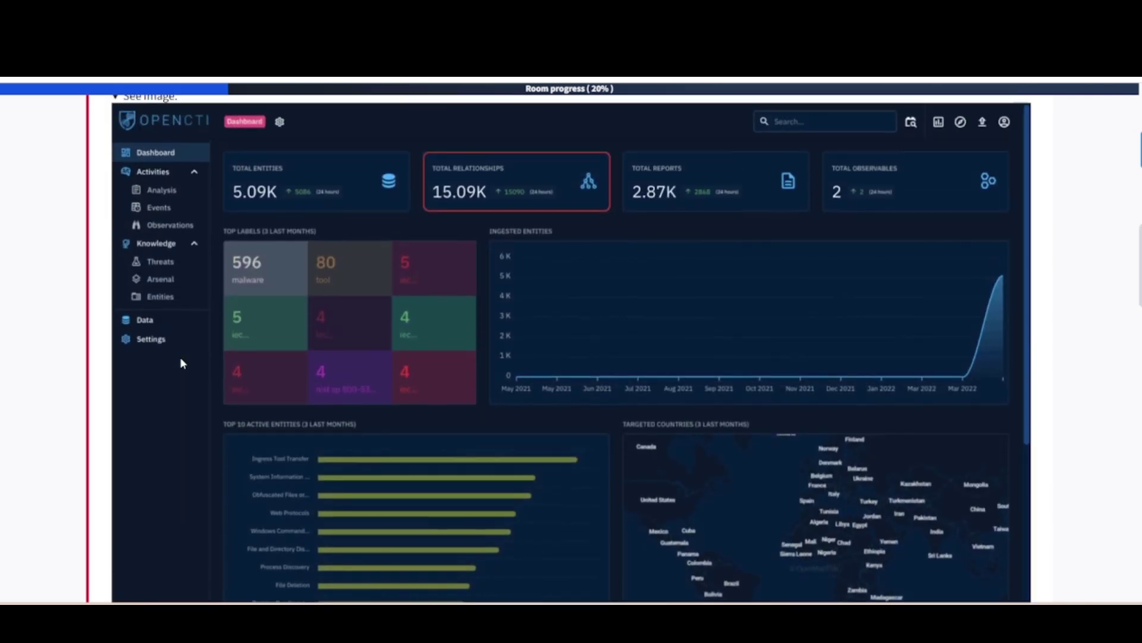
{"action": "left_click", "coordinate": [134, 234]}
Read the Analysis section, examine its example image of the Triton report, and collapse the image.
{"action": "scroll", "coordinate": [170, 352], "scroll_direction": "down", "scroll_amount": 3}
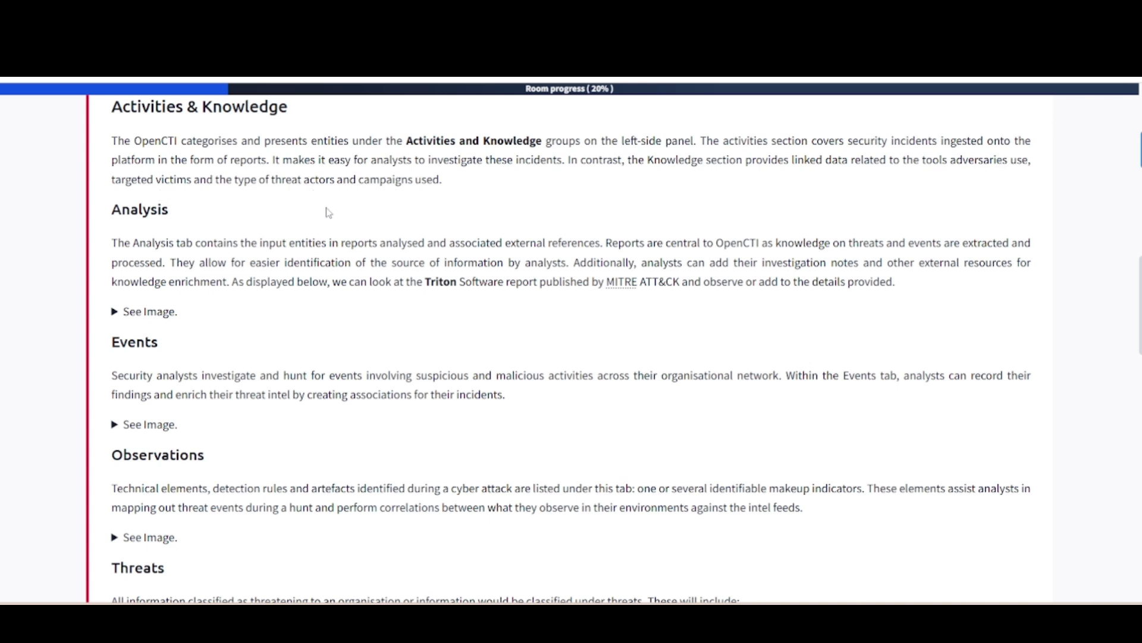
{"action": "left_click", "coordinate": [152, 315]}
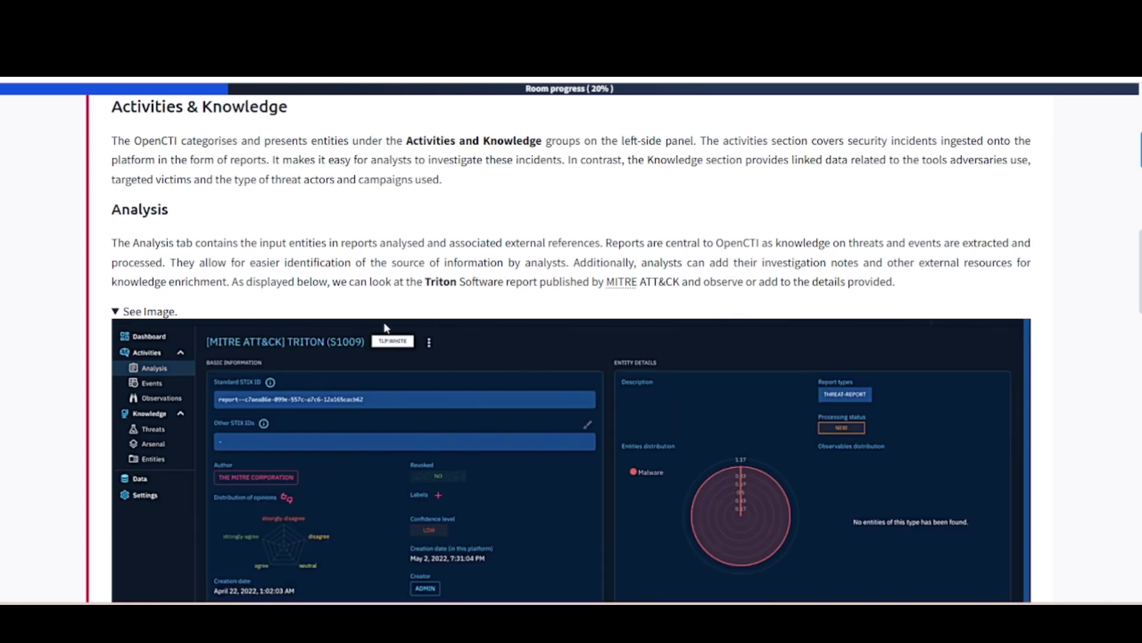
{"action": "scroll", "coordinate": [865, 302], "scroll_direction": "down", "scroll_amount": 3}
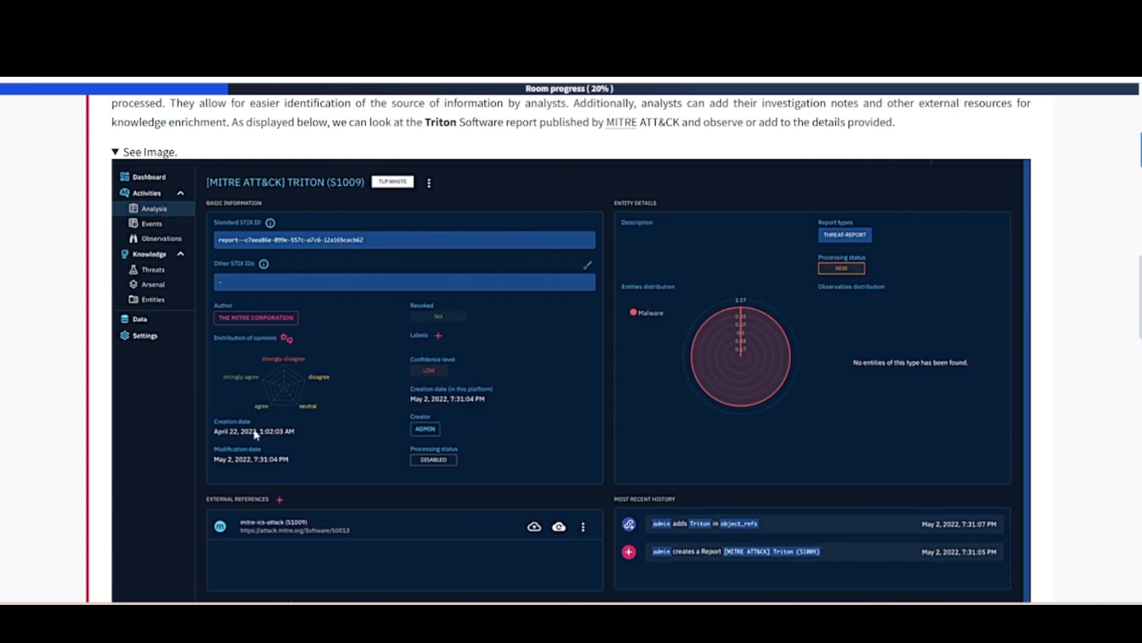
{"action": "scroll", "coordinate": [255, 433], "scroll_direction": "down", "scroll_amount": 6}
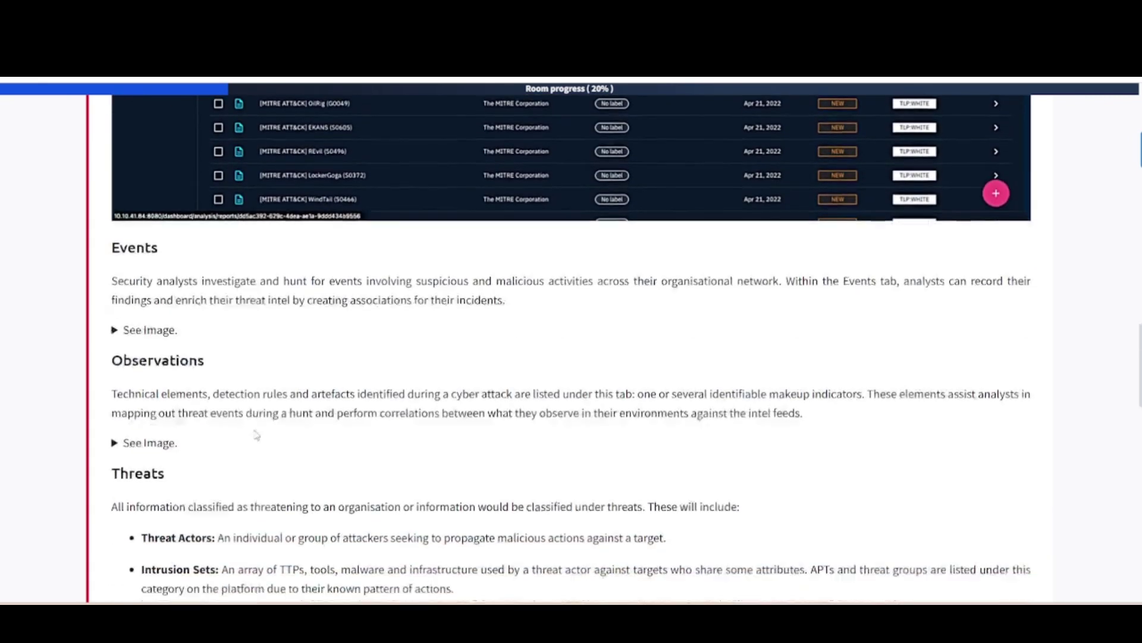
{"action": "scroll", "coordinate": [255, 433], "scroll_direction": "up", "scroll_amount": 5}
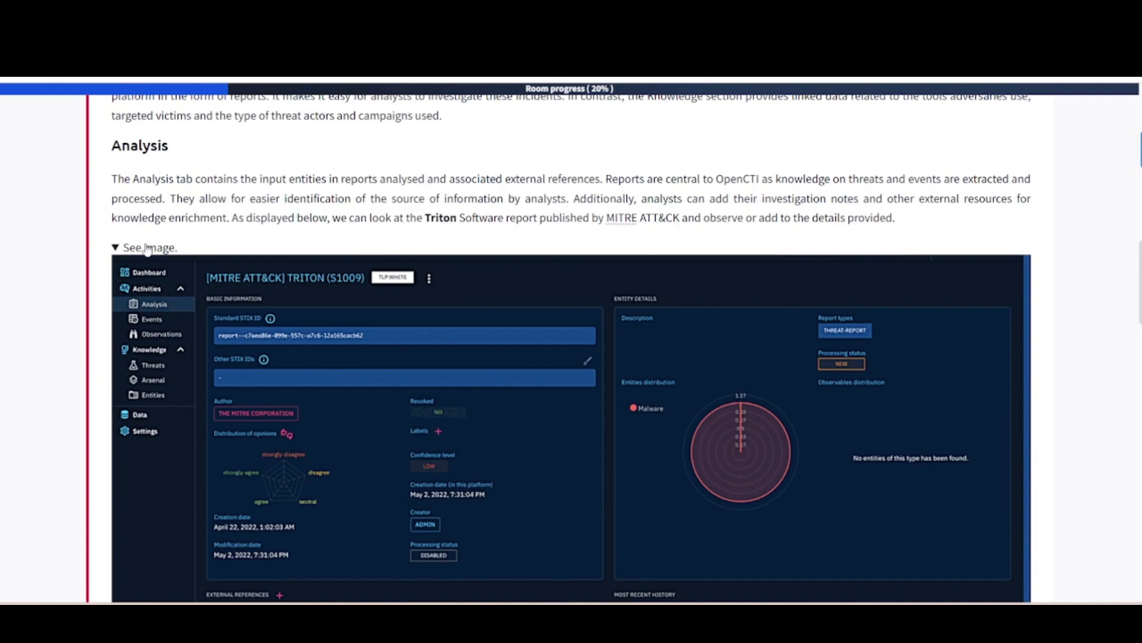
{"action": "left_click", "coordinate": [146, 248]}
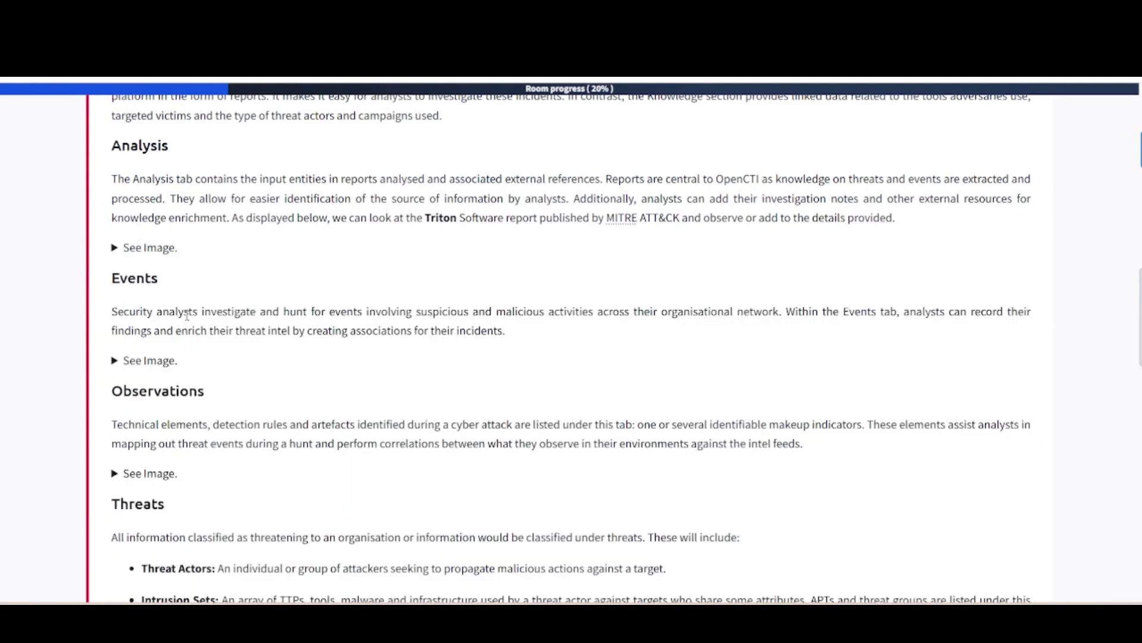
Expand the Events section's example image, review the incidents and observed data views, and collapse it.
{"action": "left_click", "coordinate": [153, 363]}
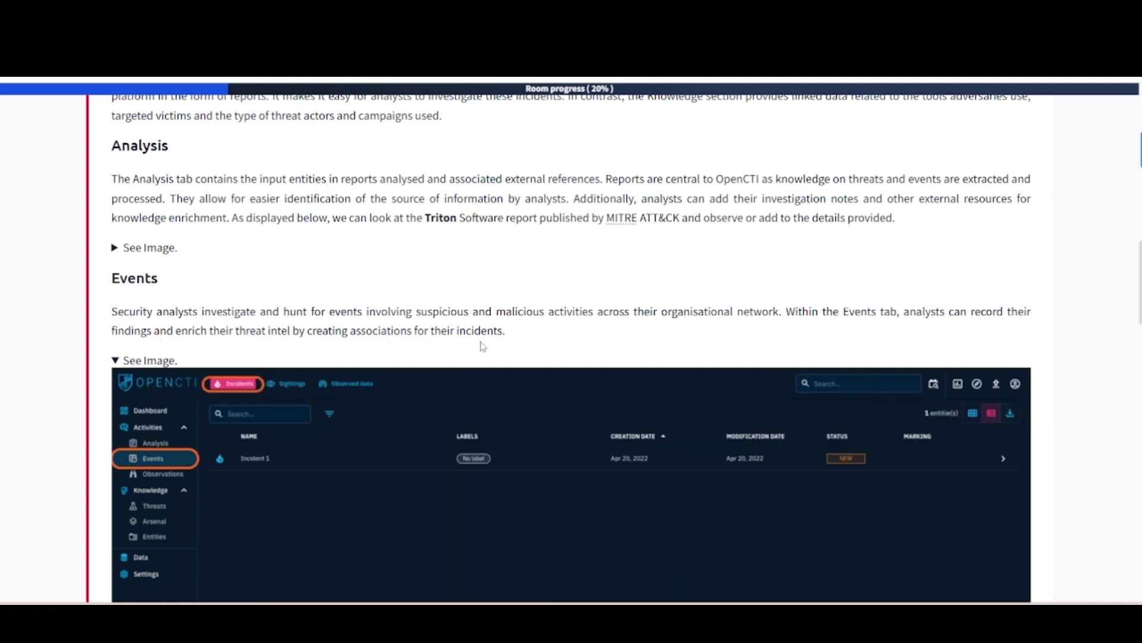
{"action": "scroll", "coordinate": [479, 342], "scroll_direction": "down", "scroll_amount": 3}
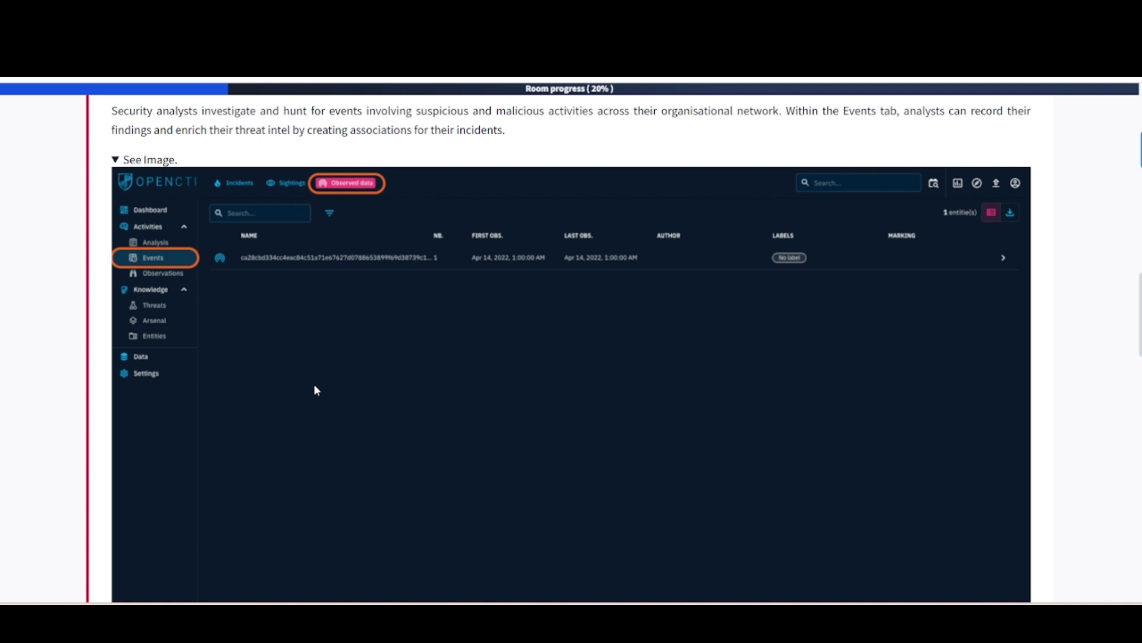
{"action": "left_click", "coordinate": [143, 164]}
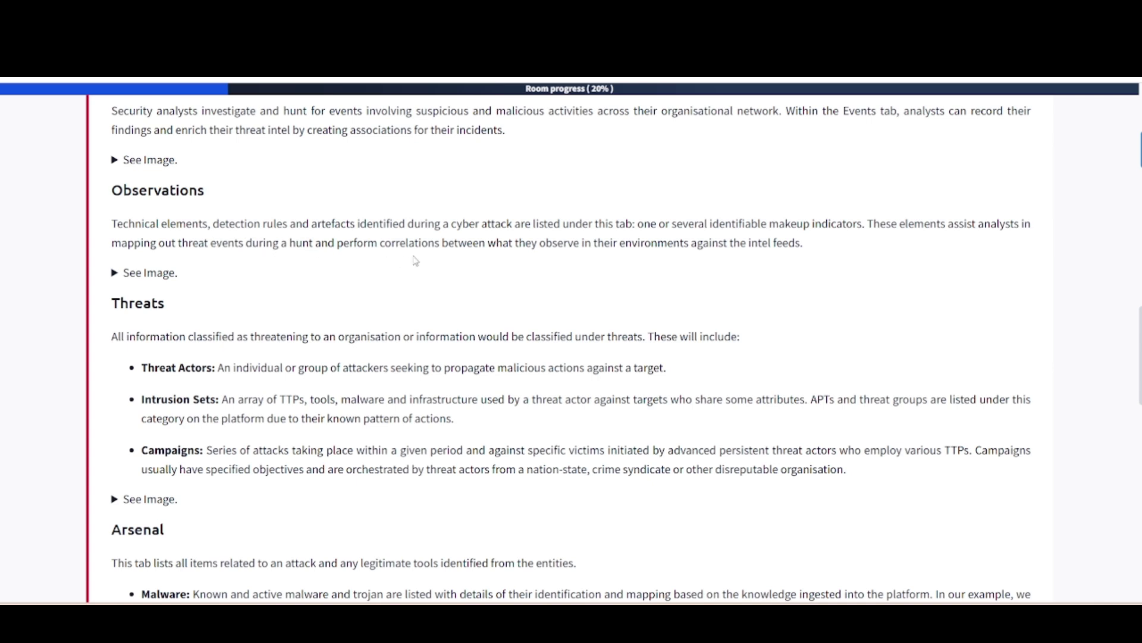
Read the Observations section, examine the observables and indicators in its example image, and collapse the image.
{"action": "left_click_drag", "start_coordinate": [162, 276], "coordinate": [363, 244]}
{"action": "left_click", "coordinate": [361, 247]}
{"action": "left_click", "coordinate": [162, 283]}
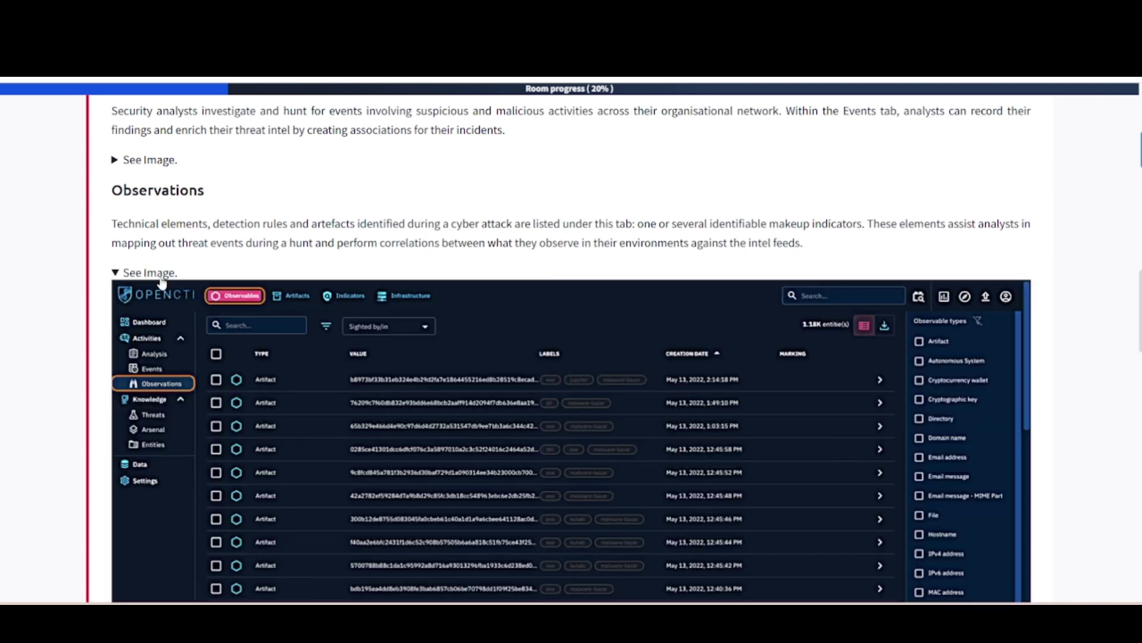
{"action": "scroll", "coordinate": [324, 420], "scroll_direction": "down", "scroll_amount": 1}
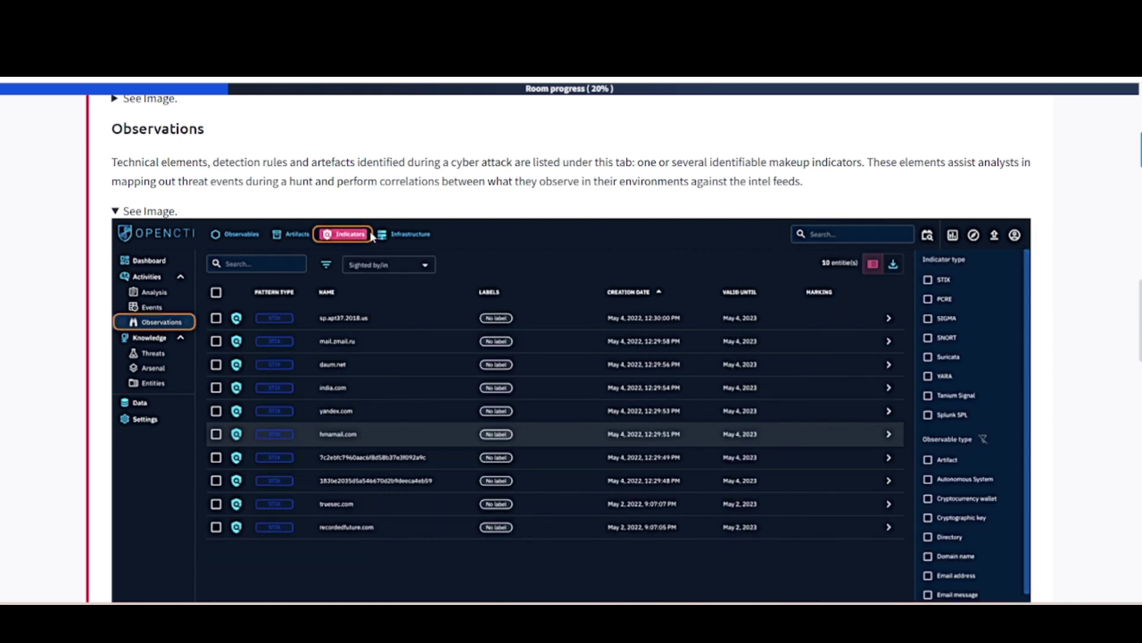
{"action": "scroll", "coordinate": [353, 421], "scroll_direction": "down", "scroll_amount": 2}
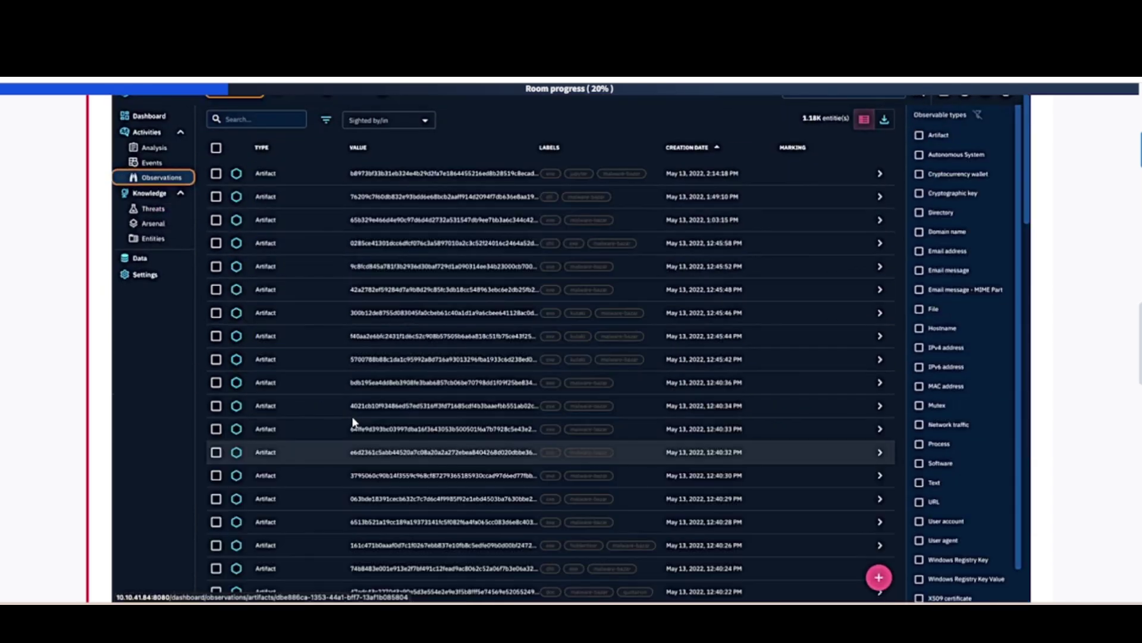
{"action": "scroll", "coordinate": [353, 421], "scroll_direction": "up", "scroll_amount": 2}
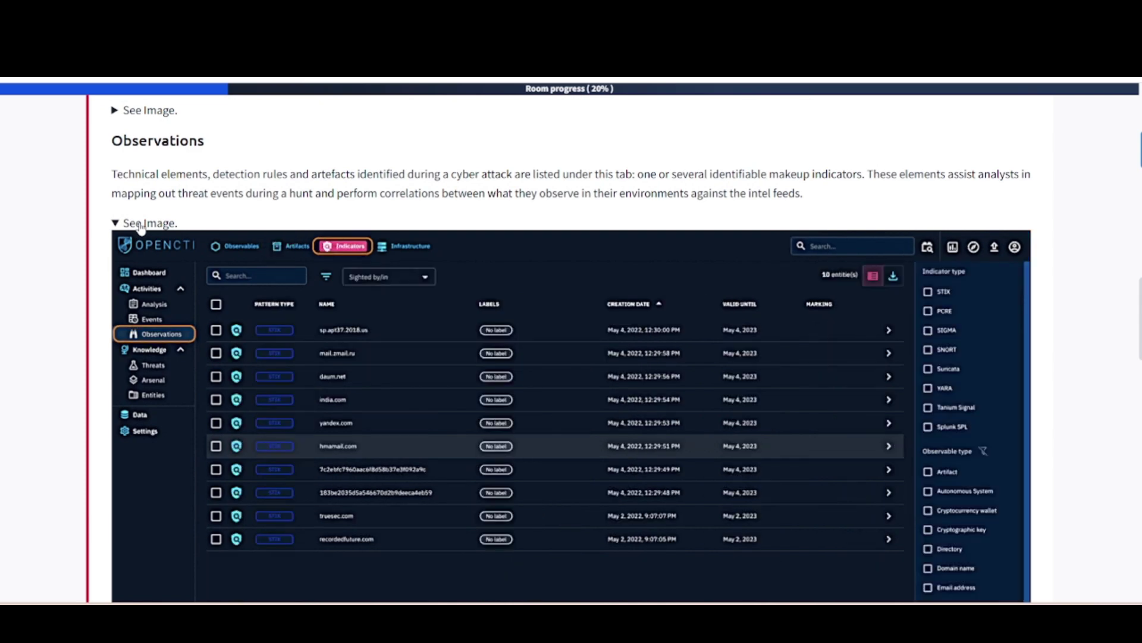
{"action": "left_click", "coordinate": [141, 225]}
Read the Threats section, examine the intrusion sets in its example image, and collapse the image.
{"action": "scroll", "coordinate": [151, 364], "scroll_direction": "down", "scroll_amount": 1}
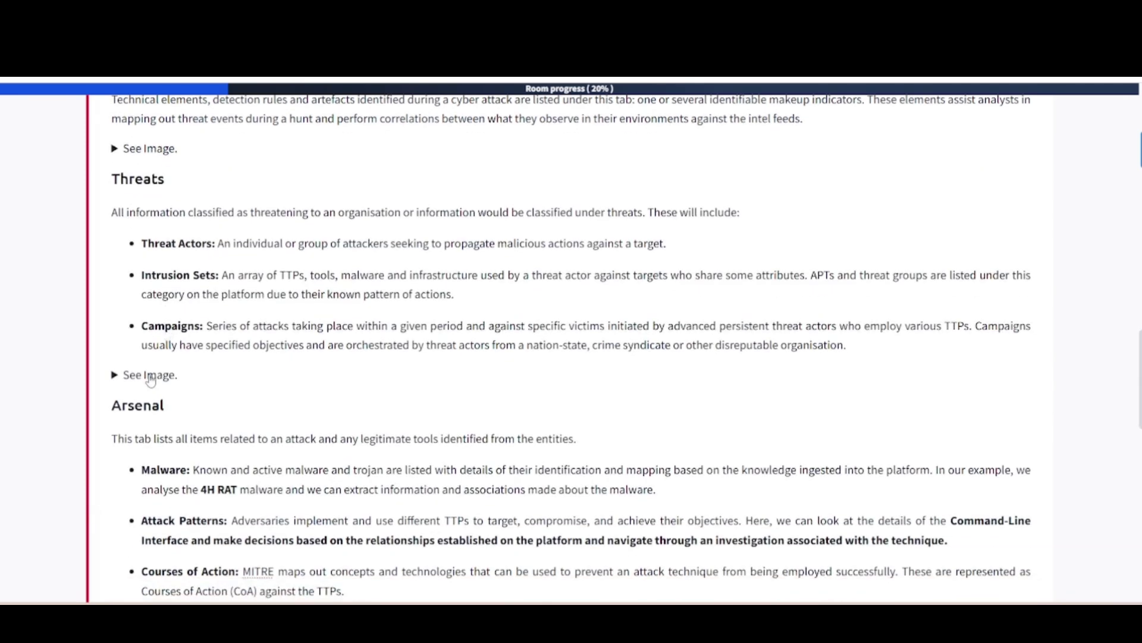
{"action": "left_click", "coordinate": [150, 376]}
{"action": "scroll", "coordinate": [285, 229], "scroll_direction": "down", "scroll_amount": 1}
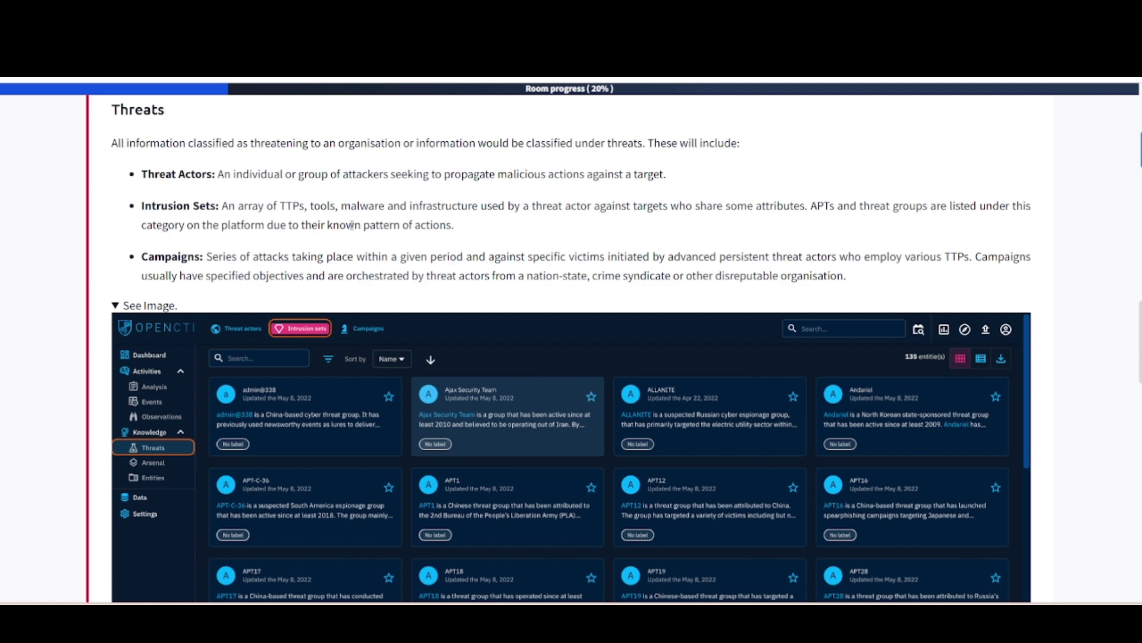
{"action": "scroll", "coordinate": [265, 268], "scroll_direction": "down", "scroll_amount": 3}
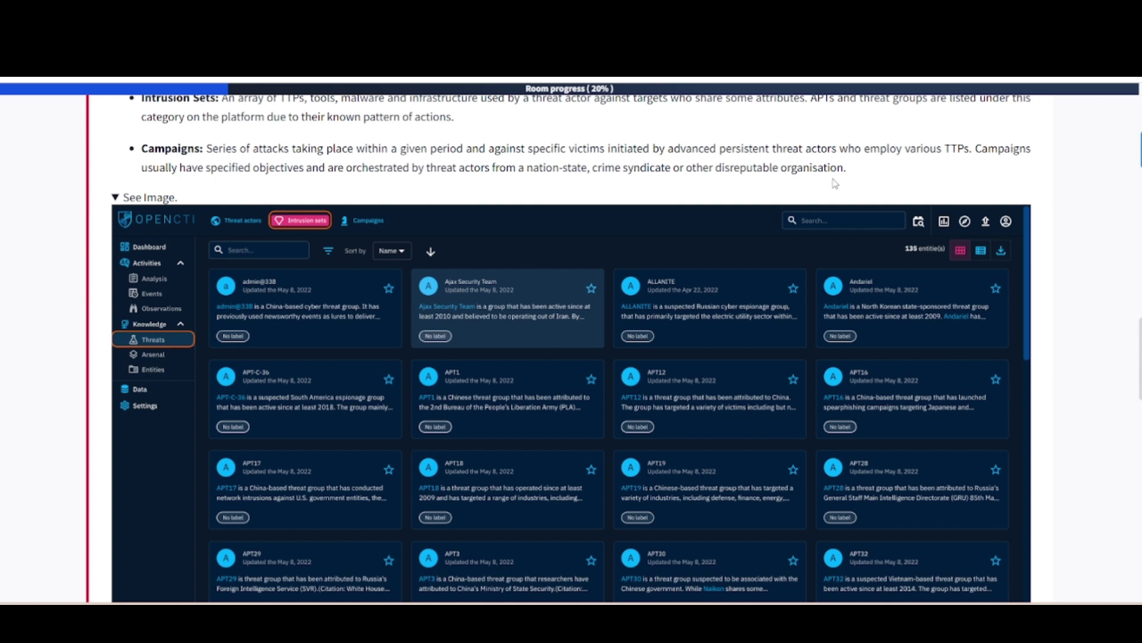
{"action": "scroll", "coordinate": [833, 182], "scroll_direction": "down", "scroll_amount": 3}
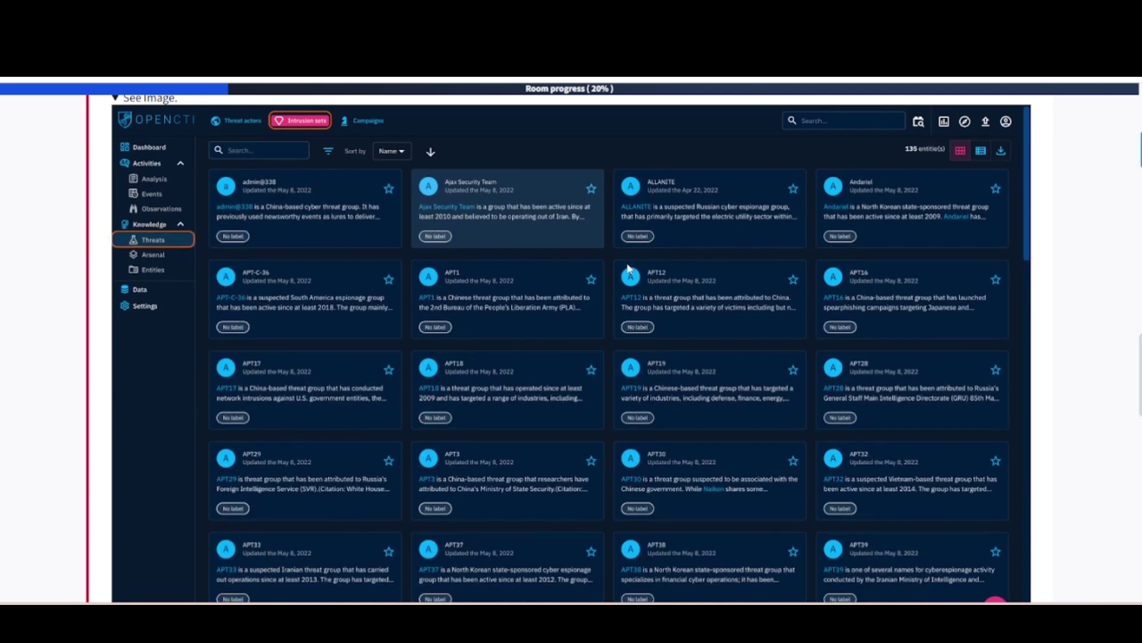
{"action": "scroll", "coordinate": [691, 401], "scroll_direction": "down", "scroll_amount": 10}
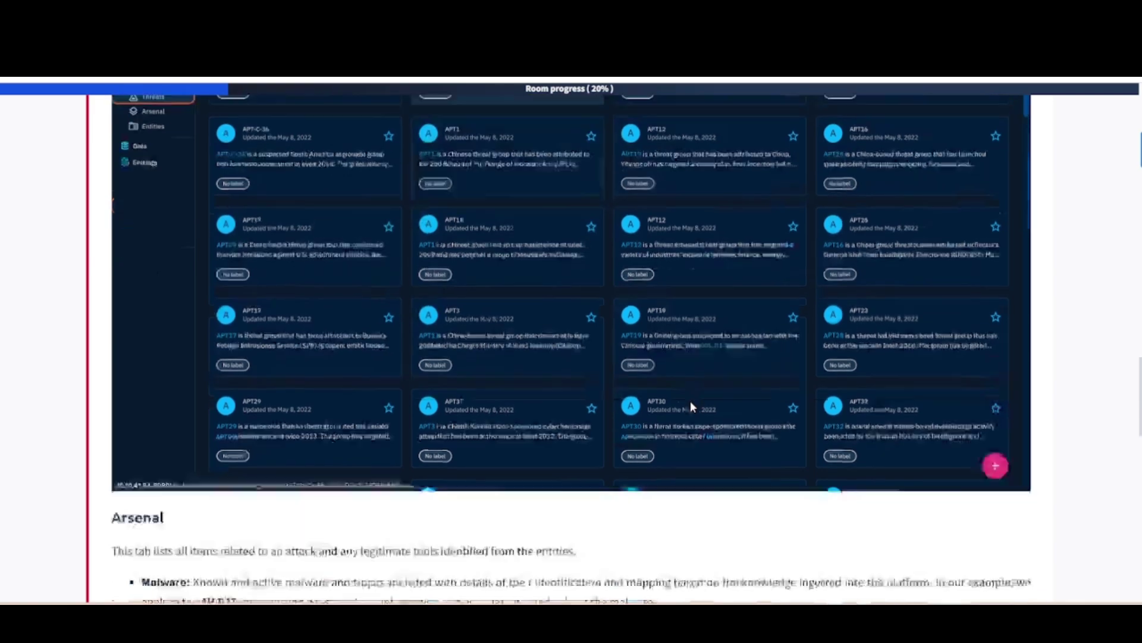
{"action": "scroll", "coordinate": [370, 356], "scroll_direction": "up", "scroll_amount": 10}
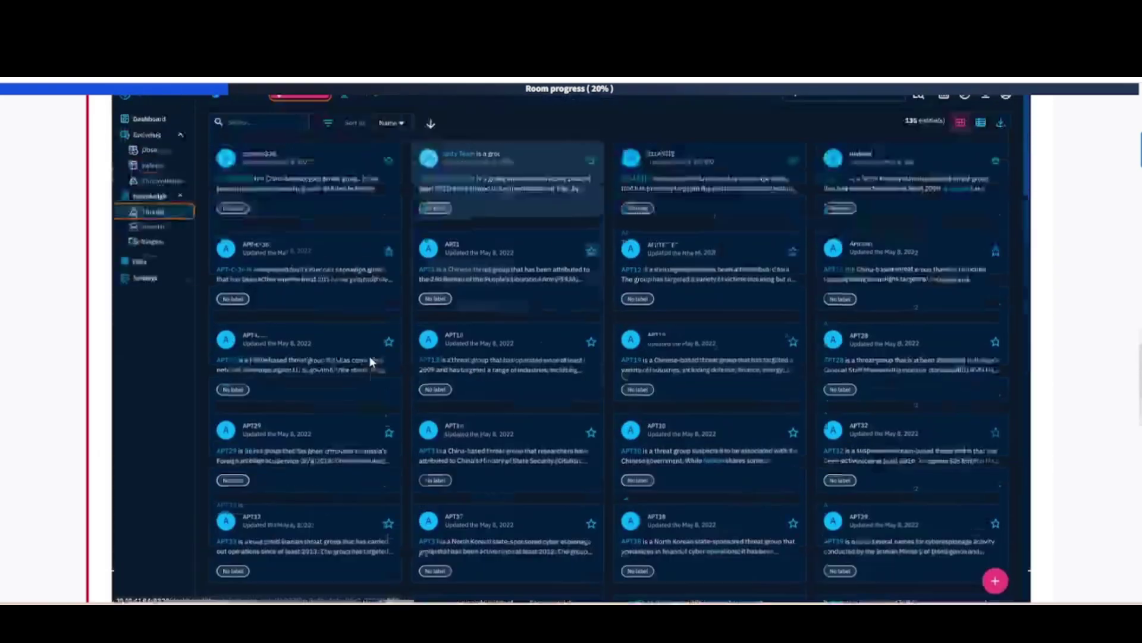
{"action": "left_click", "coordinate": [167, 267]}
Read the Arsenal section, examine its example image of 4H RAT and Command-Line Interface, and collapse the image.
{"action": "scroll", "coordinate": [169, 250], "scroll_direction": "down", "scroll_amount": 2}
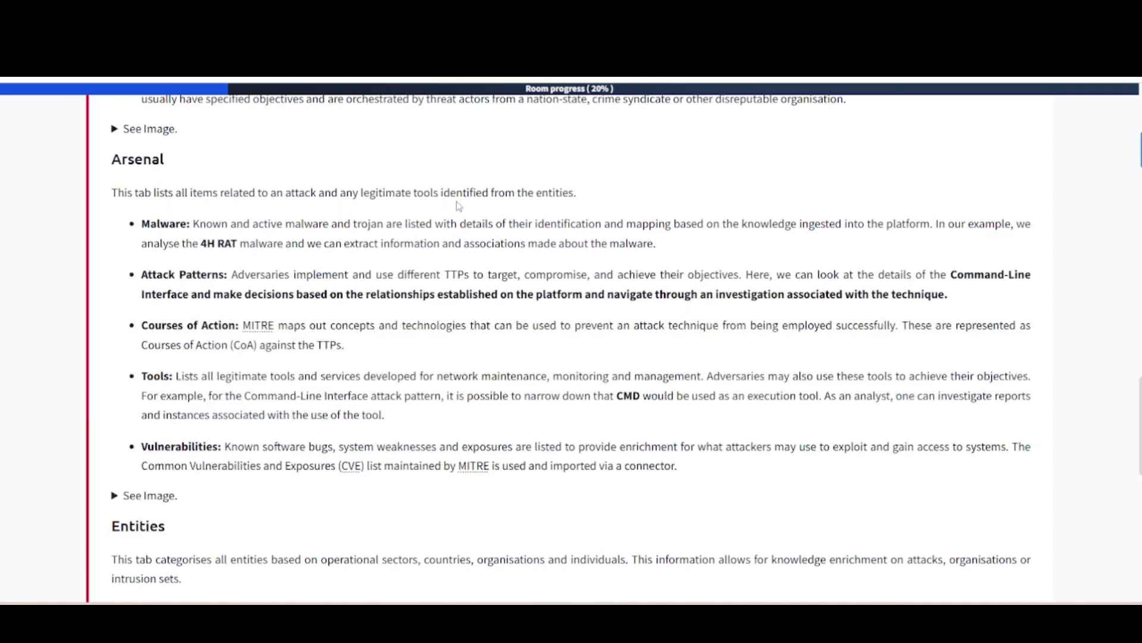
{"action": "scroll", "coordinate": [519, 218], "scroll_direction": "down", "scroll_amount": 1}
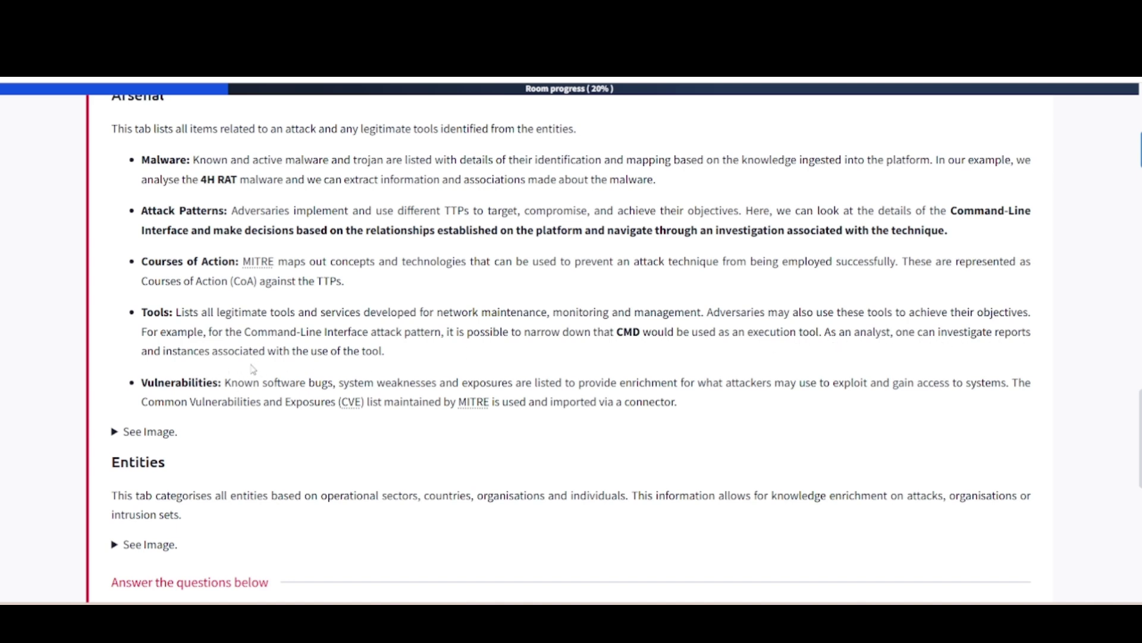
{"action": "scroll", "coordinate": [370, 370], "scroll_direction": "down", "scroll_amount": 3}
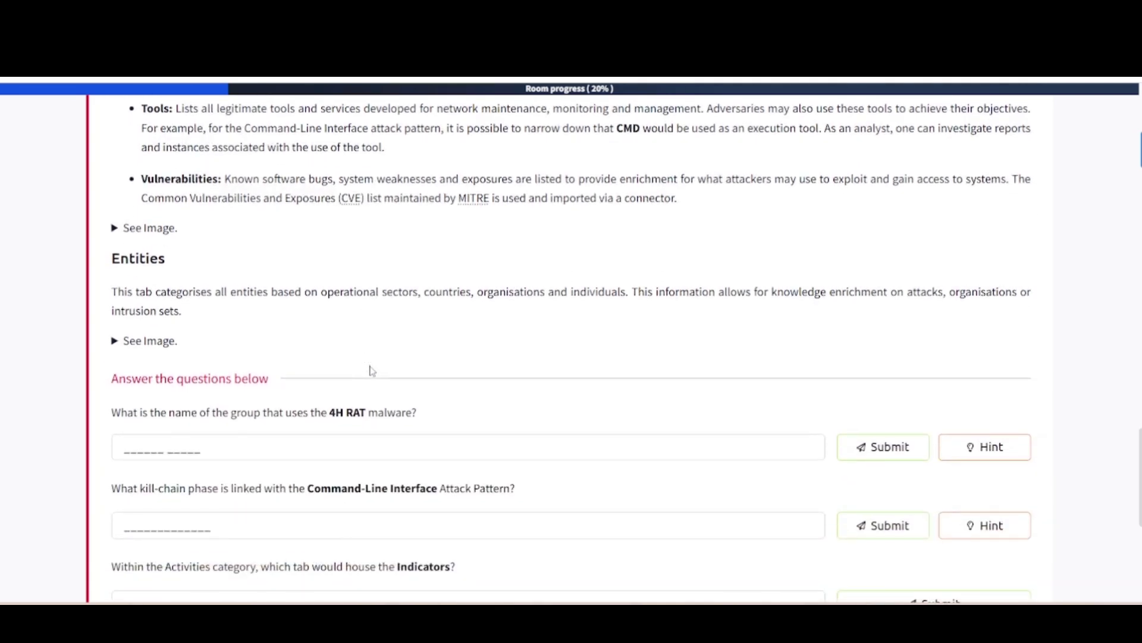
{"action": "left_click", "coordinate": [143, 227]}
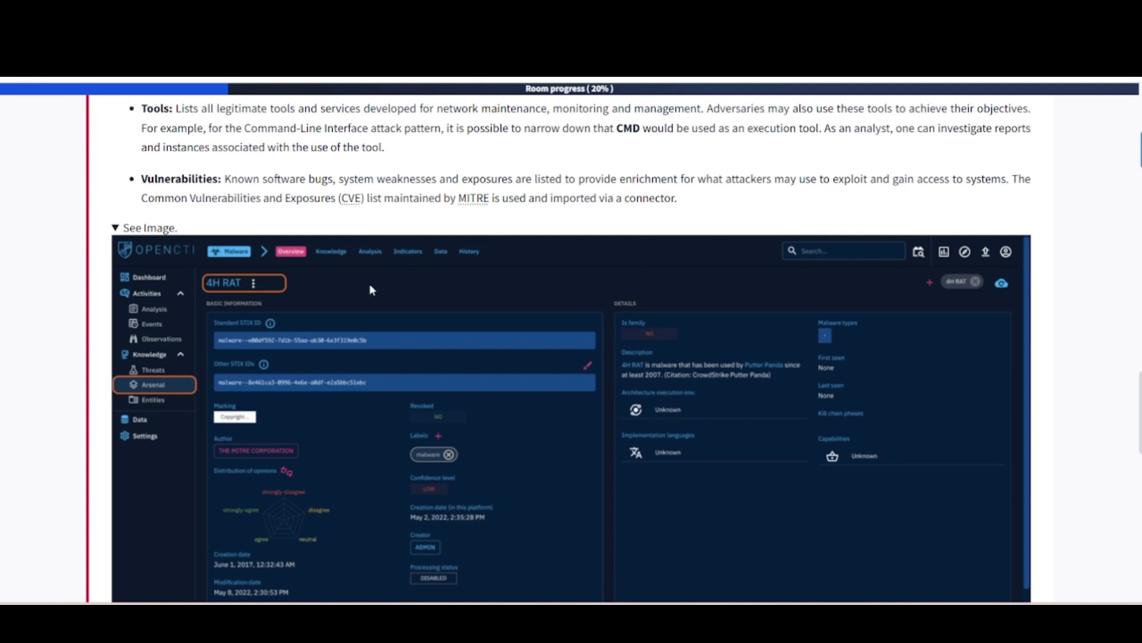
{"action": "scroll", "coordinate": [572, 357], "scroll_direction": "down", "scroll_amount": 2}
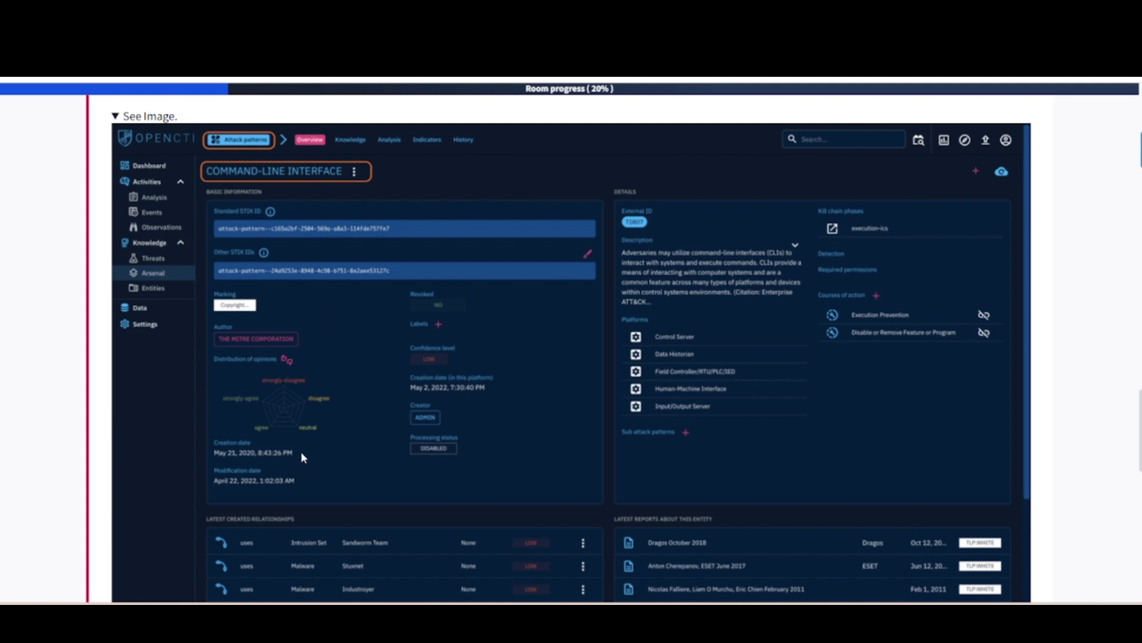
{"action": "scroll", "coordinate": [301, 451], "scroll_direction": "up", "scroll_amount": 3}
{"action": "left_click", "coordinate": [165, 275]}
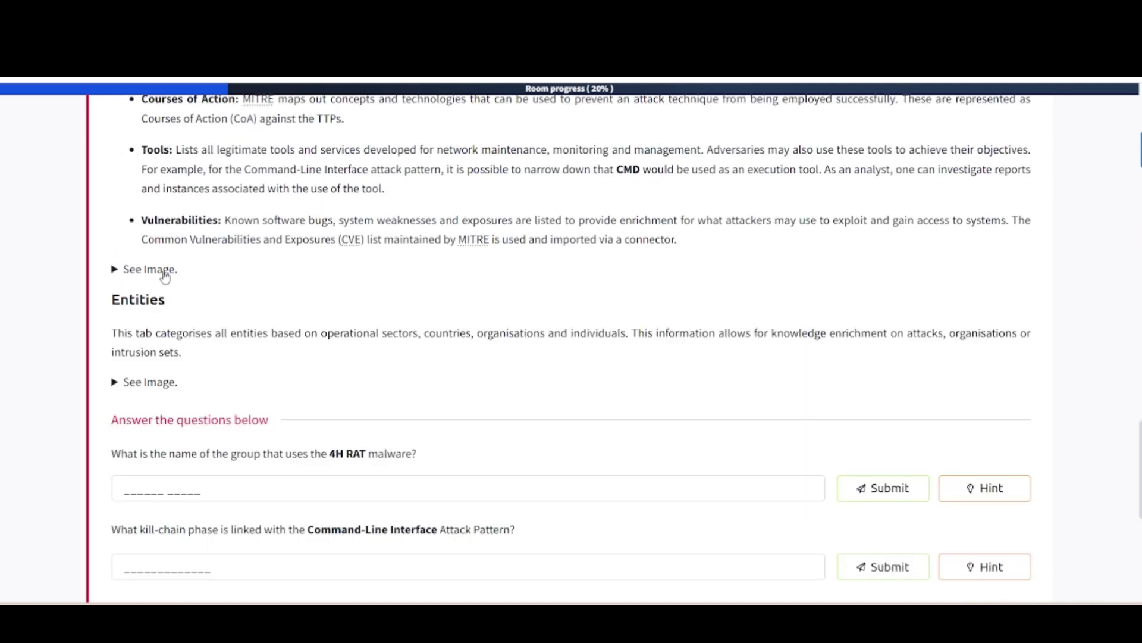
Expand the Entities section's example image, review the organizations and countries views, and collapse it.
{"action": "scroll", "coordinate": [163, 271], "scroll_direction": "down", "scroll_amount": 2}
{"action": "left_click", "coordinate": [132, 269]}
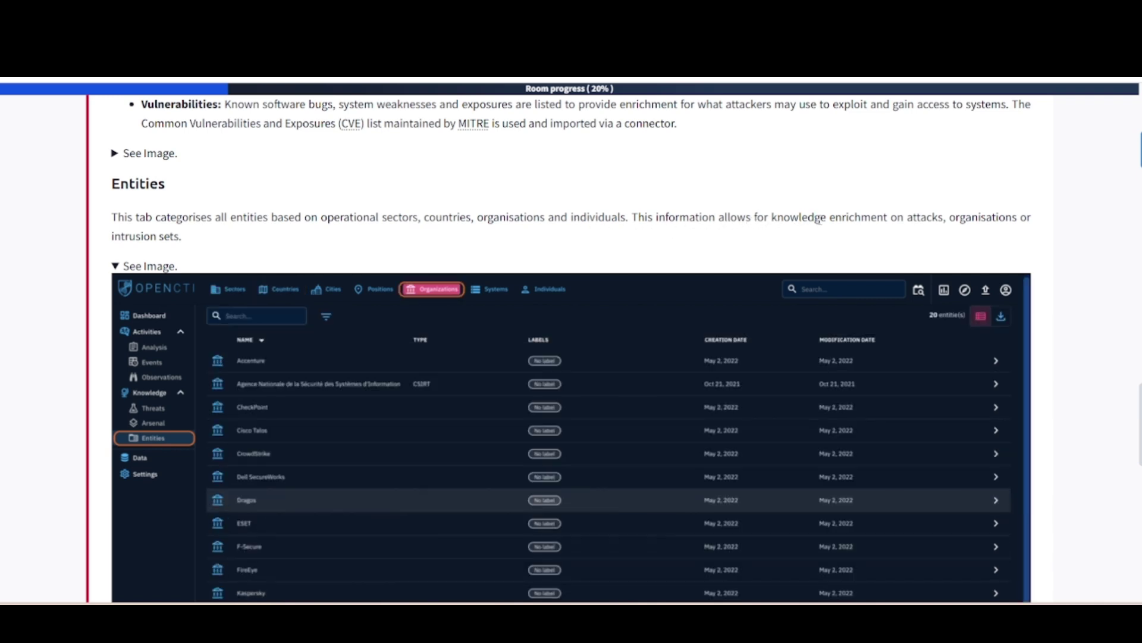
{"action": "scroll", "coordinate": [887, 212], "scroll_direction": "down", "scroll_amount": 1}
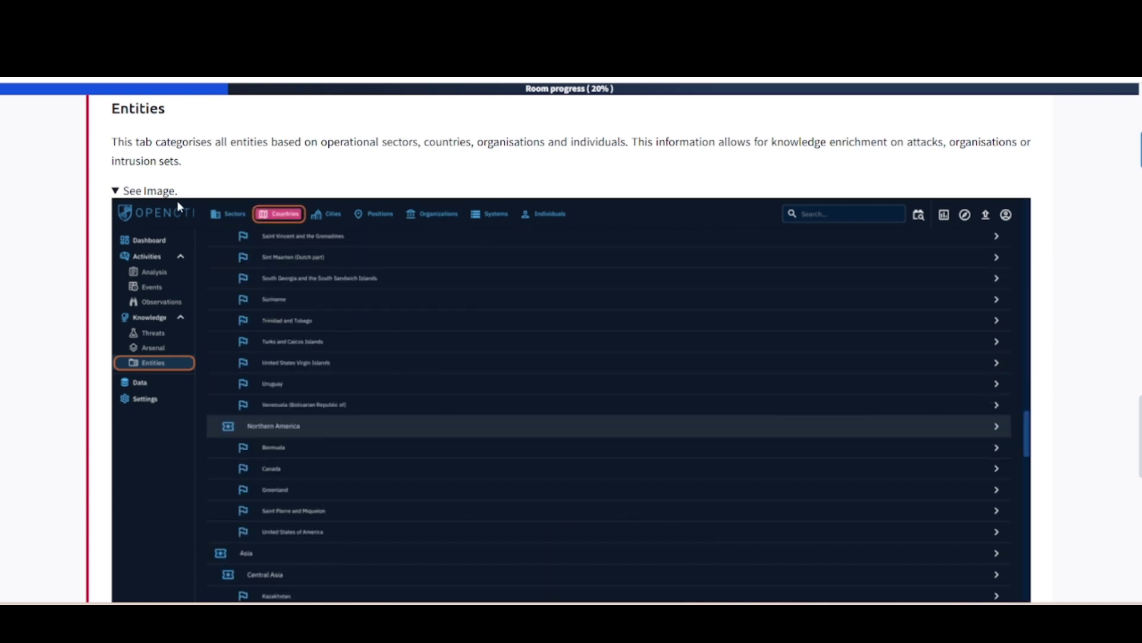
{"action": "left_click", "coordinate": [162, 193]}
{"action": "scroll", "coordinate": [204, 288], "scroll_direction": "down", "scroll_amount": 1}
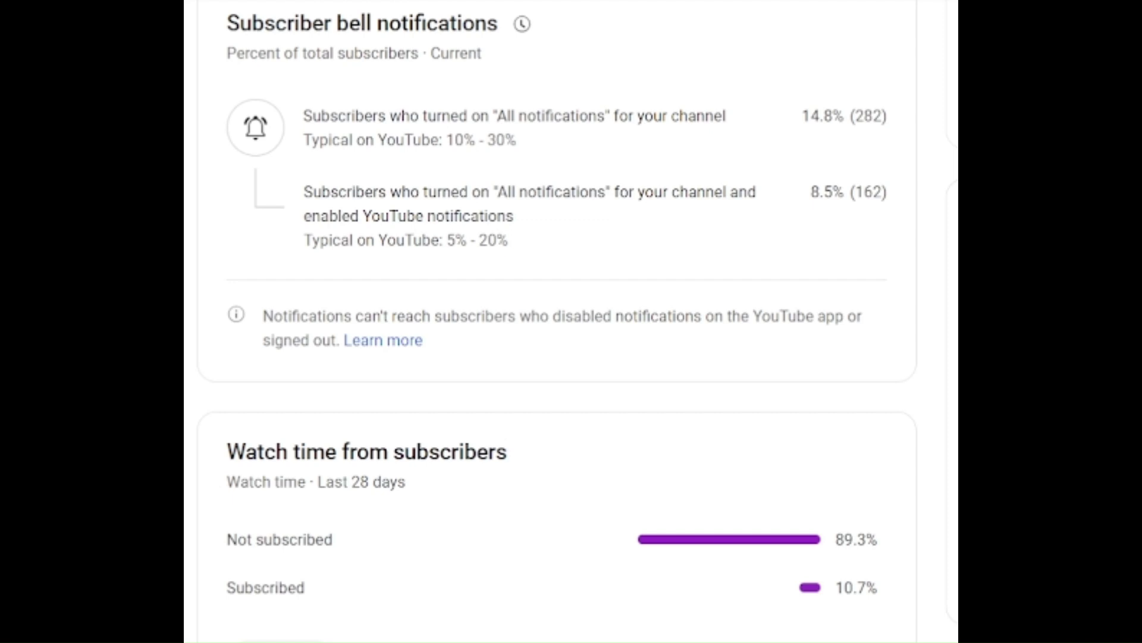
In OpenCTI, open the 4H RAT malware entry in the Arsenal and copy the group name Putter Panda from its description.
{"action": "mouse_move", "coordinate": [400, 31]}
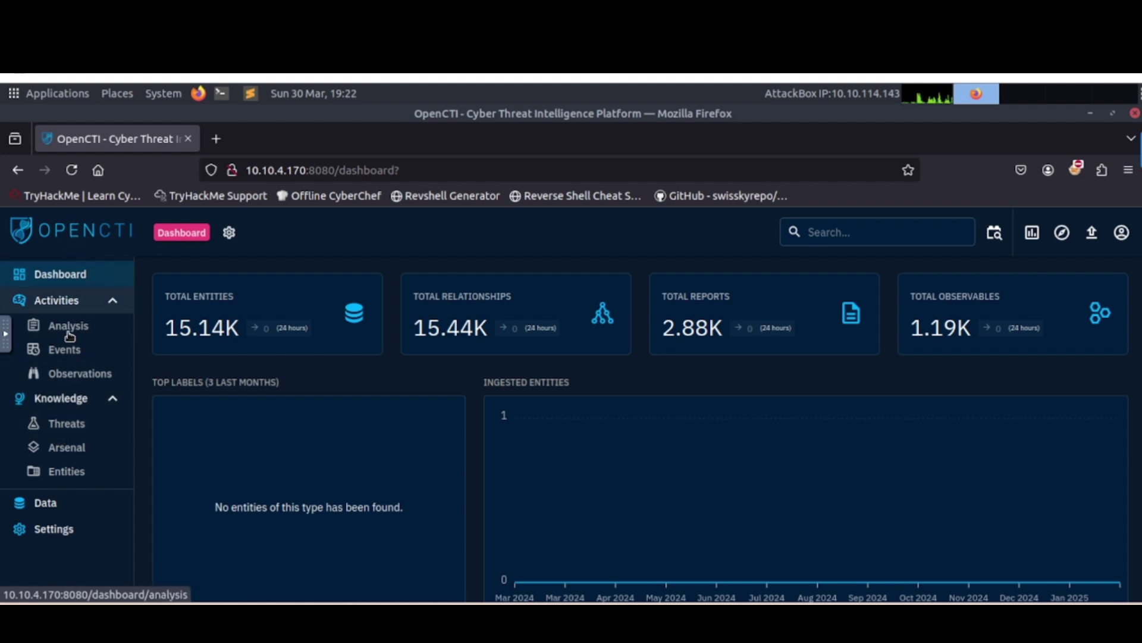
{"action": "left_click", "coordinate": [66, 451]}
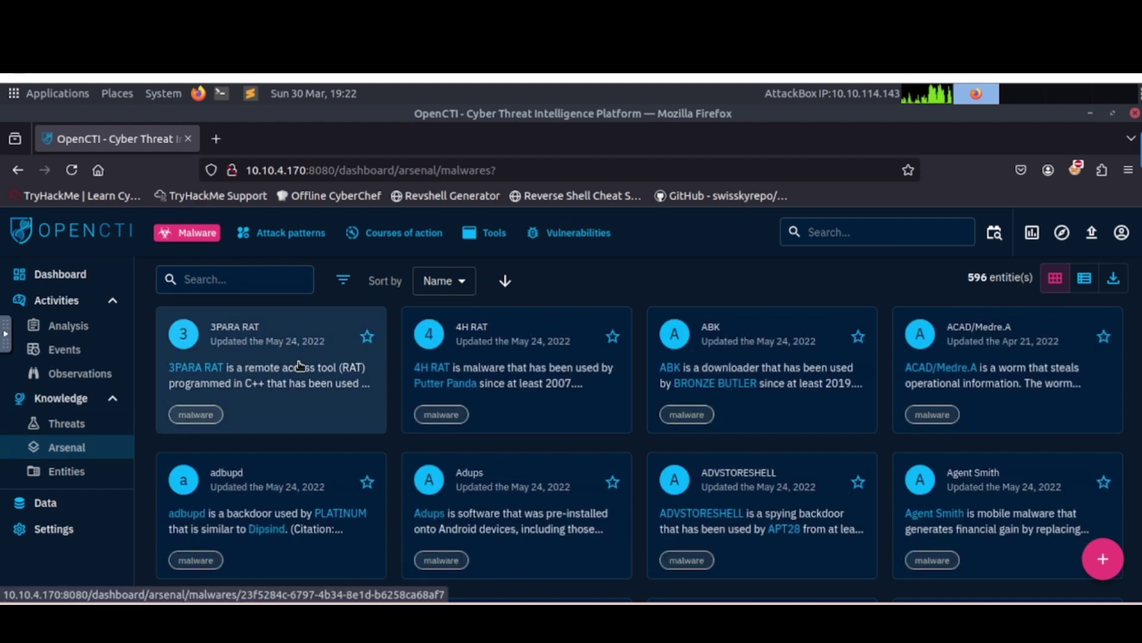
{"action": "left_click", "coordinate": [476, 338]}
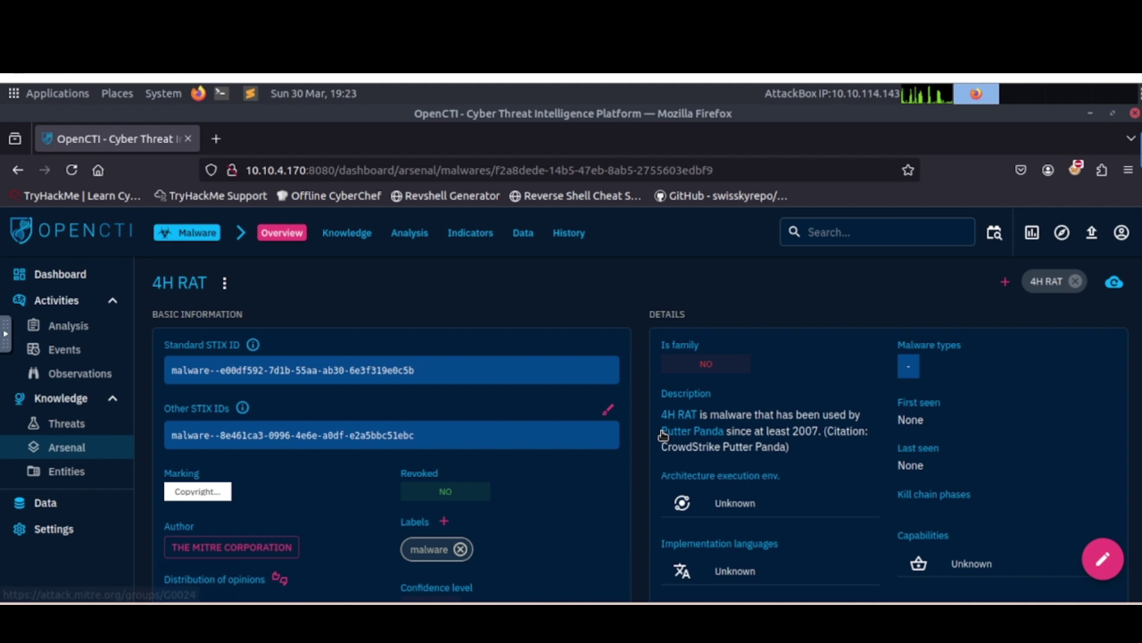
{"action": "mouse_move", "coordinate": [662, 433]}
{"action": "left_mouse_down"}
{"action": "mouse_move", "coordinate": [729, 448]}
{"action": "mouse_move", "coordinate": [749, 437]}
{"action": "mouse_move", "coordinate": [660, 435]}
{"action": "left_mouse_up"}
{"action": "key", "text": "ctrl+c"}
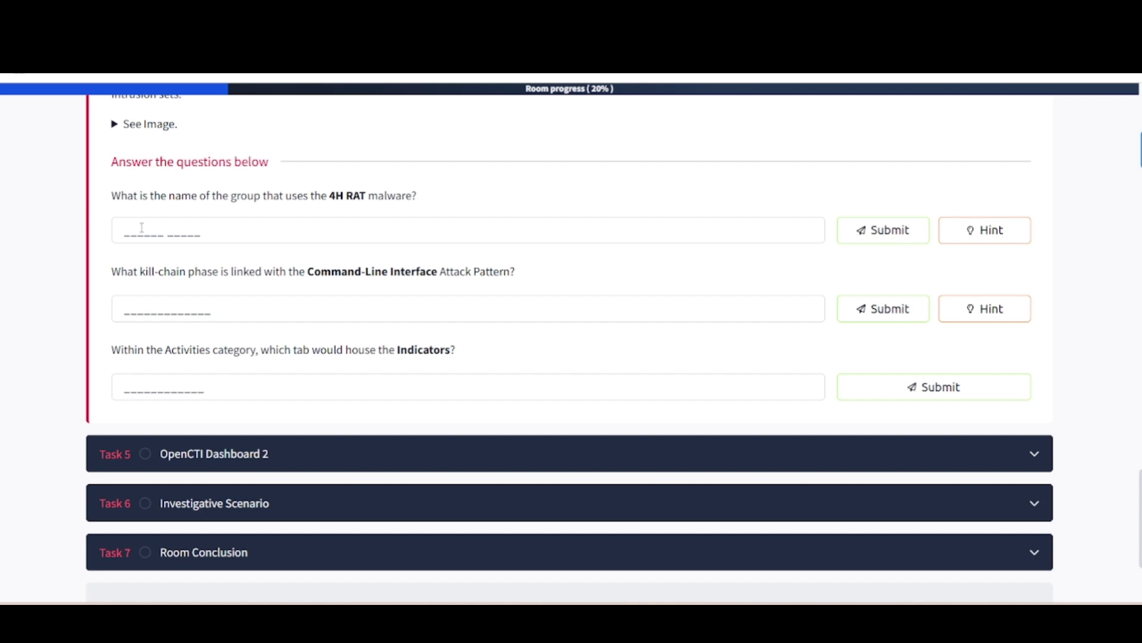
In the TryHackMe room, submit Putter Panda as the group that uses the 4H RAT malware.
{"action": "left_click", "coordinate": [142, 228]}
{"action": "key", "text": "ctrl+v"}
{"action": "key", "text": "Return"}
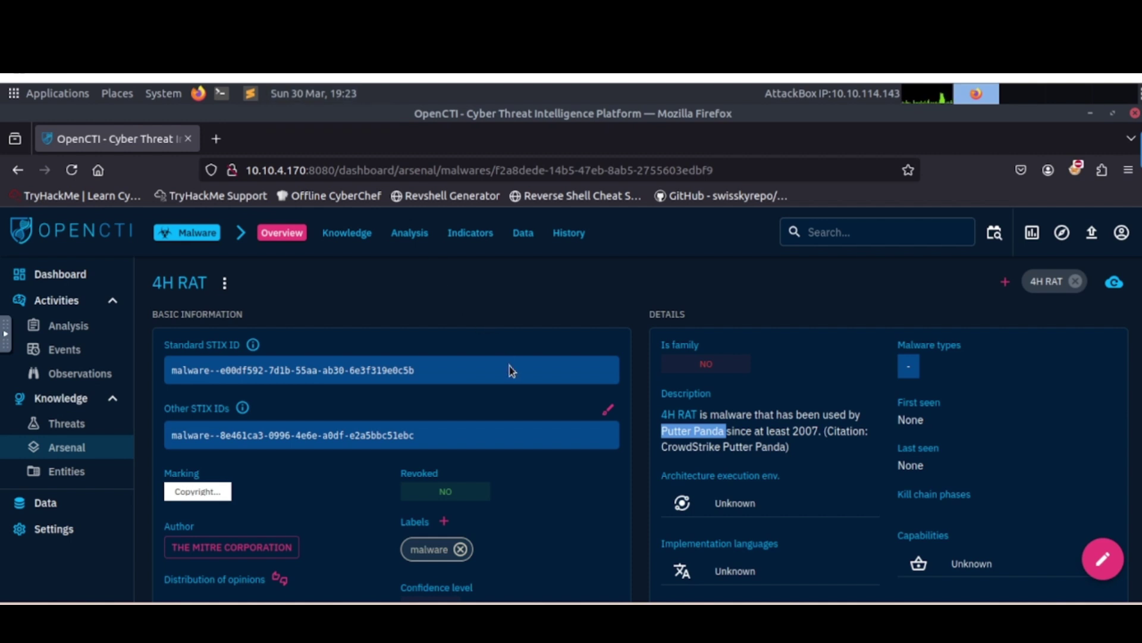
Search OpenCTI for Command-Line Interface and open the T0807 Command-Line Interface attack pattern.
{"action": "scroll", "coordinate": [528, 419], "scroll_direction": "down", "scroll_amount": 3}
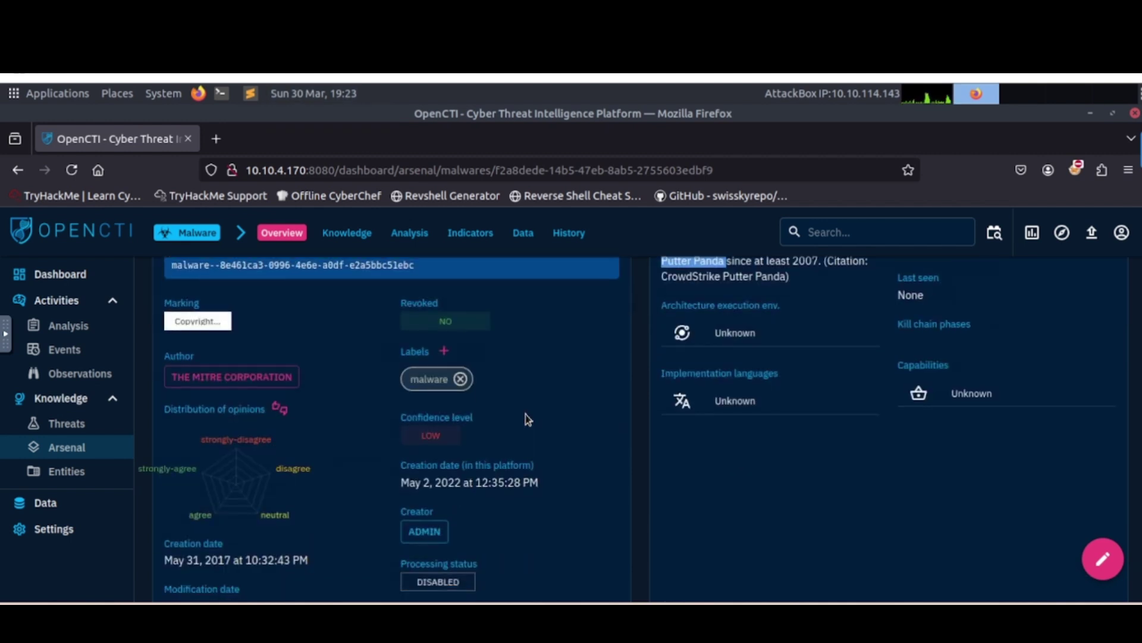
{"action": "scroll", "coordinate": [528, 420], "scroll_direction": "down", "scroll_amount": 3}
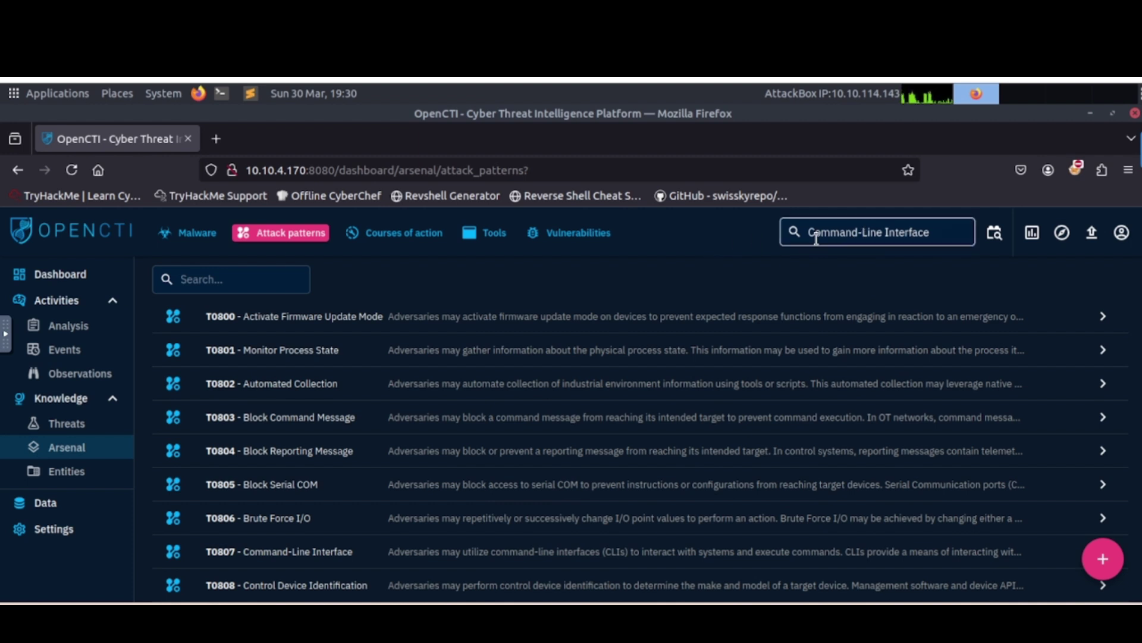
{"action": "left_click", "coordinate": [850, 237]}
{"action": "key", "text": "Return"}
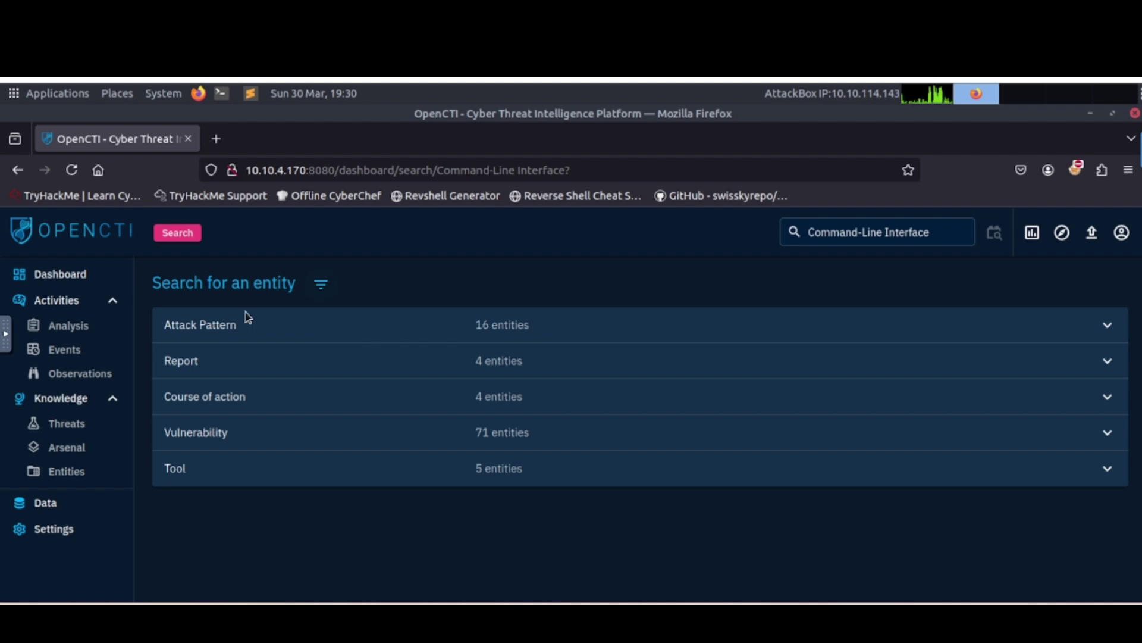
{"action": "left_click", "coordinate": [257, 328]}
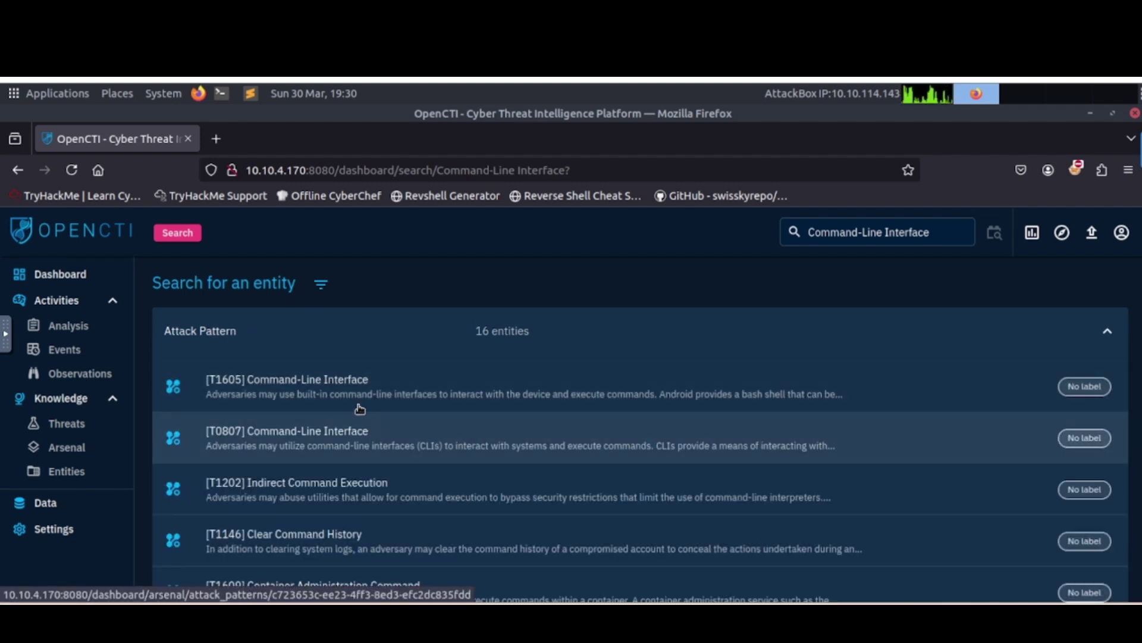
{"action": "left_click", "coordinate": [330, 451]}
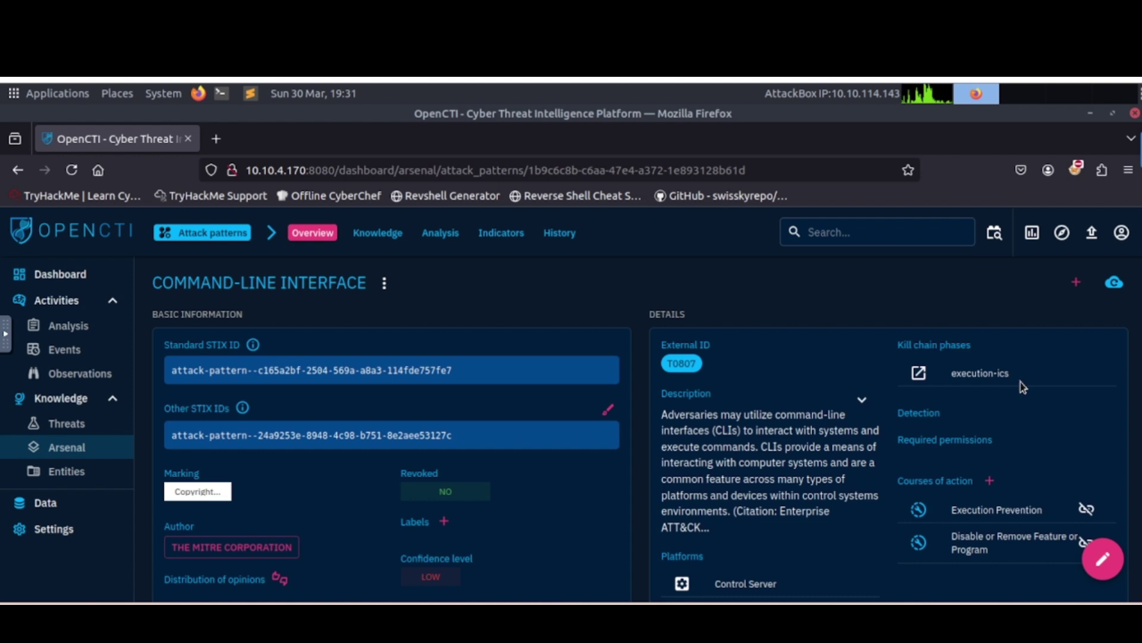
Take the kill chain phase execution-ics from the details and submit it as the TryHackMe answer for the Command-Line Interface attack pattern.
{"action": "left_click_drag", "start_coordinate": [1019, 379], "coordinate": [951, 378]}
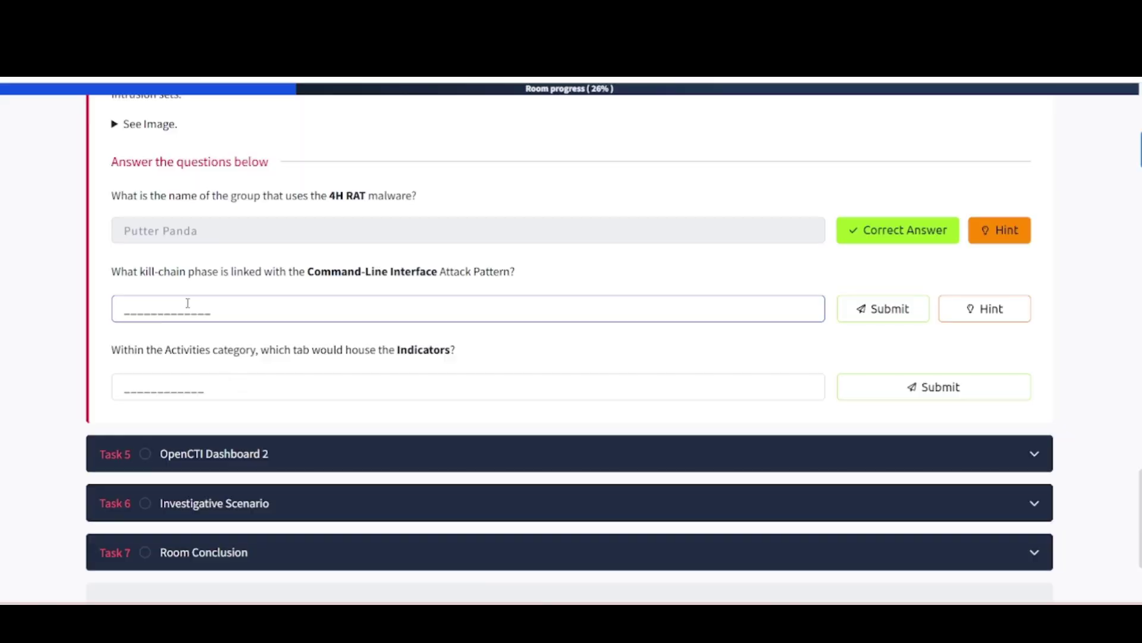
{"action": "type", "text": "execution-ics"}
{"action": "key", "text": "Return"}
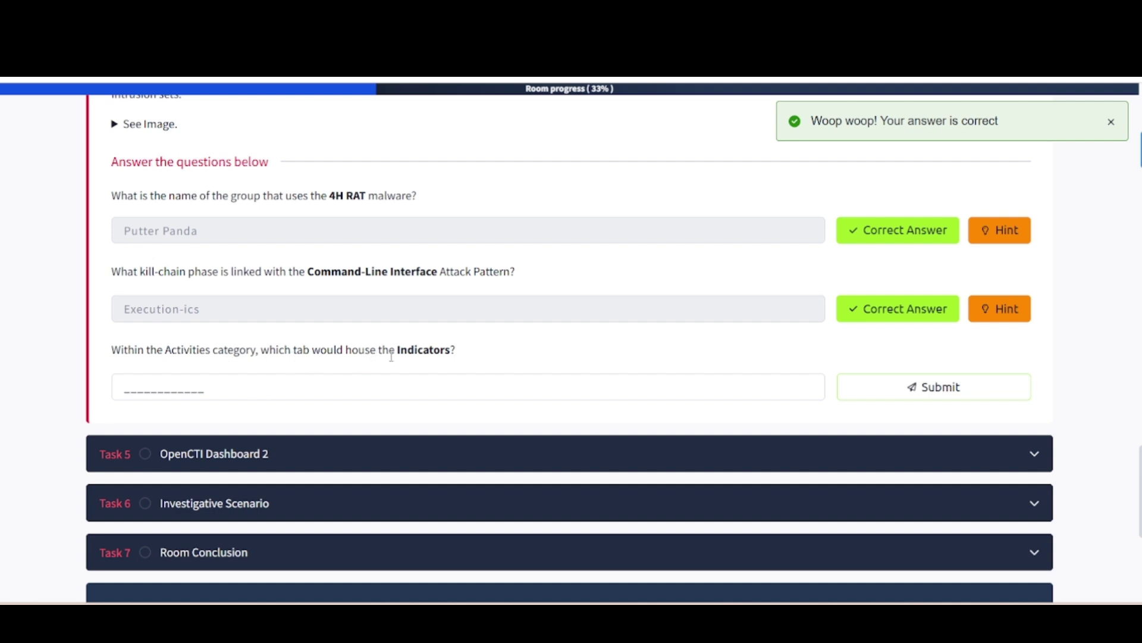
Open the Observations section under Activities in OpenCTI and submit Observations as the tab housing the Indicators.
{"action": "left_click", "coordinate": [322, 29]}
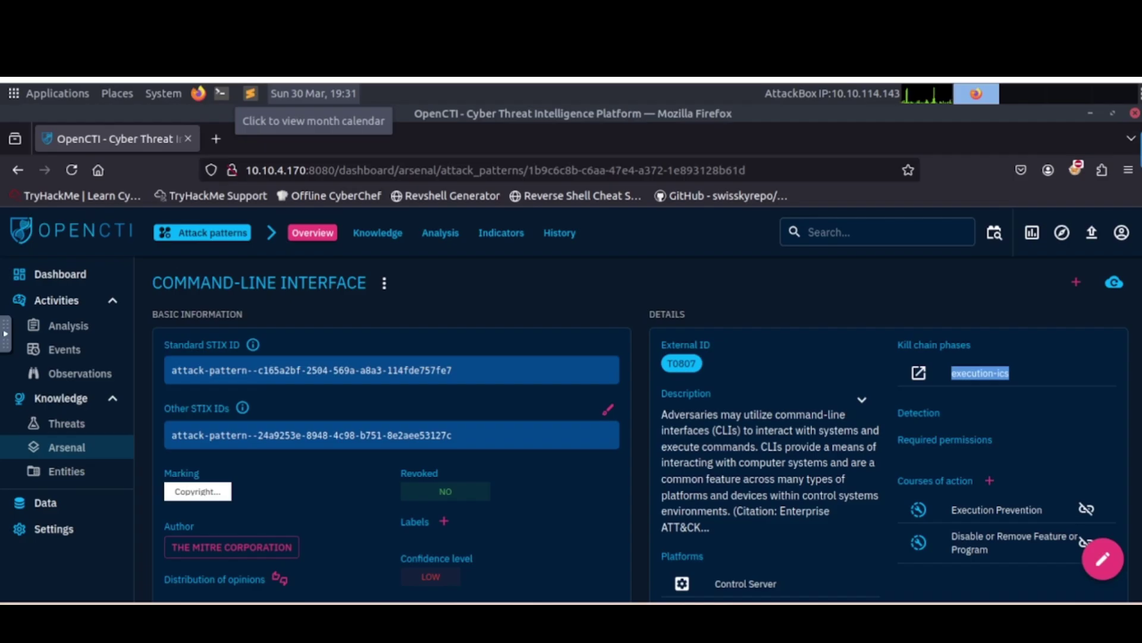
{"action": "left_click", "coordinate": [83, 373]}
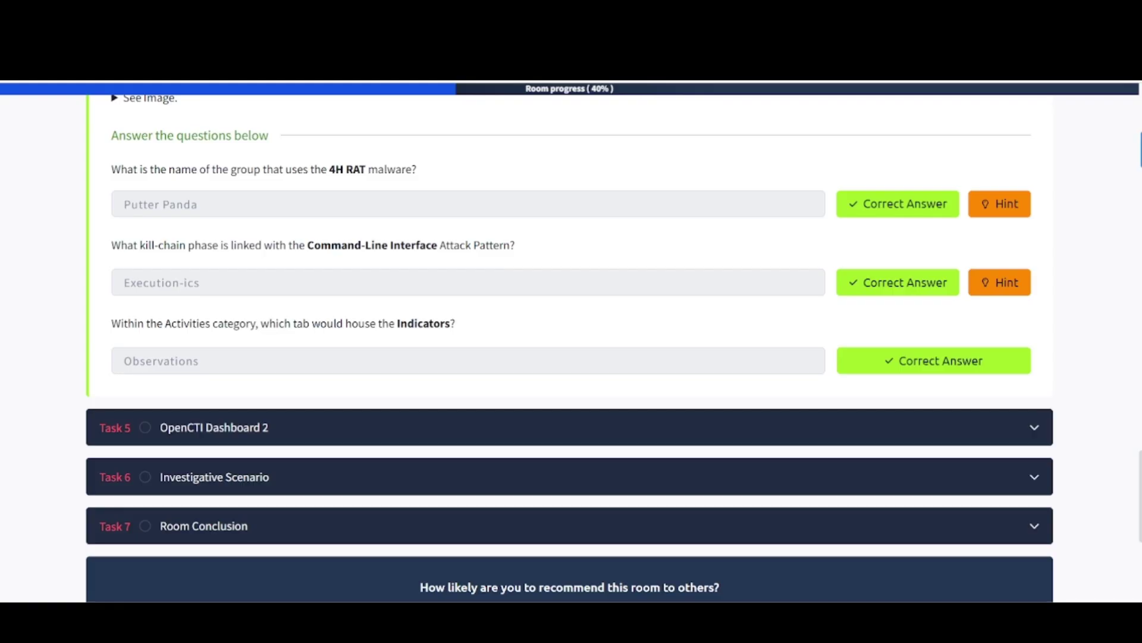
Expand Task 5, OpenCTI Dashboard 2, and read its General Tabs Navigation section.
{"action": "left_click", "coordinate": [169, 435]}
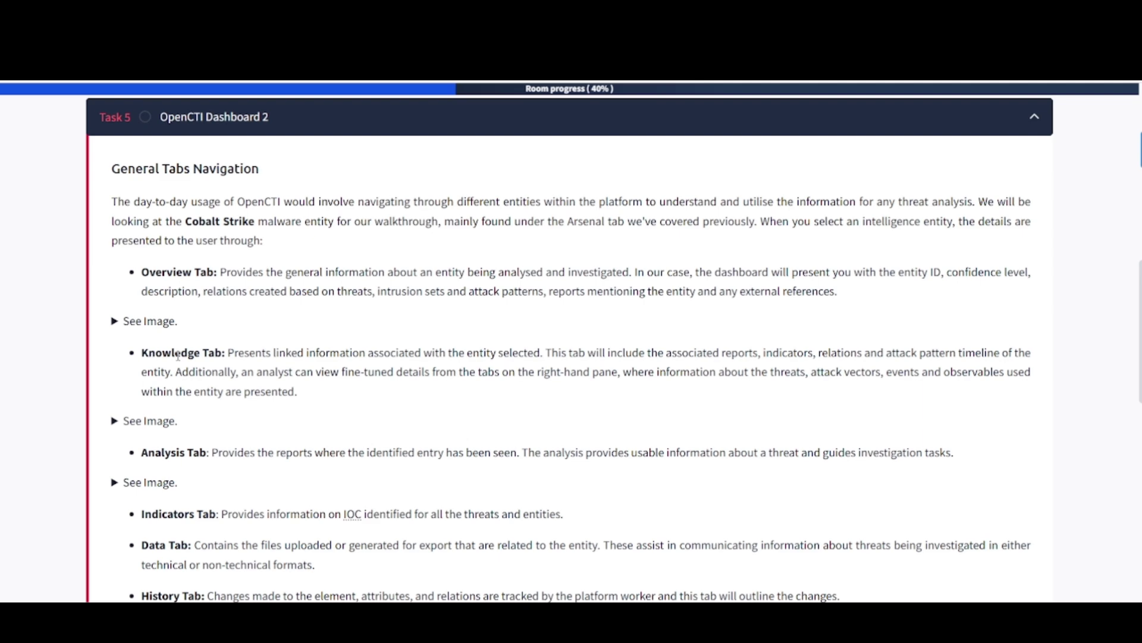
{"action": "scroll", "coordinate": [178, 355], "scroll_direction": "down", "scroll_amount": 3}
{"action": "scroll", "coordinate": [179, 364], "scroll_direction": "up", "scroll_amount": 4}
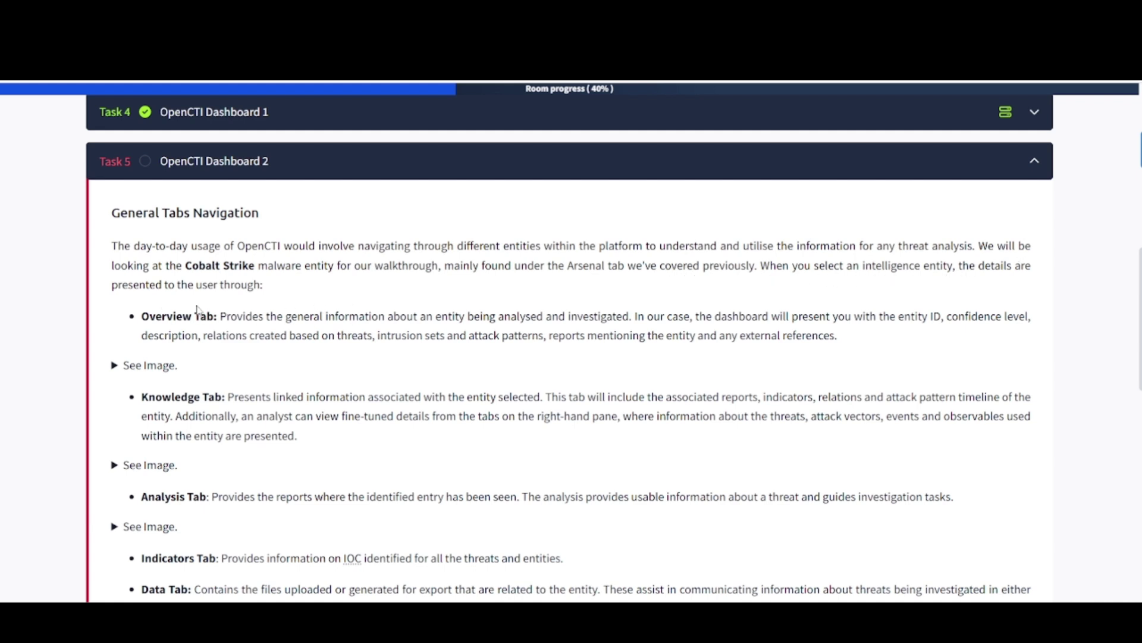
{"action": "scroll", "coordinate": [197, 292], "scroll_direction": "down", "scroll_amount": 2}
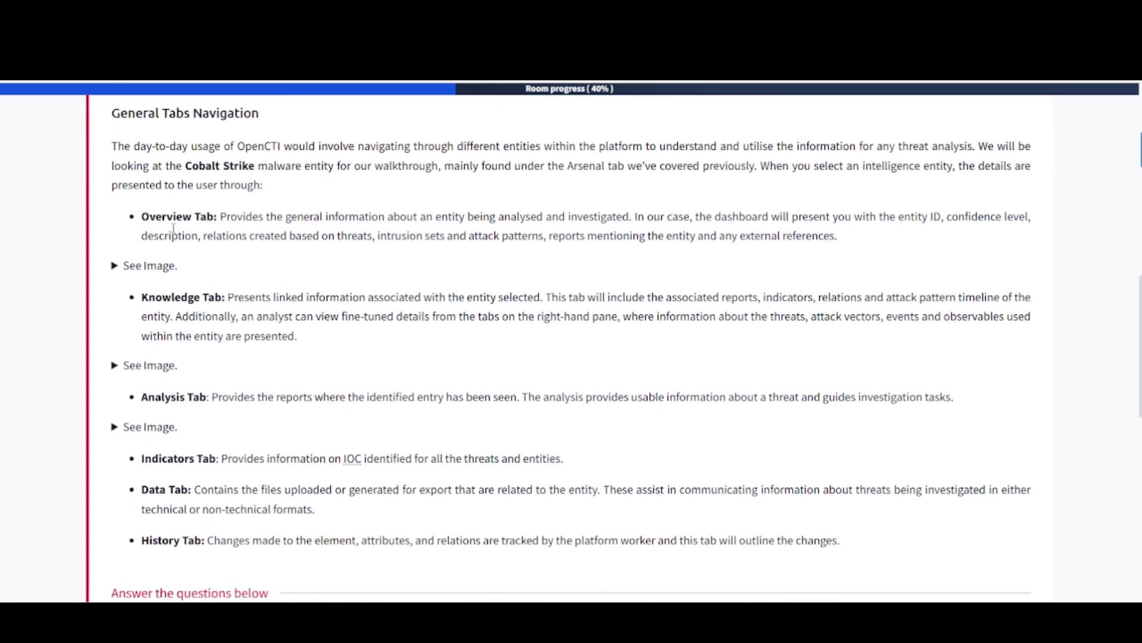
Examine the example images for the Overview Tab and the Knowledge Tab of Cobalt Strike, collapsing each after viewing.
{"action": "left_click", "coordinate": [150, 266]}
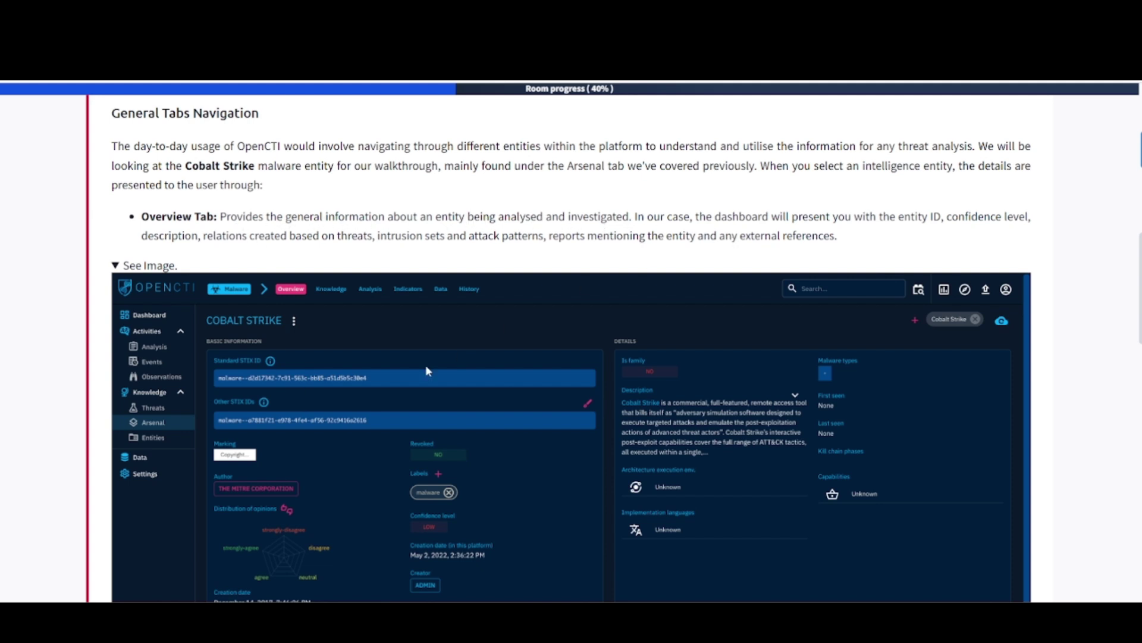
{"action": "left_click", "coordinate": [169, 266]}
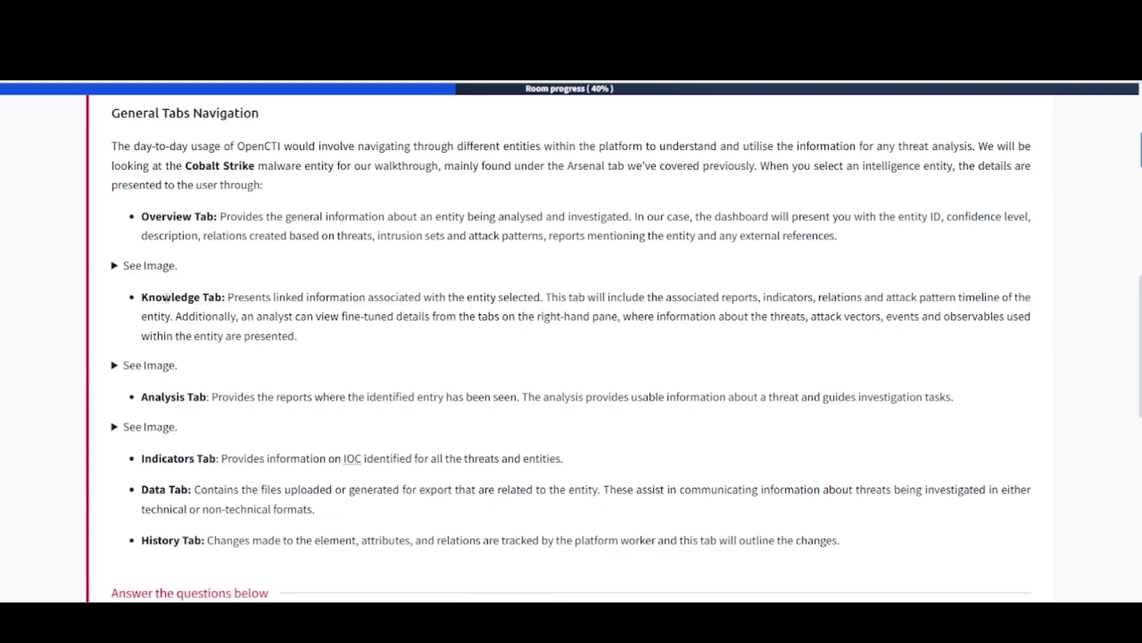
{"action": "left_click", "coordinate": [167, 367]}
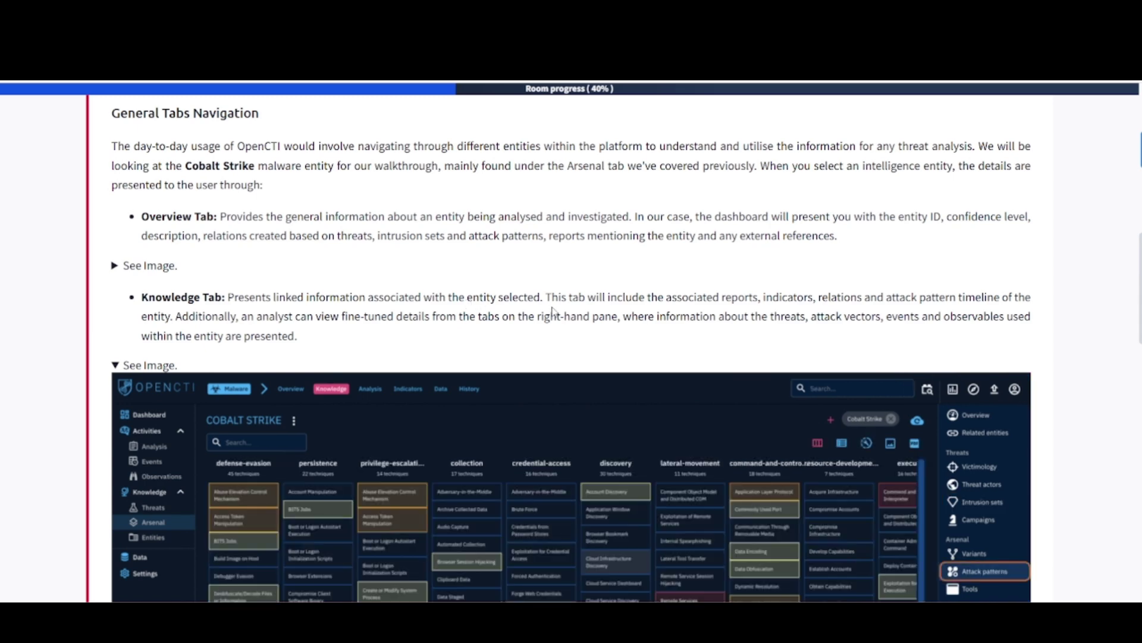
{"action": "scroll", "coordinate": [340, 443], "scroll_direction": "down", "scroll_amount": 1}
{"action": "scroll", "coordinate": [342, 444], "scroll_direction": "down", "scroll_amount": 1}
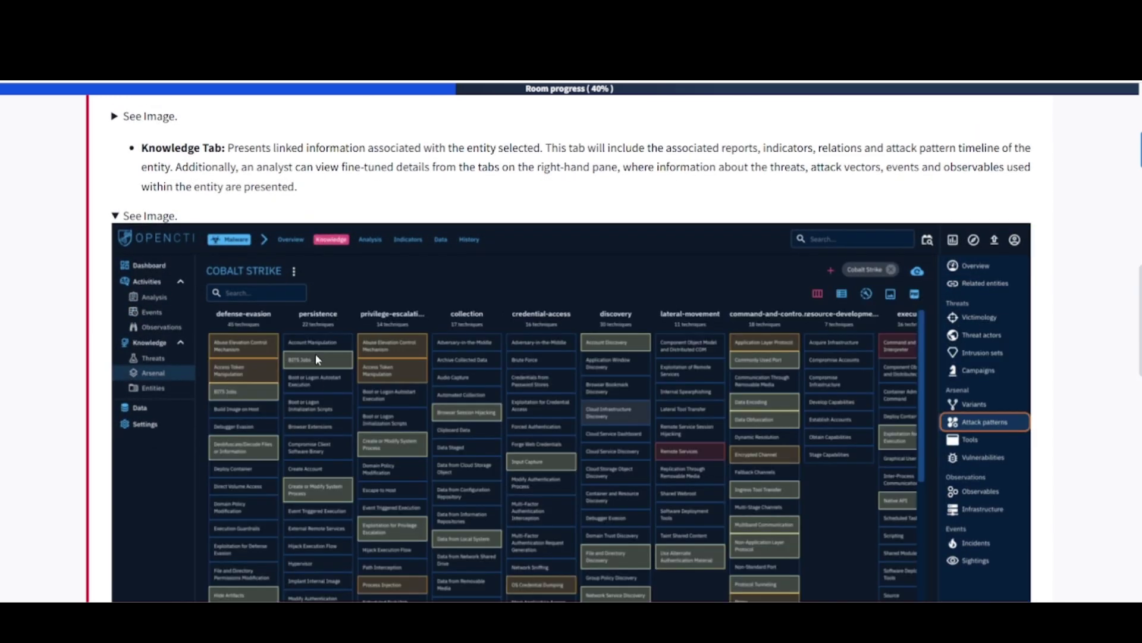
{"action": "left_click", "coordinate": [119, 216]}
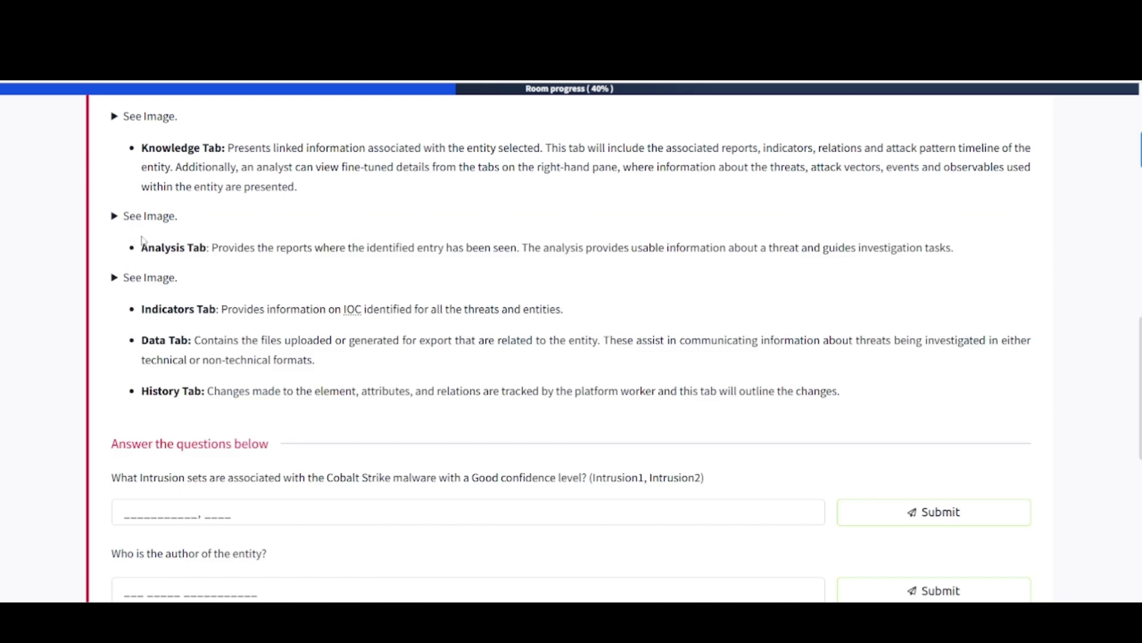
Examine the Analysis Tab's example image of reports, collapse it, and read the remaining tab descriptions and Task 5 questions.
{"action": "left_click", "coordinate": [153, 277]}
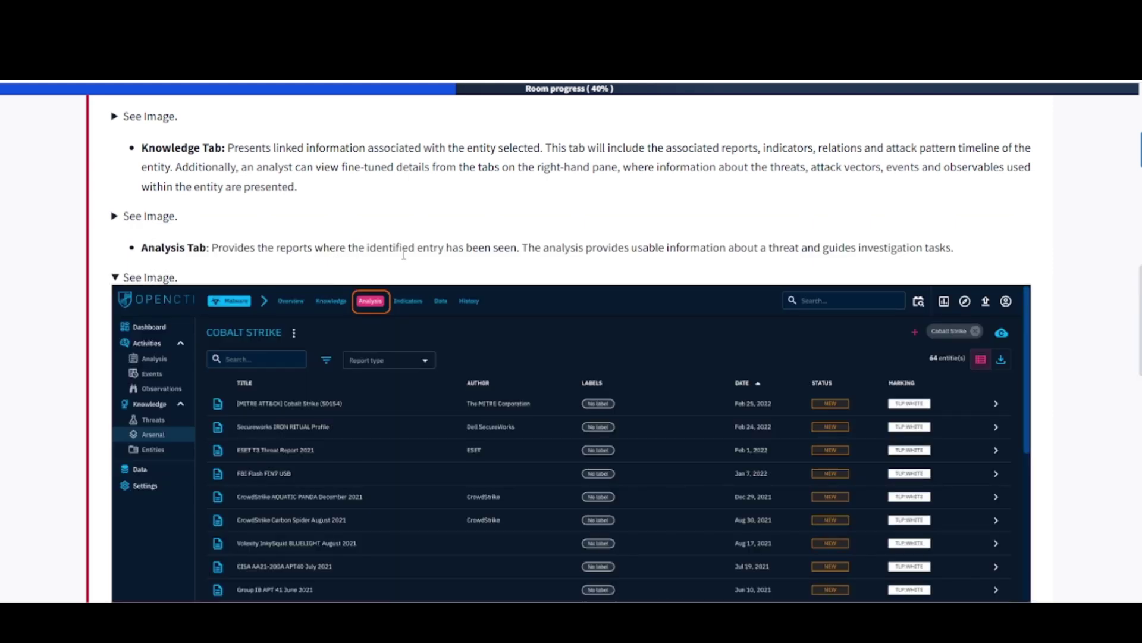
{"action": "scroll", "coordinate": [482, 321], "scroll_direction": "down", "scroll_amount": 2}
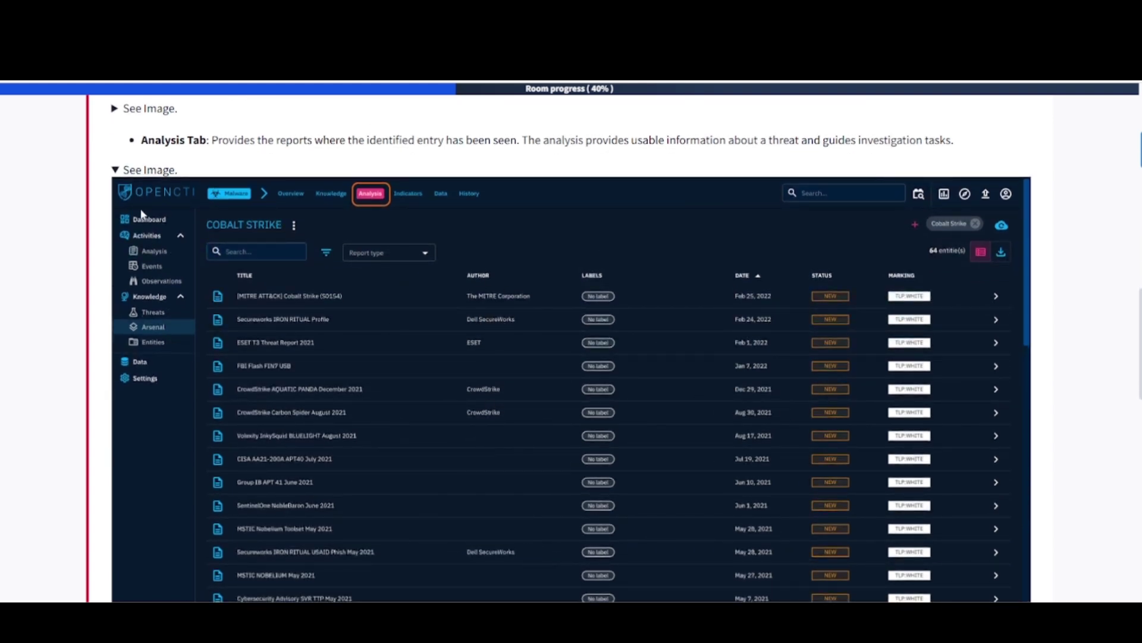
{"action": "left_click", "coordinate": [142, 172]}
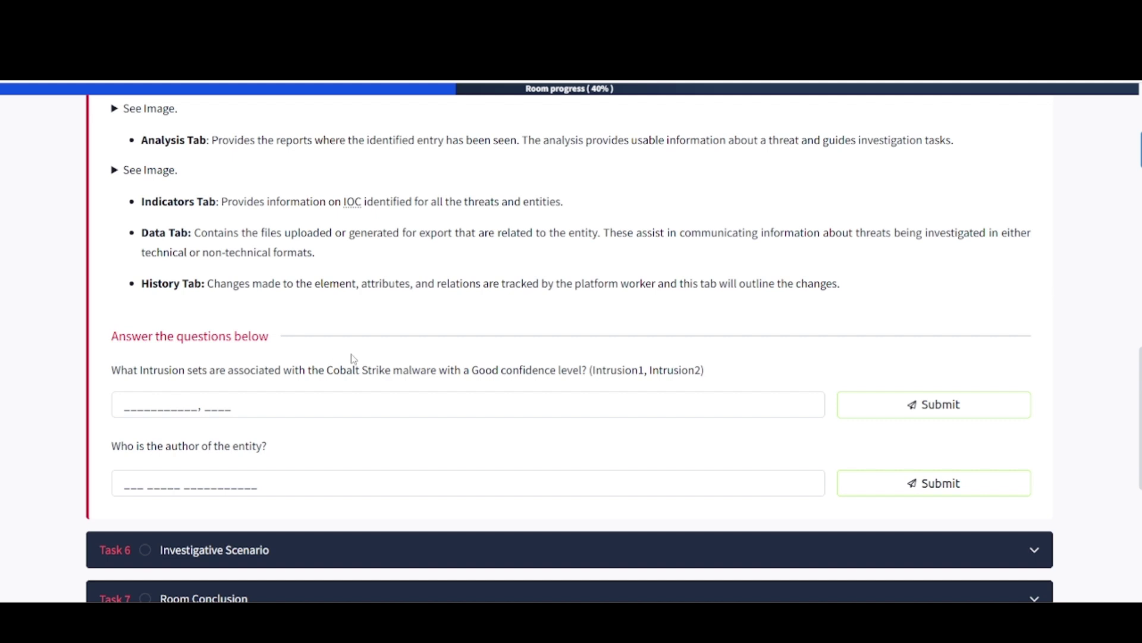
{"action": "scroll", "coordinate": [354, 359], "scroll_direction": "down", "scroll_amount": 3}
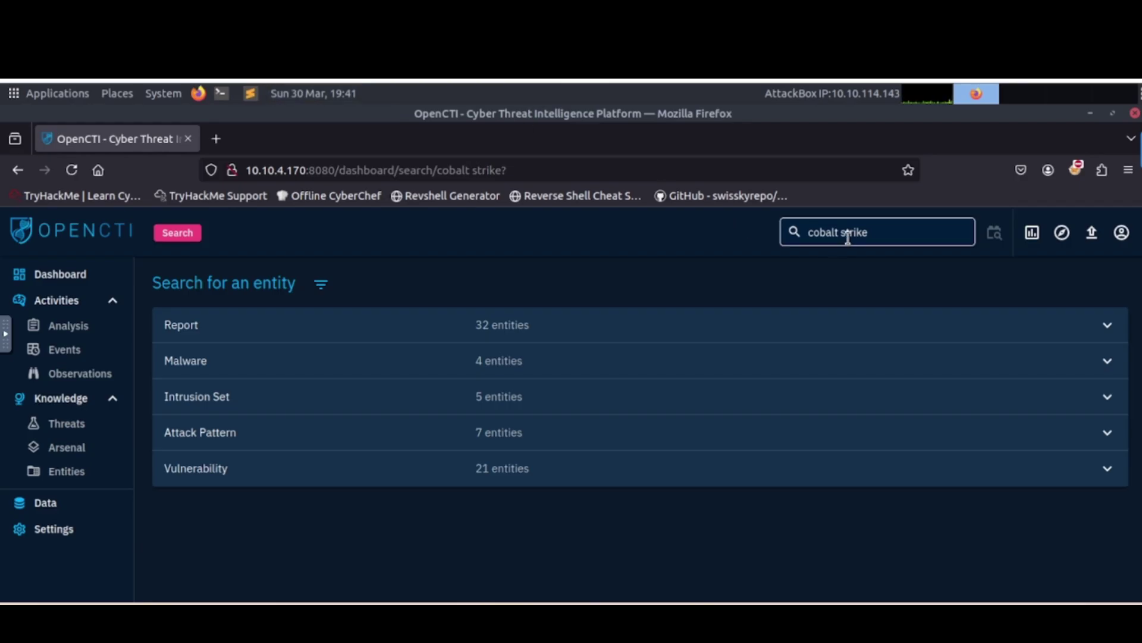
Search OpenCTI for cobalt strike, open the Cobalt Strike malware entry, and examine its overview for the author.
{"action": "left_click", "coordinate": [897, 237]}
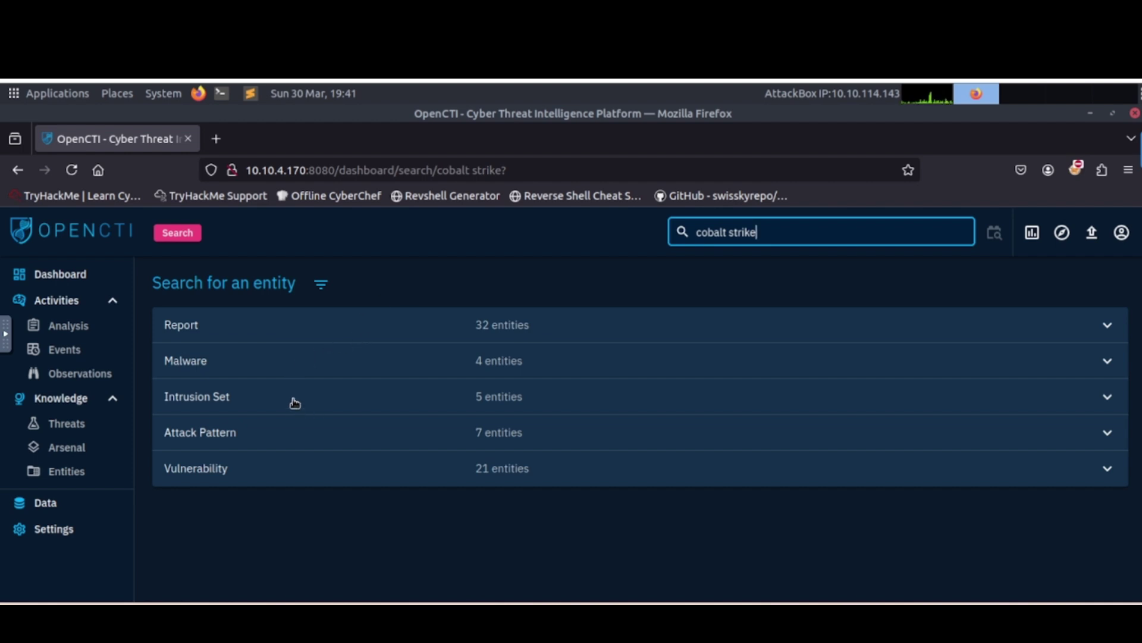
{"action": "left_click", "coordinate": [269, 371]}
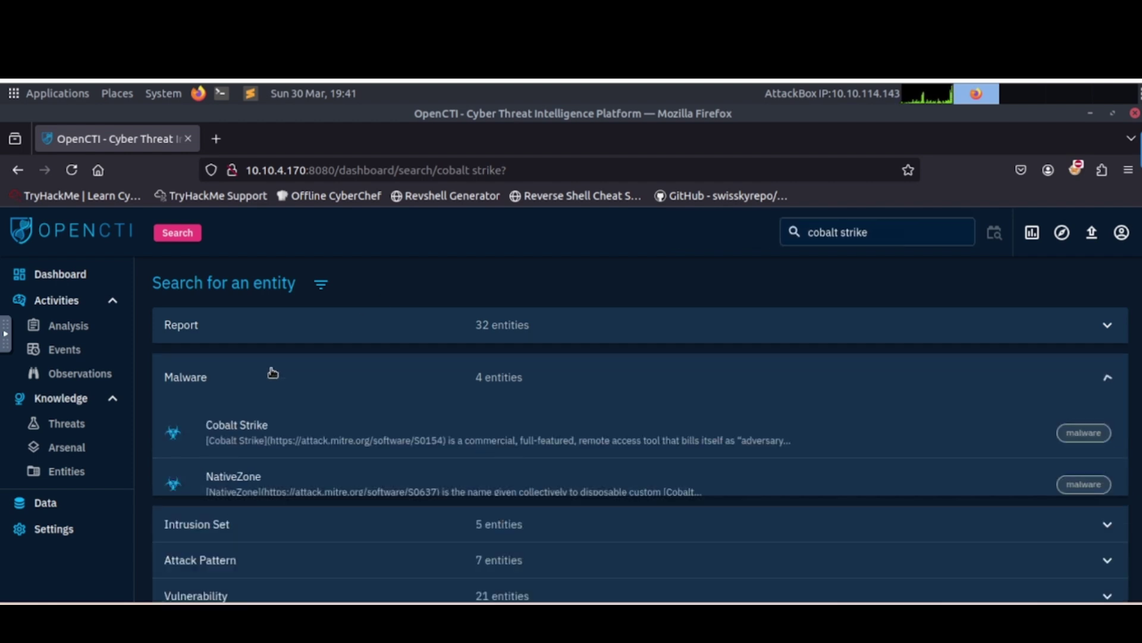
{"action": "left_click", "coordinate": [266, 433]}
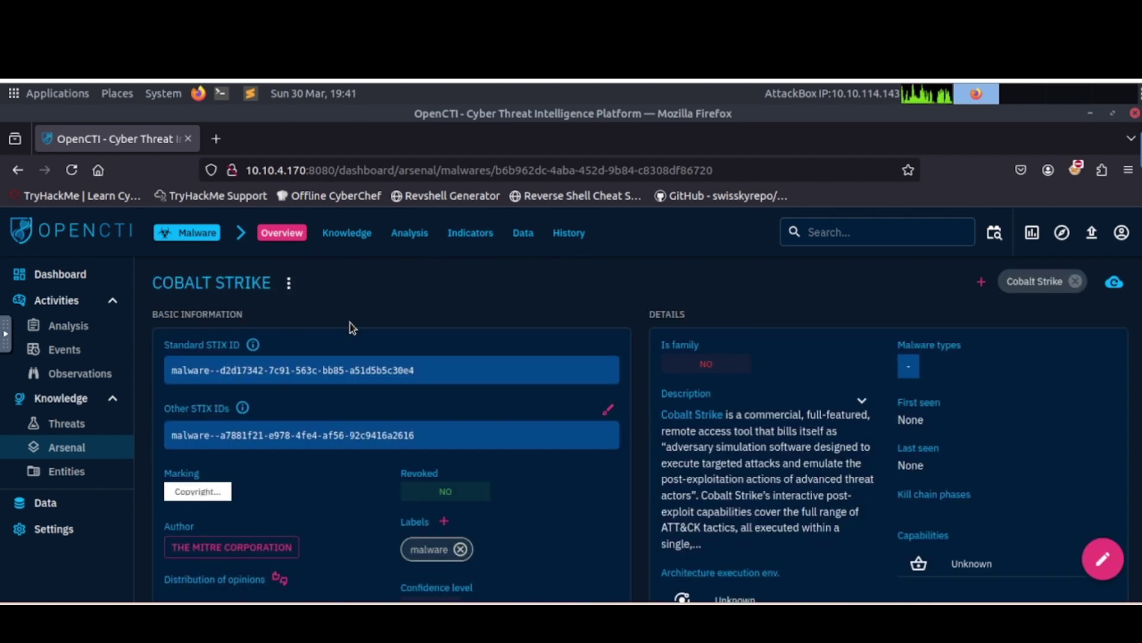
{"action": "scroll", "coordinate": [352, 326], "scroll_direction": "down", "scroll_amount": 3}
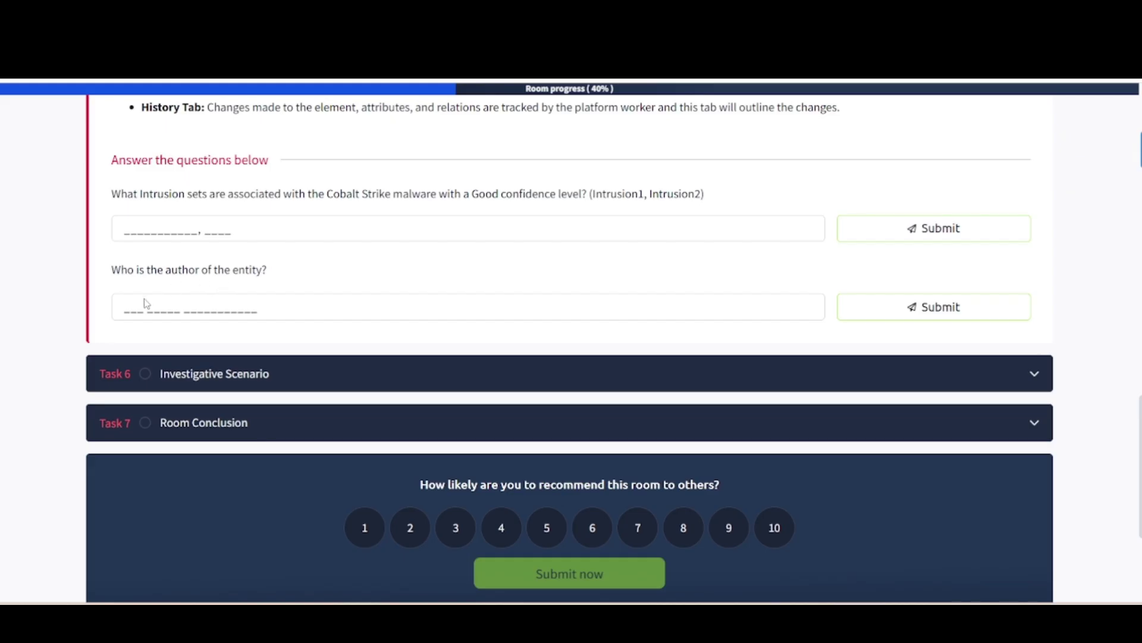
In the TryHackMe room, submit "the mitre corporation" as the author of the Cobalt Strike entity.
{"action": "left_click", "coordinate": [136, 305]}
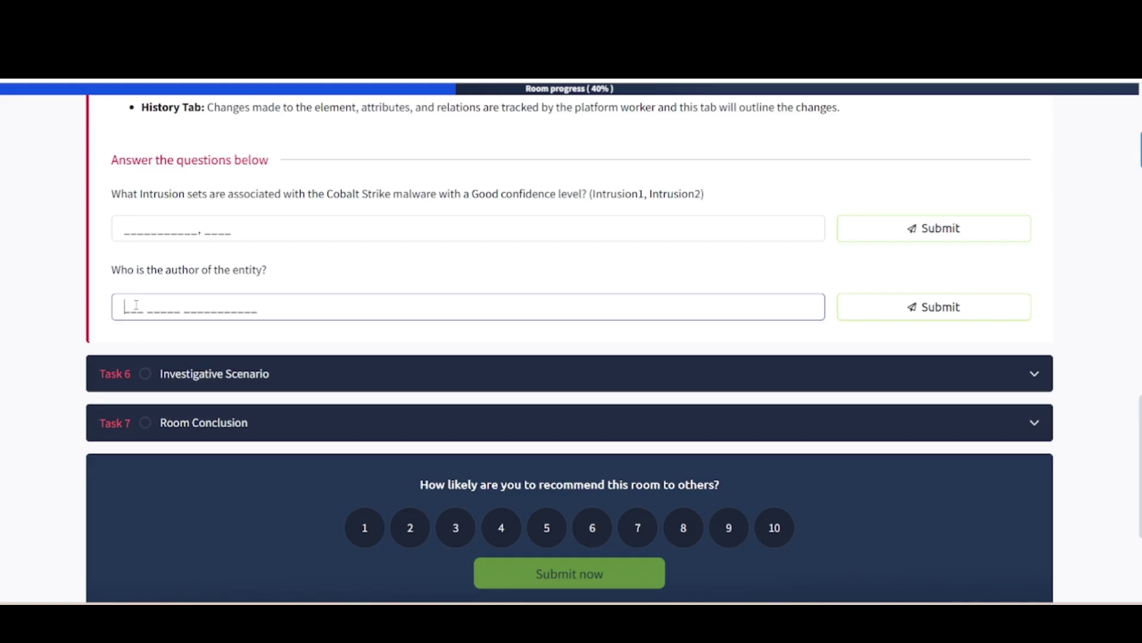
{"action": "type", "text": "the mitre corp"}
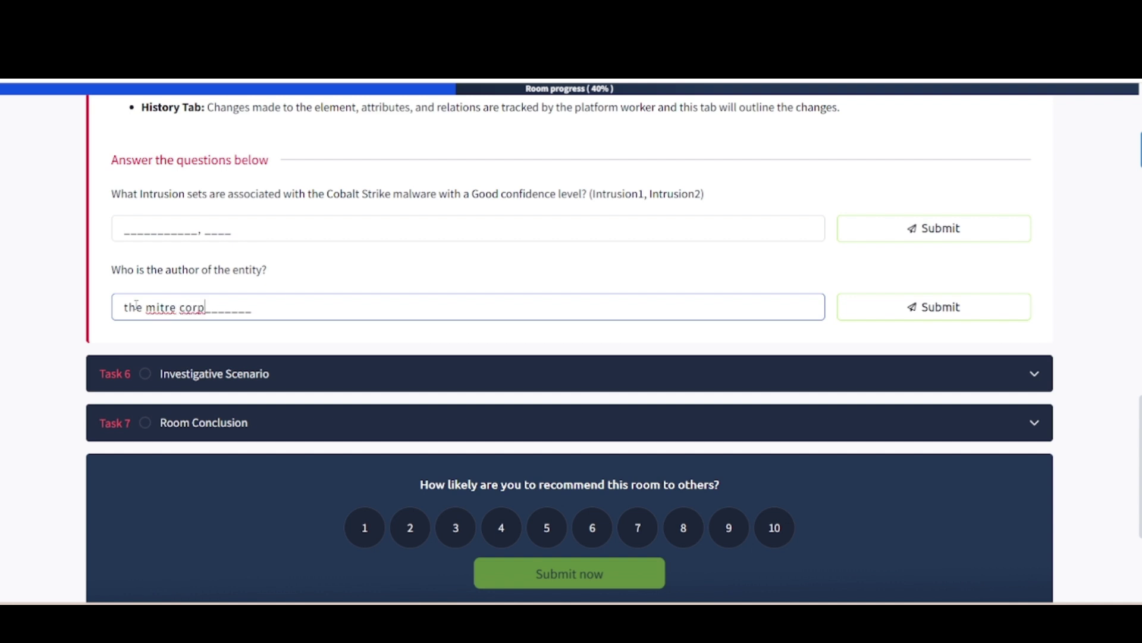
{"action": "type", "text": "oration"}
{"action": "key", "text": "Return"}
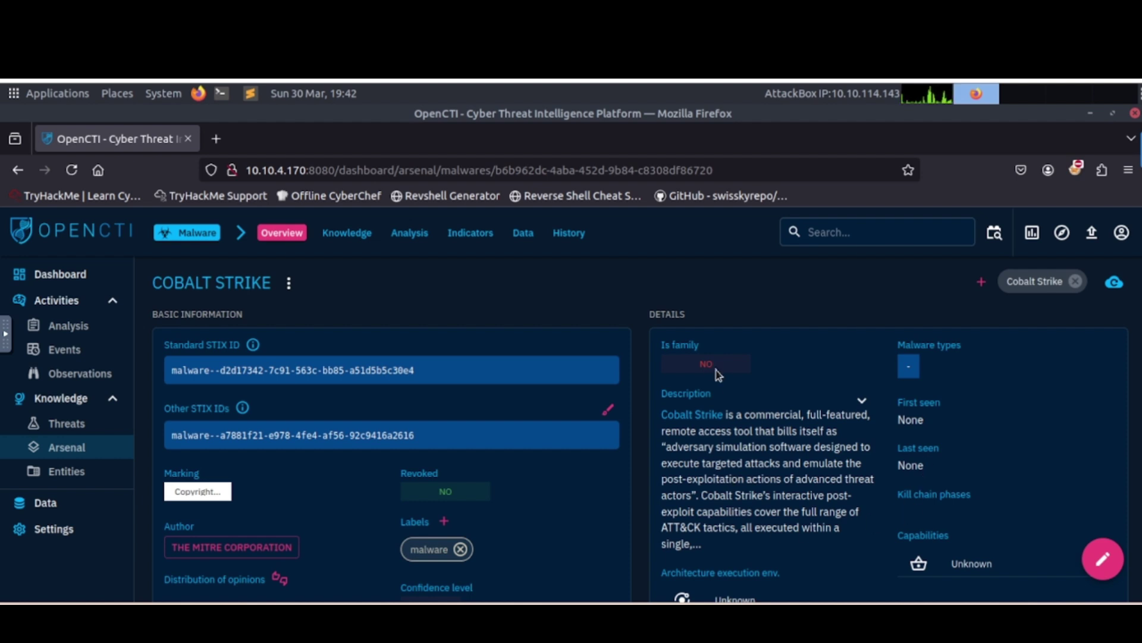
Look through Cobalt Strike's overview, data, indicators and analysis pages for associated intrusion sets.
{"action": "scroll", "coordinate": [769, 495], "scroll_direction": "down", "scroll_amount": 3}
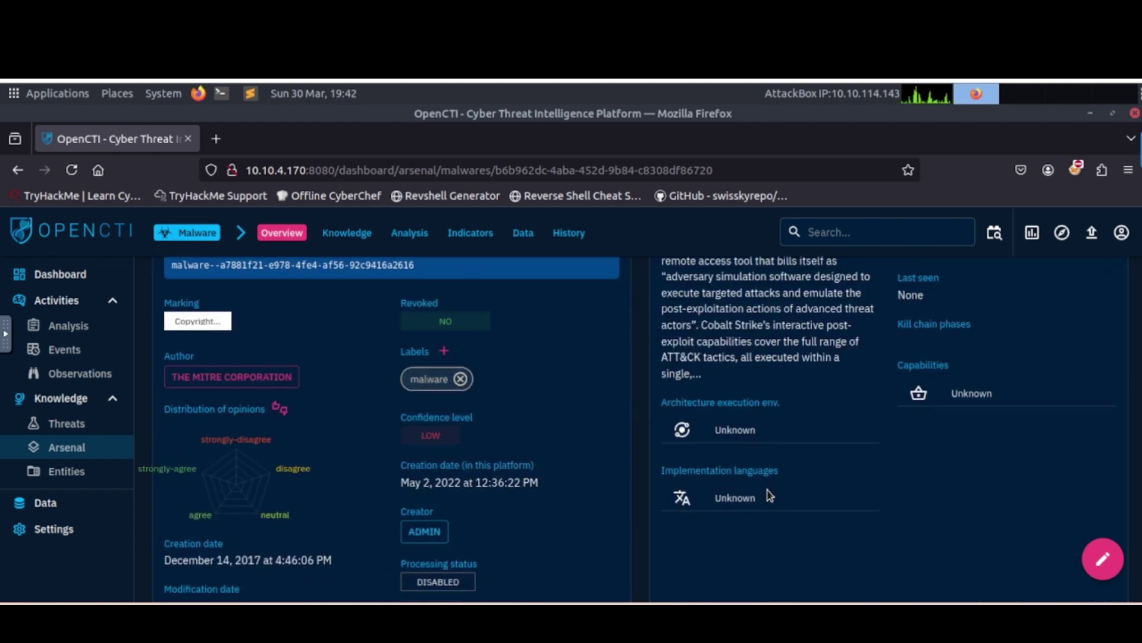
{"action": "scroll", "coordinate": [769, 495], "scroll_direction": "up", "scroll_amount": 3}
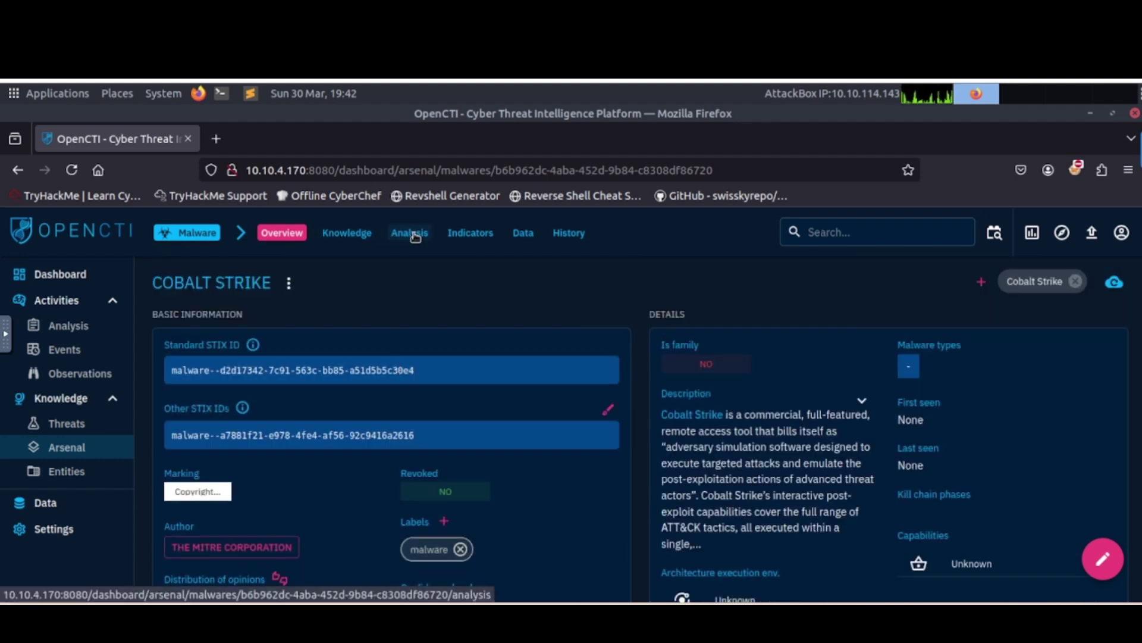
{"action": "left_click", "coordinate": [523, 234]}
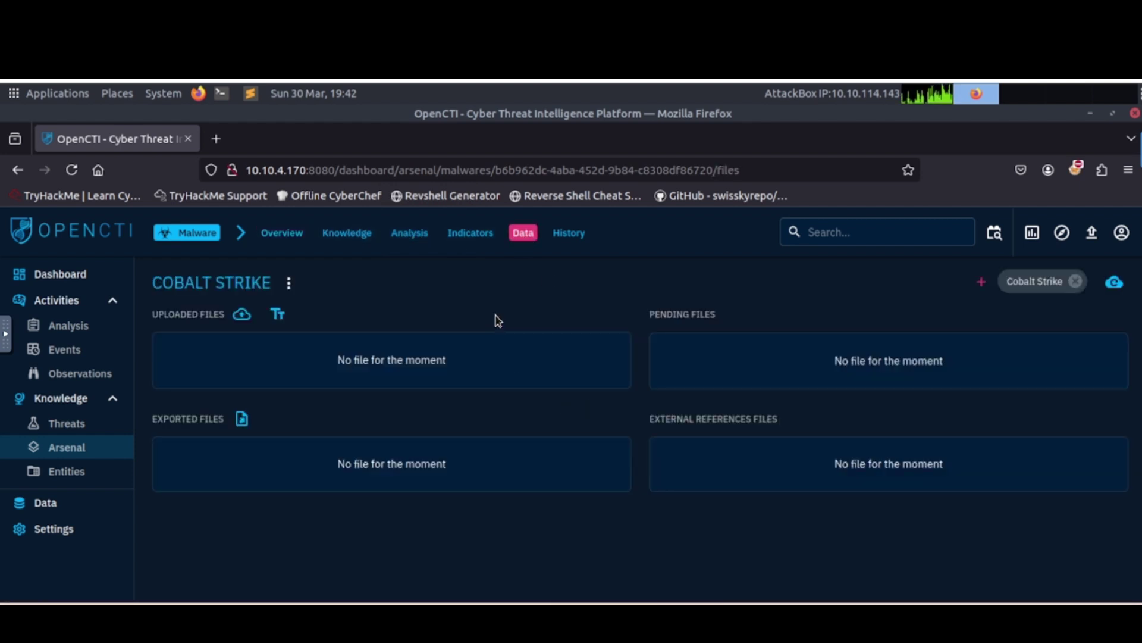
{"action": "left_click", "coordinate": [452, 238]}
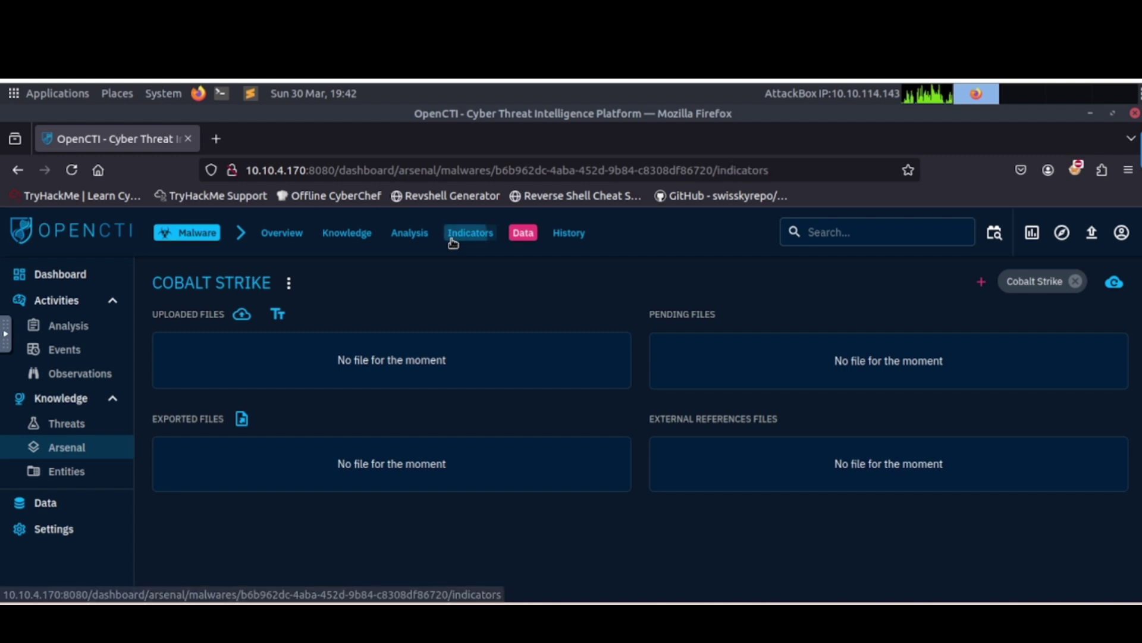
{"action": "left_click", "coordinate": [411, 234]}
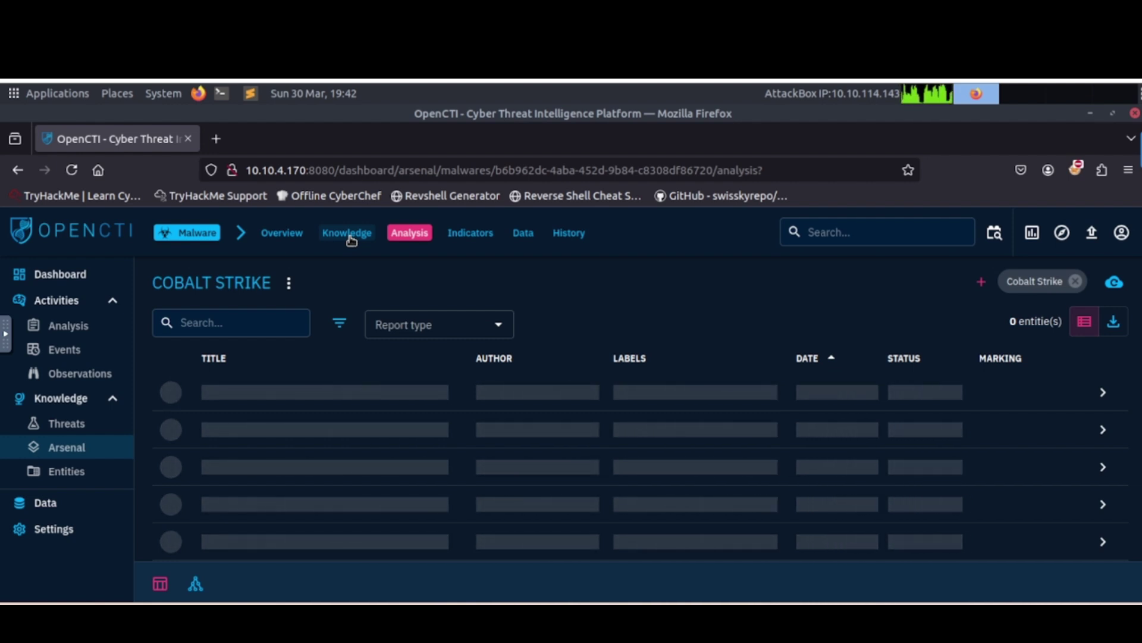
List the intrusion sets in Cobalt Strike's knowledge section and open the CopyKittens relationship.
{"action": "left_click", "coordinate": [349, 235]}
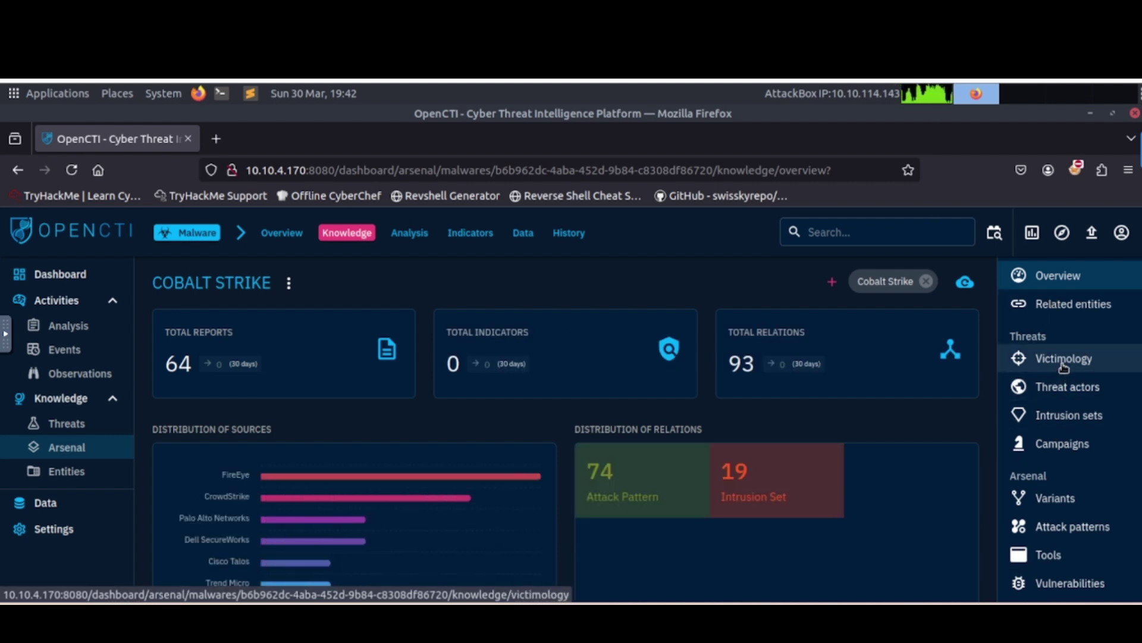
{"action": "left_click", "coordinate": [1053, 417]}
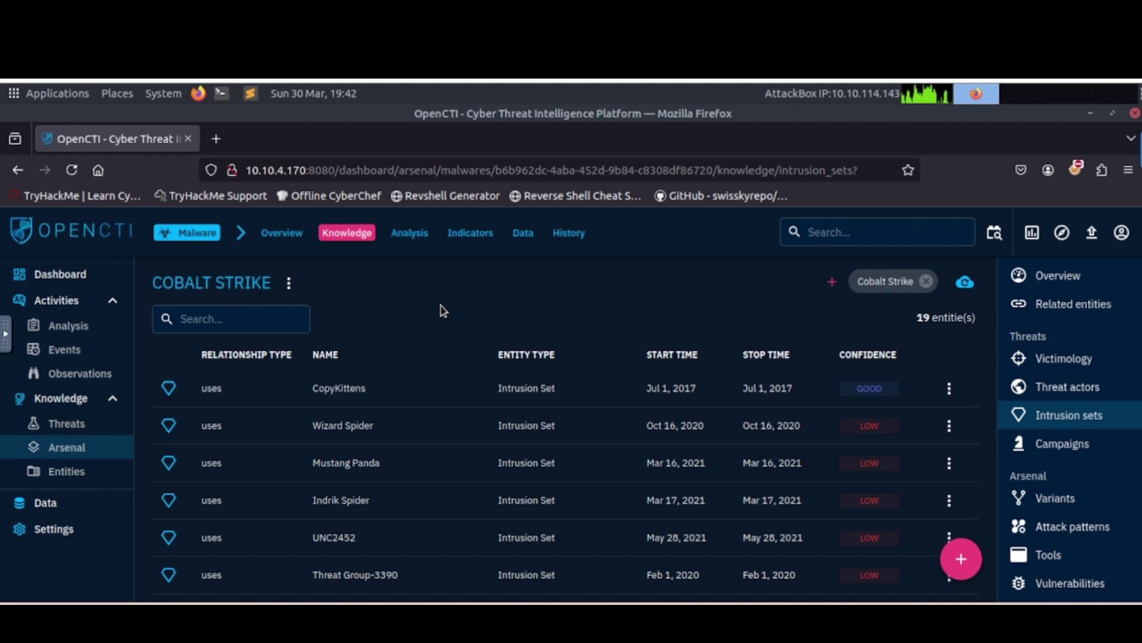
{"action": "scroll", "coordinate": [440, 309], "scroll_direction": "down", "scroll_amount": 3}
{"action": "scroll", "coordinate": [776, 347], "scroll_direction": "up", "scroll_amount": 3}
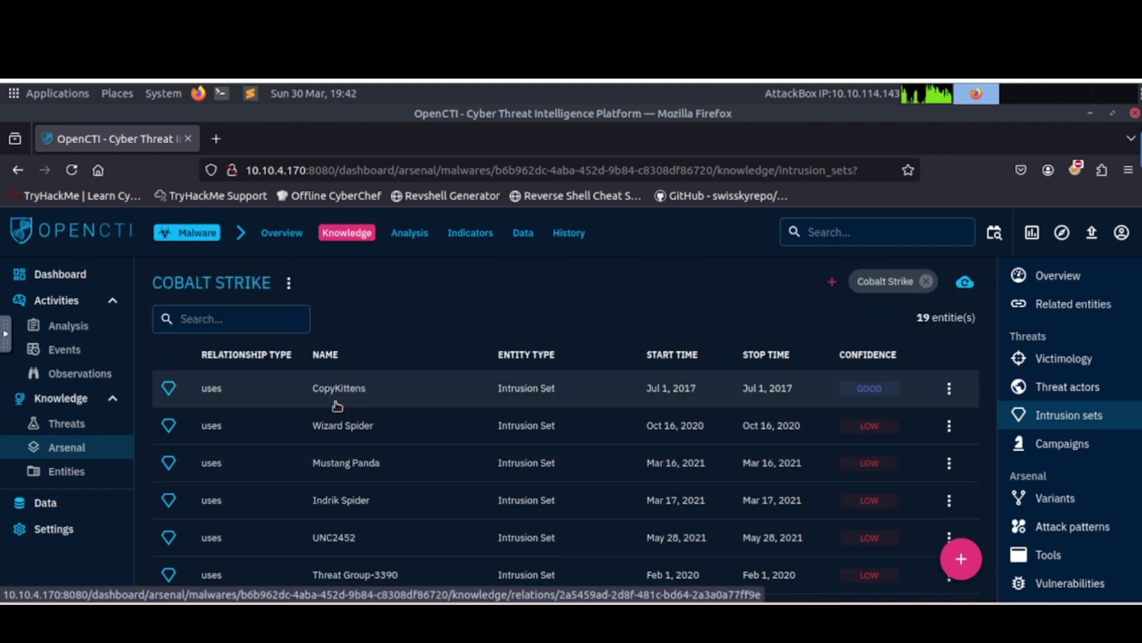
{"action": "left_click", "coordinate": [370, 393]}
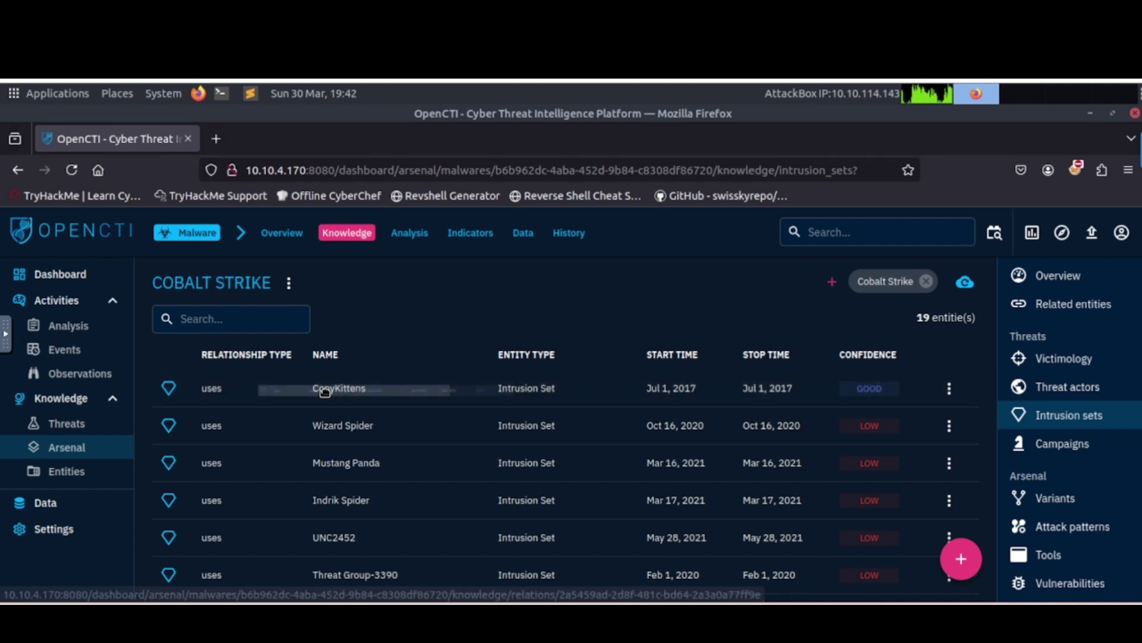
{"action": "left_click", "coordinate": [343, 395]}
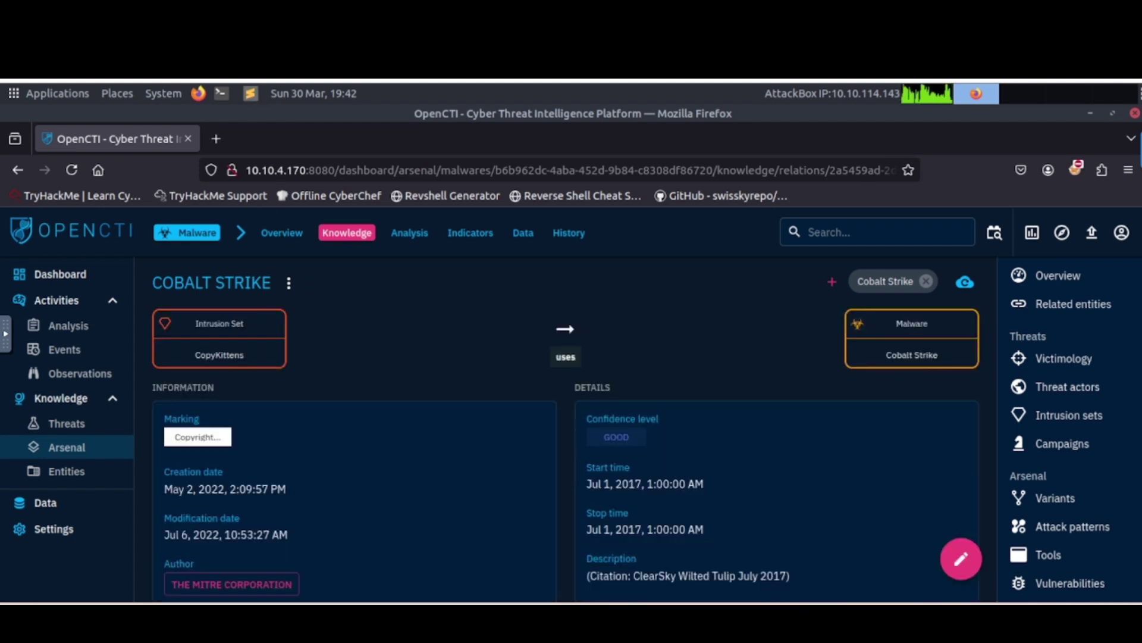
In the TryHackMe room, enter "copykittens" as the first intrusion set associated with Cobalt Strike at Good confidence.
{"action": "left_click", "coordinate": [250, 72]}
{"action": "left_click", "coordinate": [126, 226]}
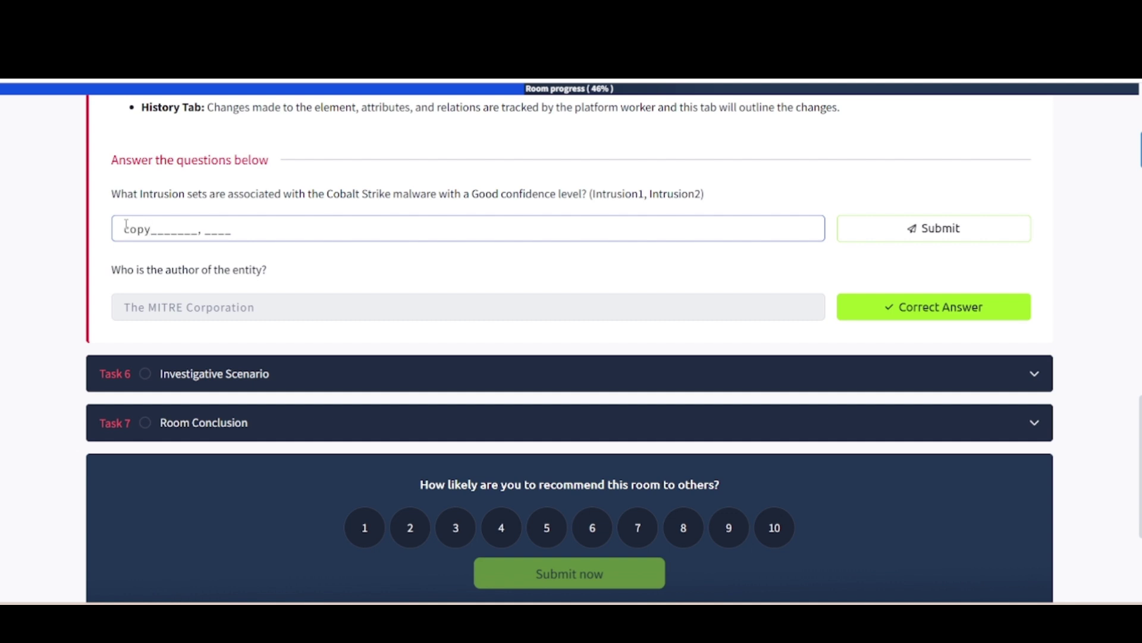
{"action": "type", "text": "copykittens"}
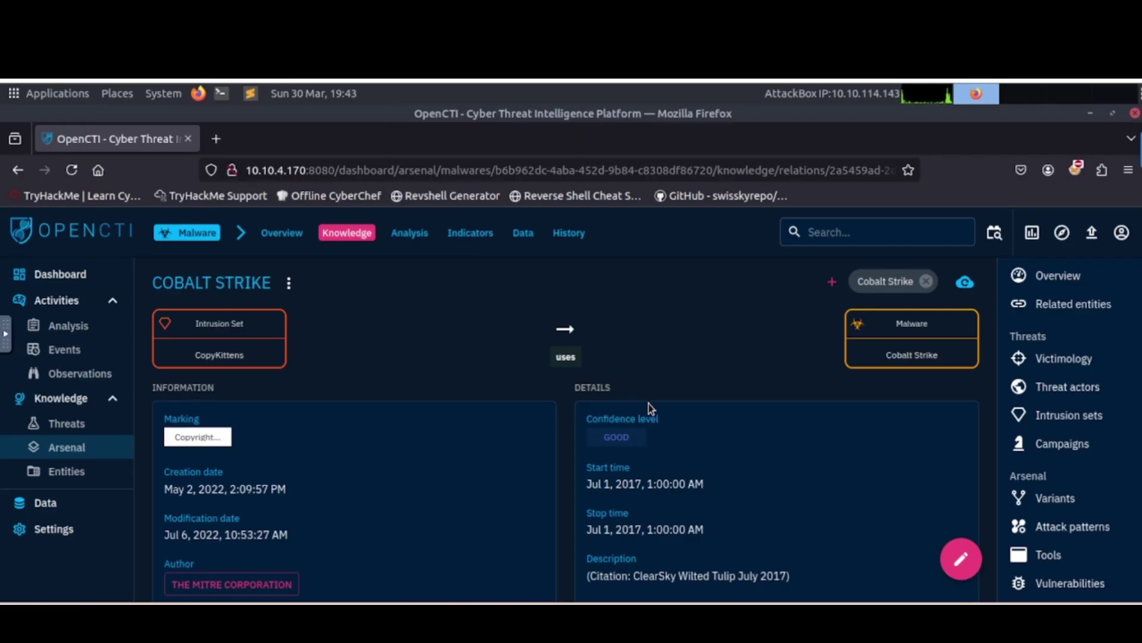
In OpenCTI, review the CopyKittens relationship details, then find and open the FIN7 relationship among Cobalt Strike's intrusion sets.
{"action": "scroll", "coordinate": [651, 408], "scroll_direction": "down", "scroll_amount": 3}
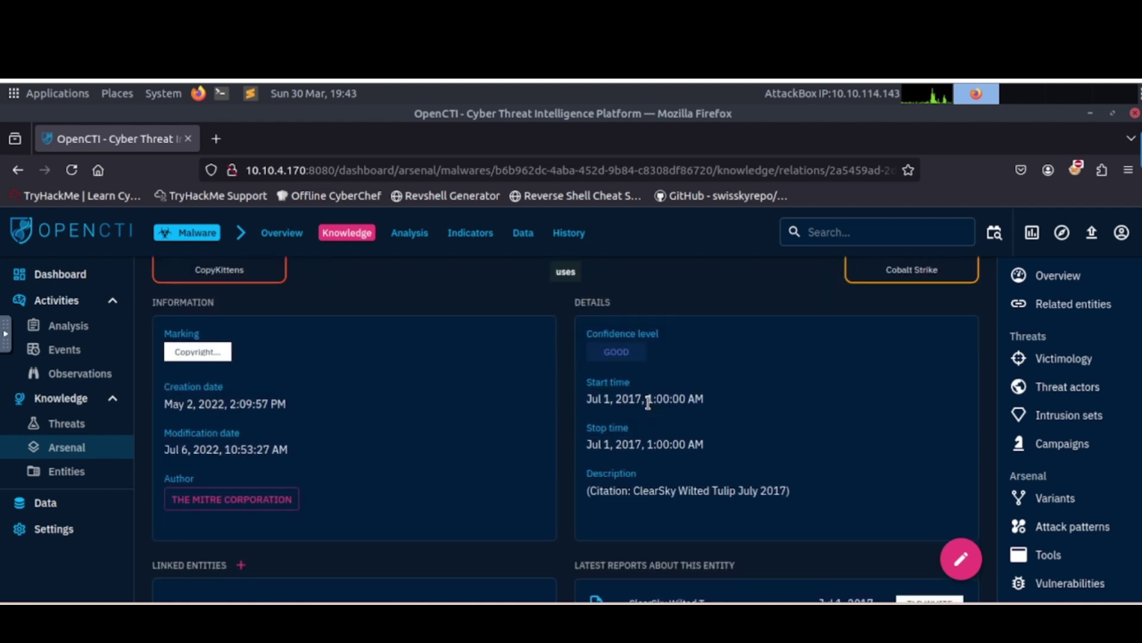
{"action": "scroll", "coordinate": [648, 403], "scroll_direction": "down", "scroll_amount": 3}
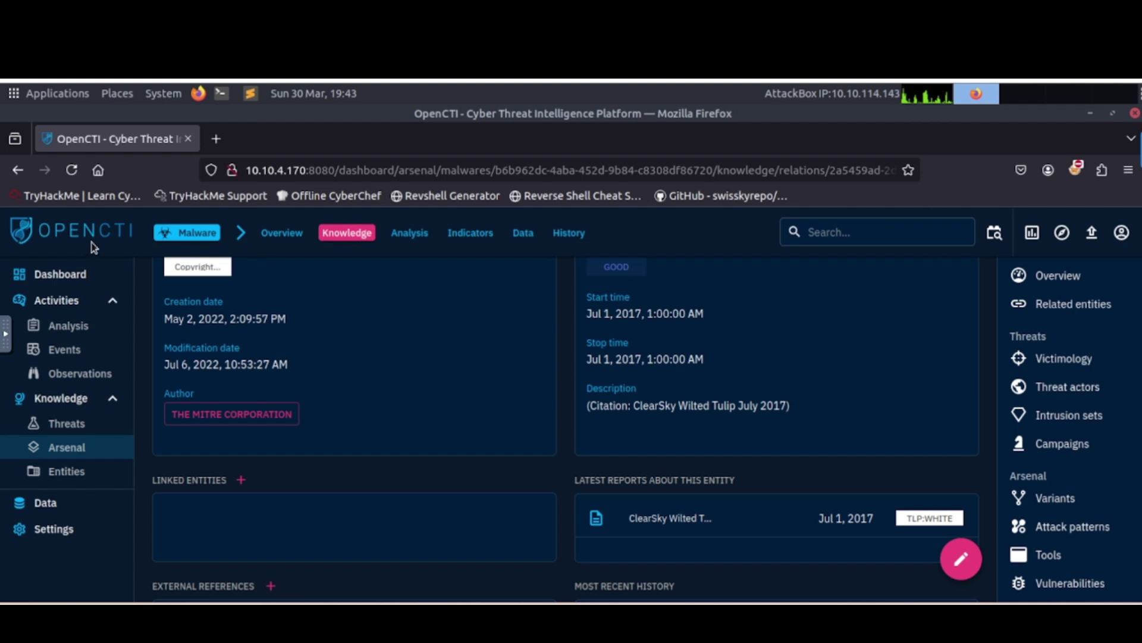
{"action": "left_click", "coordinate": [26, 172]}
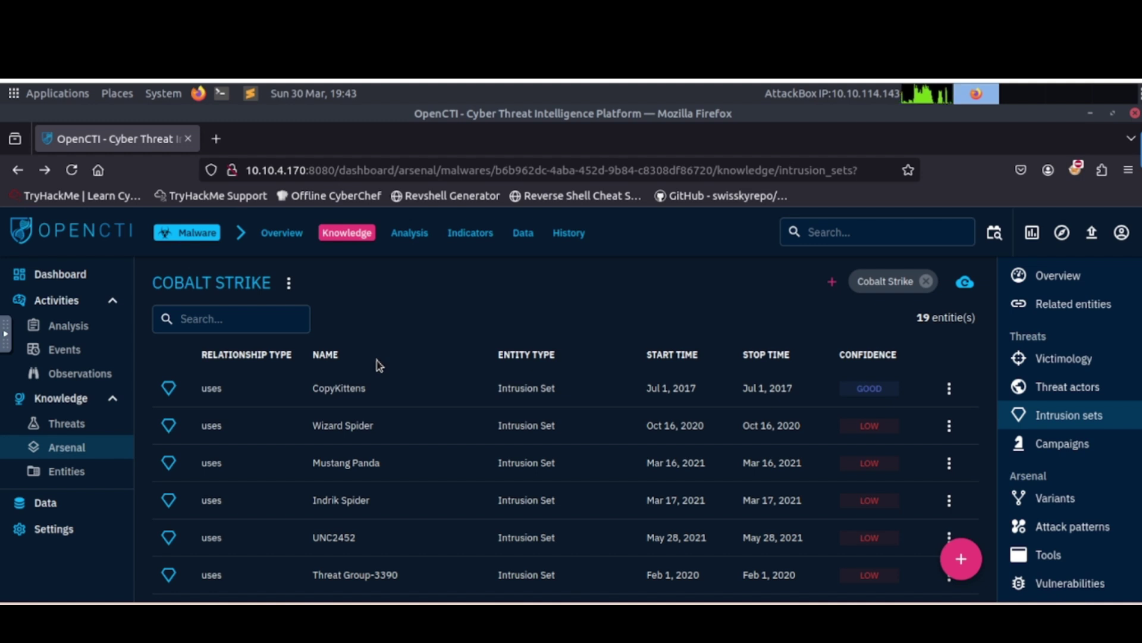
{"action": "scroll", "coordinate": [384, 444], "scroll_direction": "down", "scroll_amount": 4}
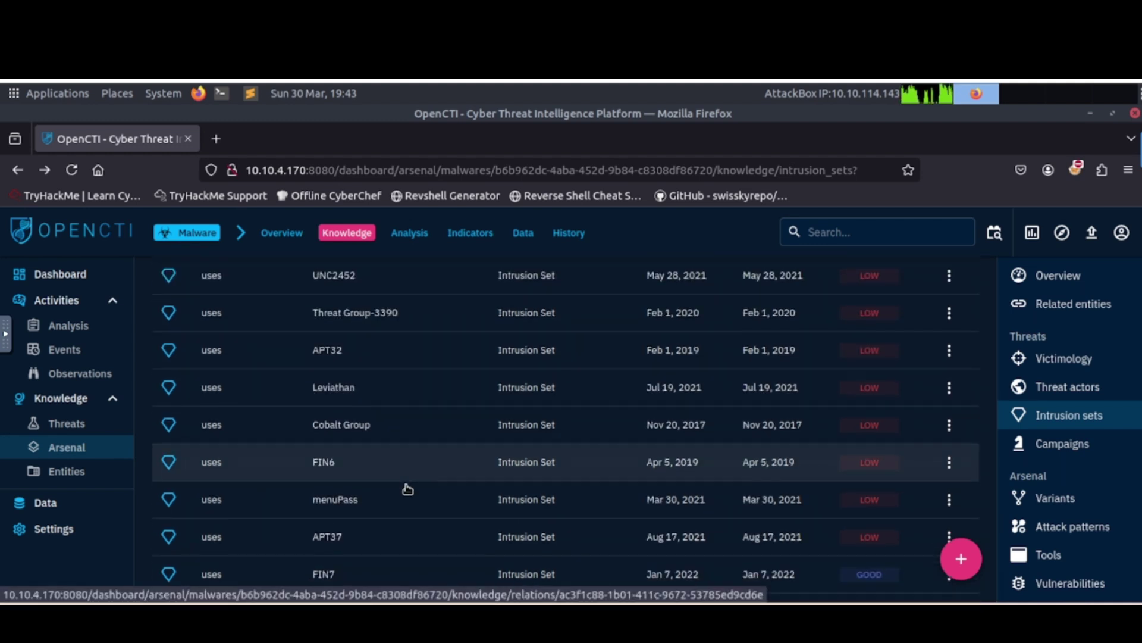
{"action": "scroll", "coordinate": [406, 487], "scroll_direction": "down", "scroll_amount": 3}
{"action": "left_click", "coordinate": [324, 413]}
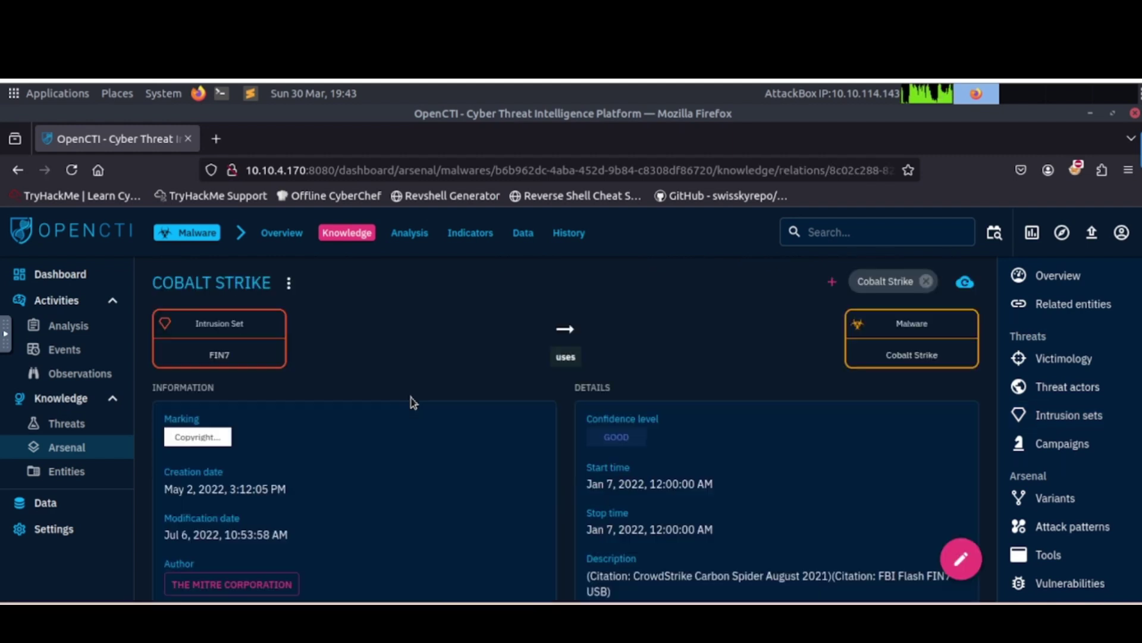
{"action": "scroll", "coordinate": [342, 481], "scroll_direction": "down", "scroll_amount": 3}
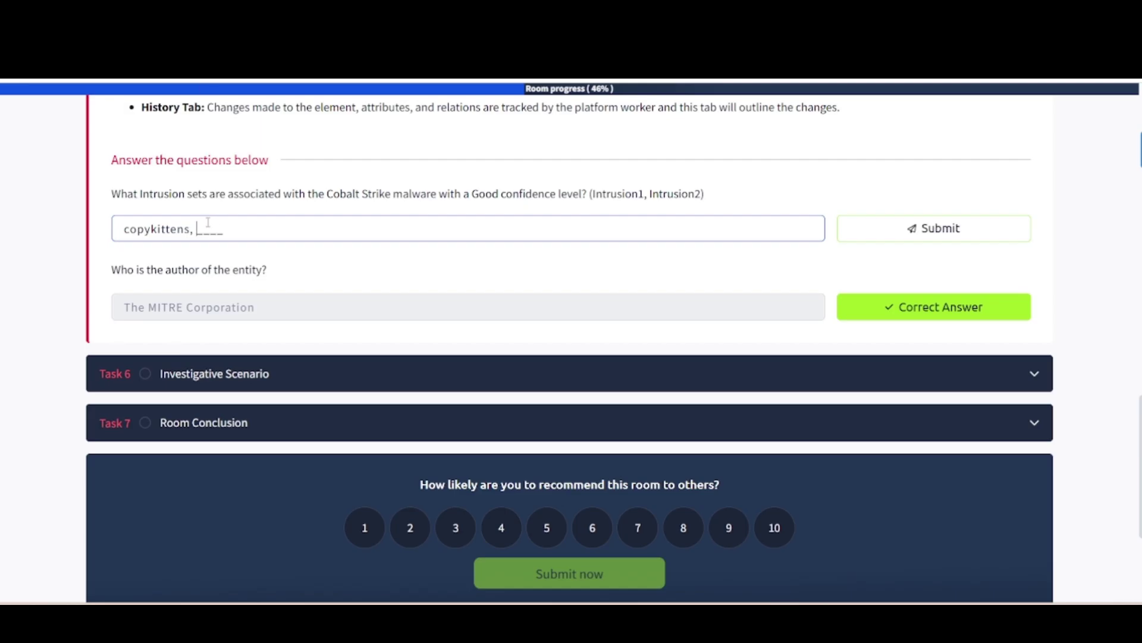
In the TryHackMe room, add "FIN7" as the second intrusion set and submit the answer.
{"action": "type", "text": "FIN7"}
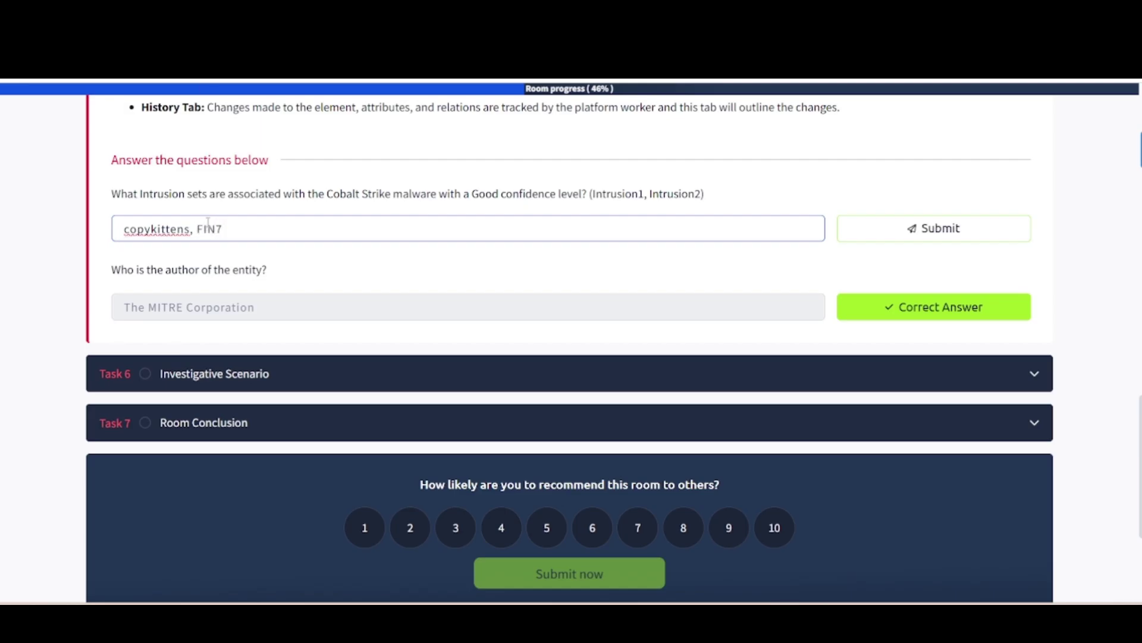
{"action": "key", "text": "Return"}
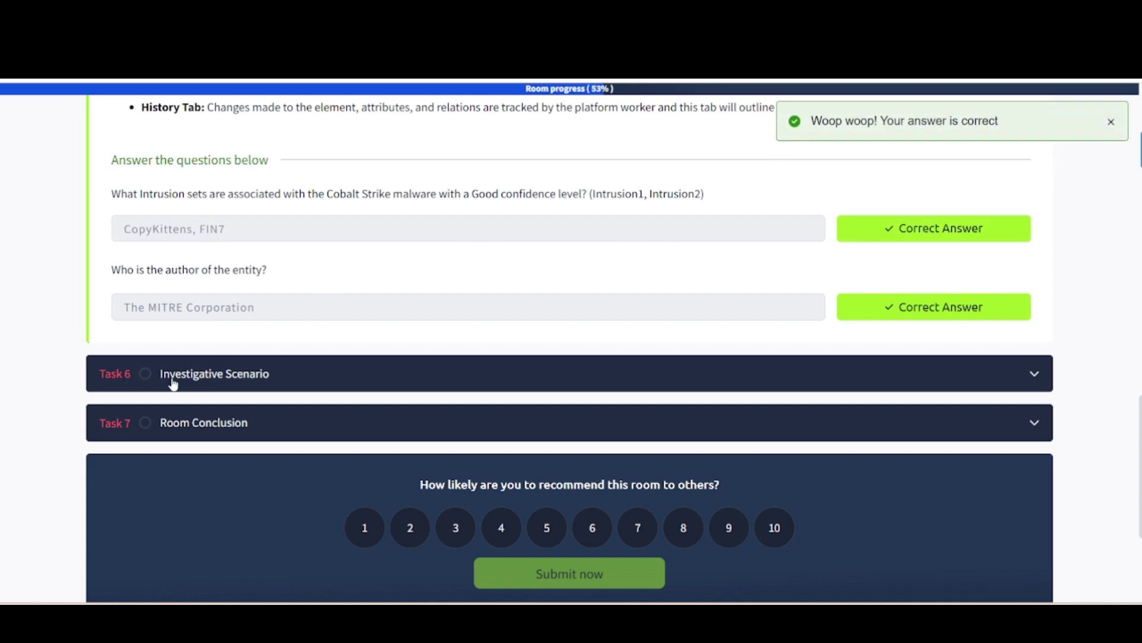
Expand the Task 6 Investigative Scenario, copy the malware name CaddyWiper from its description and read the questions.
{"action": "scroll", "coordinate": [256, 380], "scroll_direction": "up", "scroll_amount": 8}
{"action": "scroll", "coordinate": [257, 376], "scroll_direction": "down", "scroll_amount": 8}
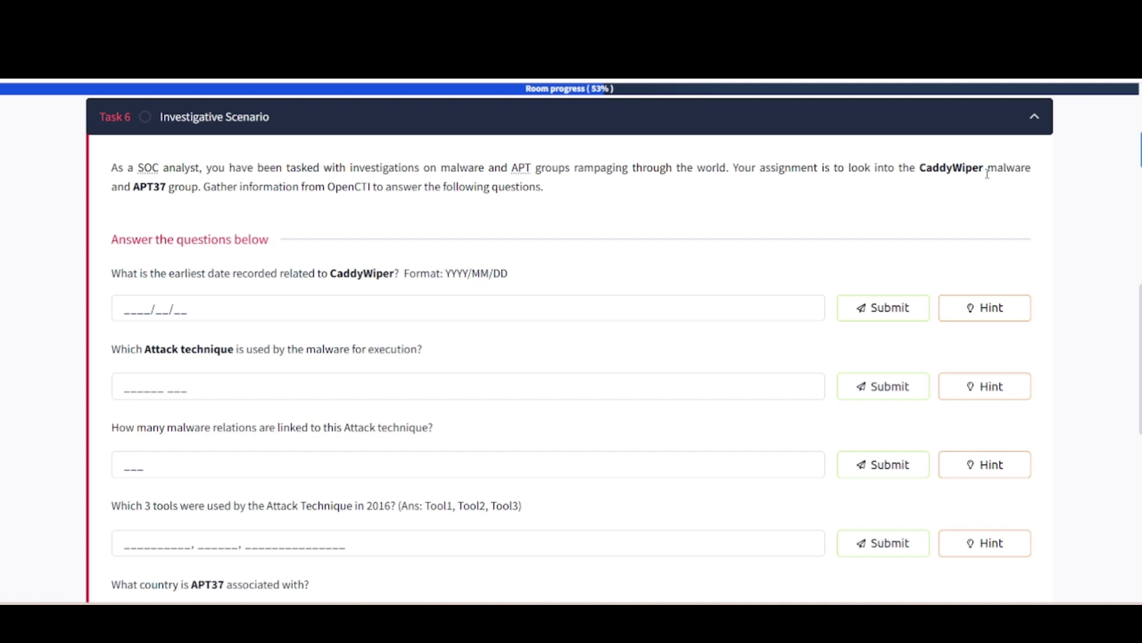
{"action": "left_click_drag", "start_coordinate": [988, 173], "coordinate": [921, 177]}
{"action": "key", "text": "ctrl+c"}
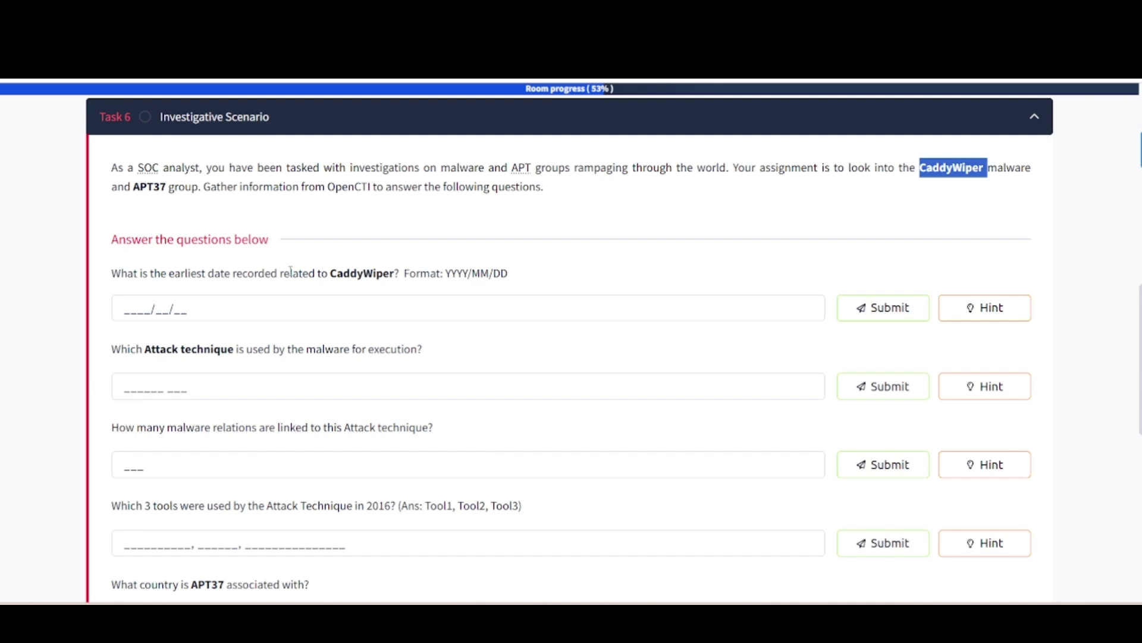
{"action": "scroll", "coordinate": [291, 272], "scroll_direction": "down", "scroll_amount": 2}
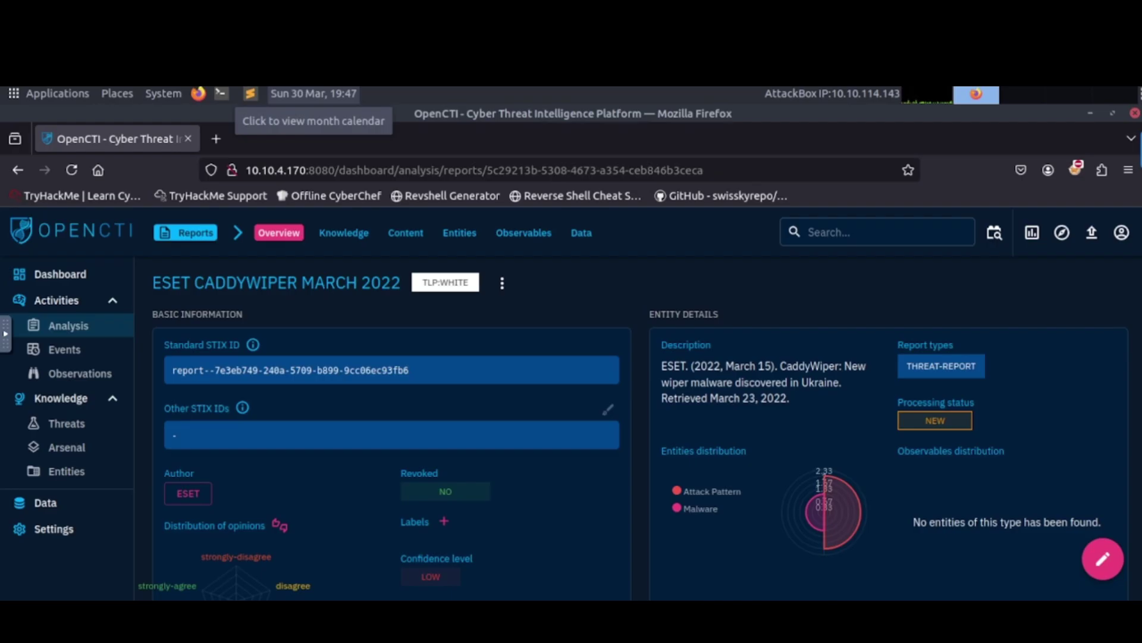
Search OpenCTI for CaddyWiper and open the ESET CaddyWiper March 2022 report.
{"action": "left_click", "coordinate": [845, 233]}
{"action": "key", "text": "ctrl+v"}
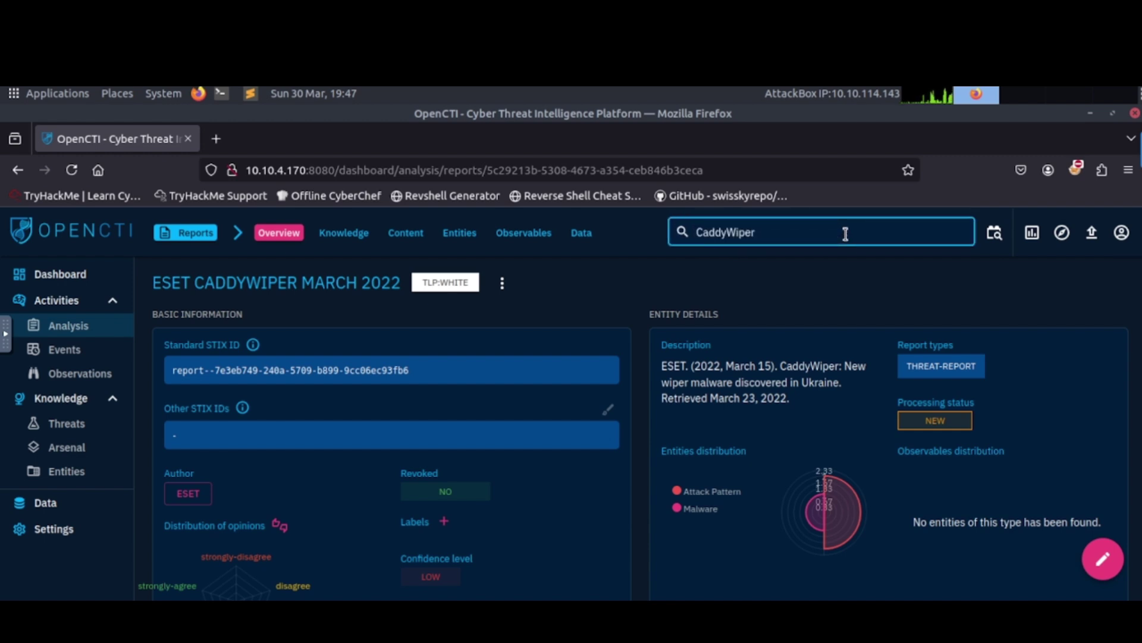
{"action": "key", "text": "Return"}
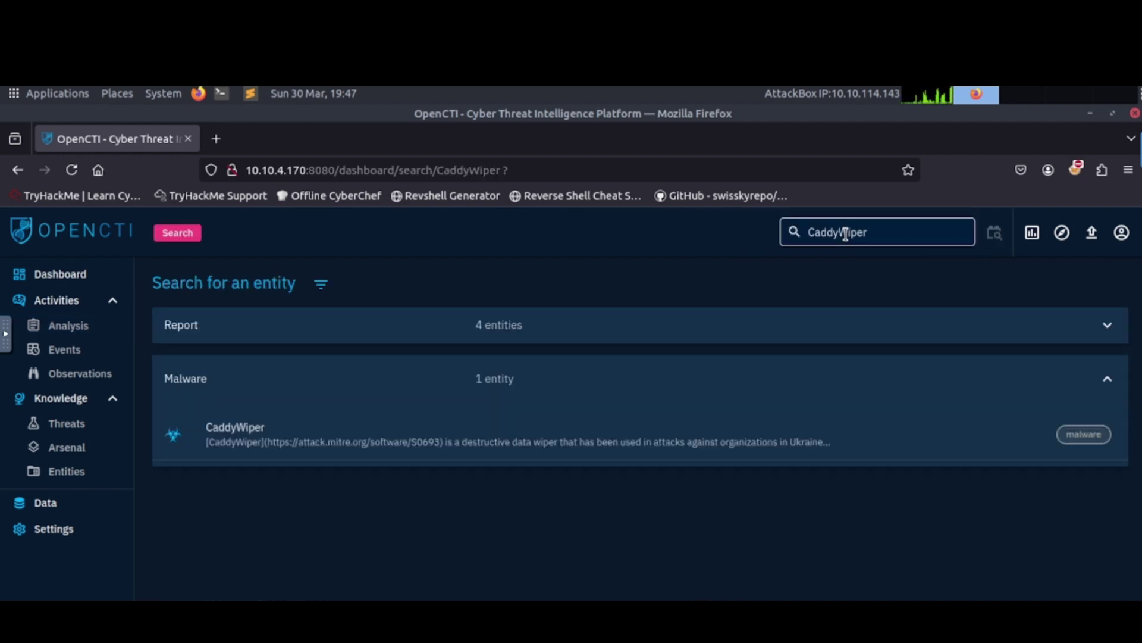
{"action": "left_click", "coordinate": [481, 333]}
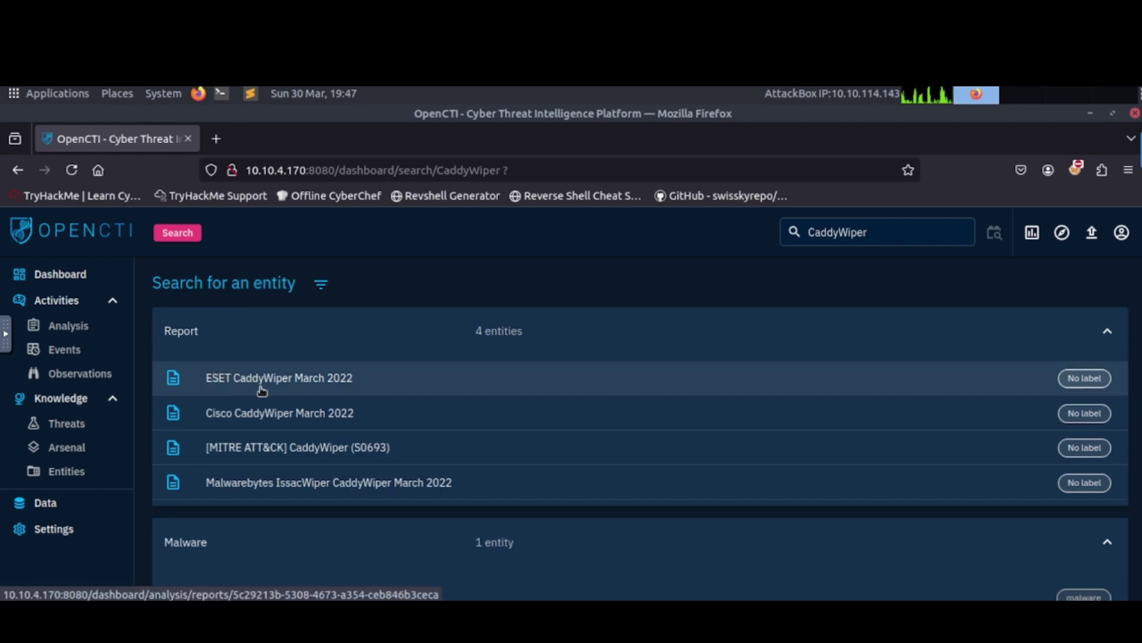
{"action": "left_click", "coordinate": [348, 384]}
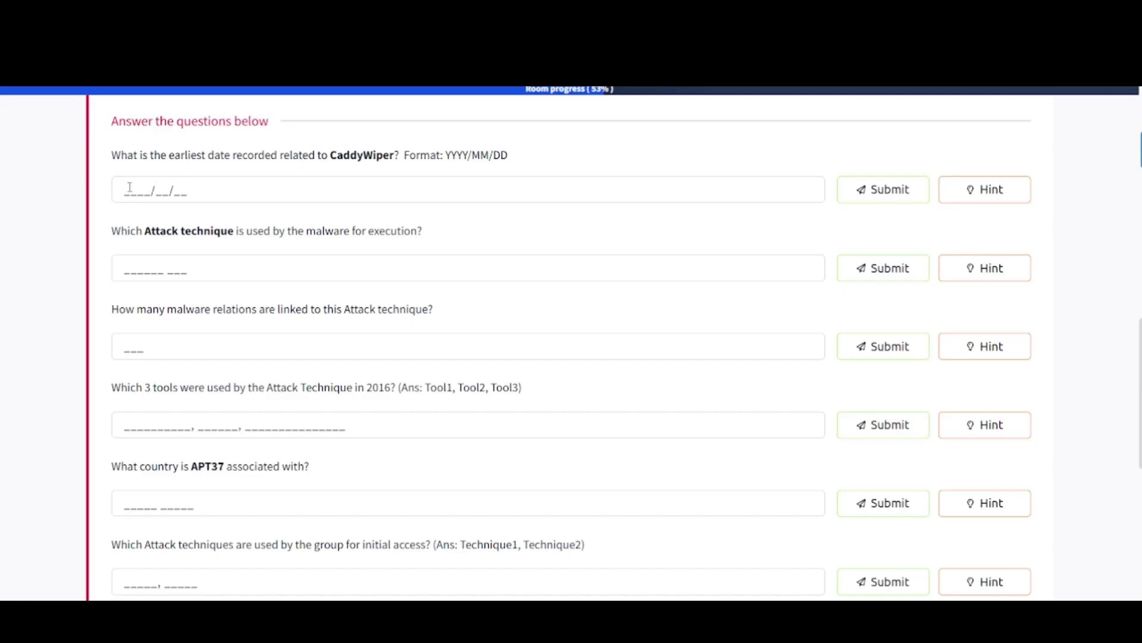
In the TryHackMe room, submit "2022/03/15" as the earliest date recorded for CaddyWiper.
{"action": "left_click", "coordinate": [126, 188]}
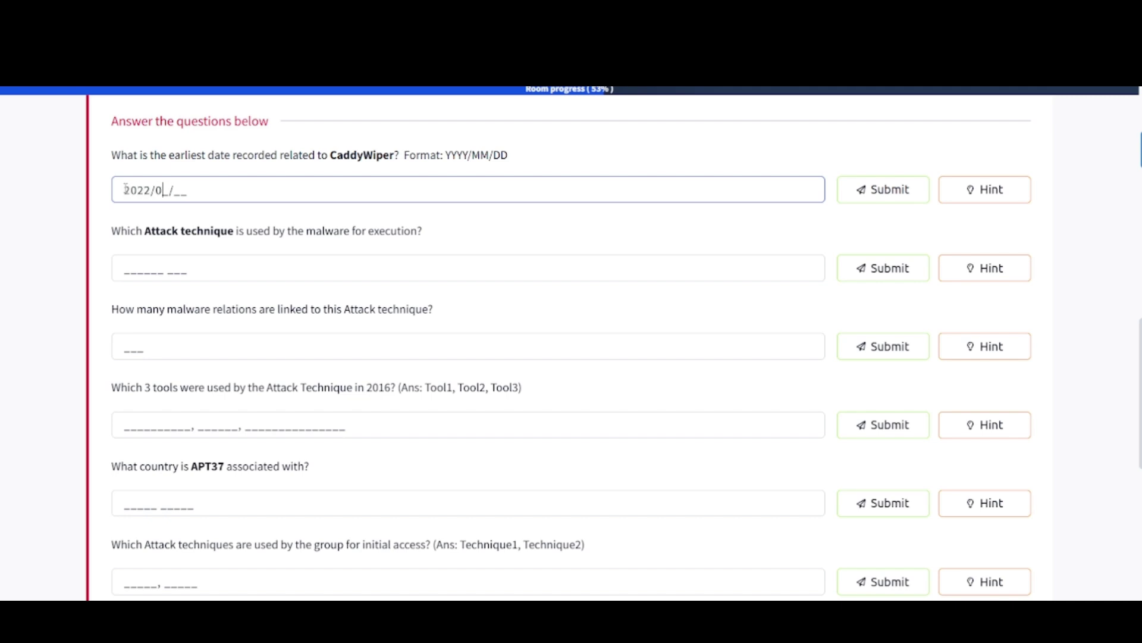
{"action": "type", "text": "2022/0"}
{"action": "key", "text": "Return"}
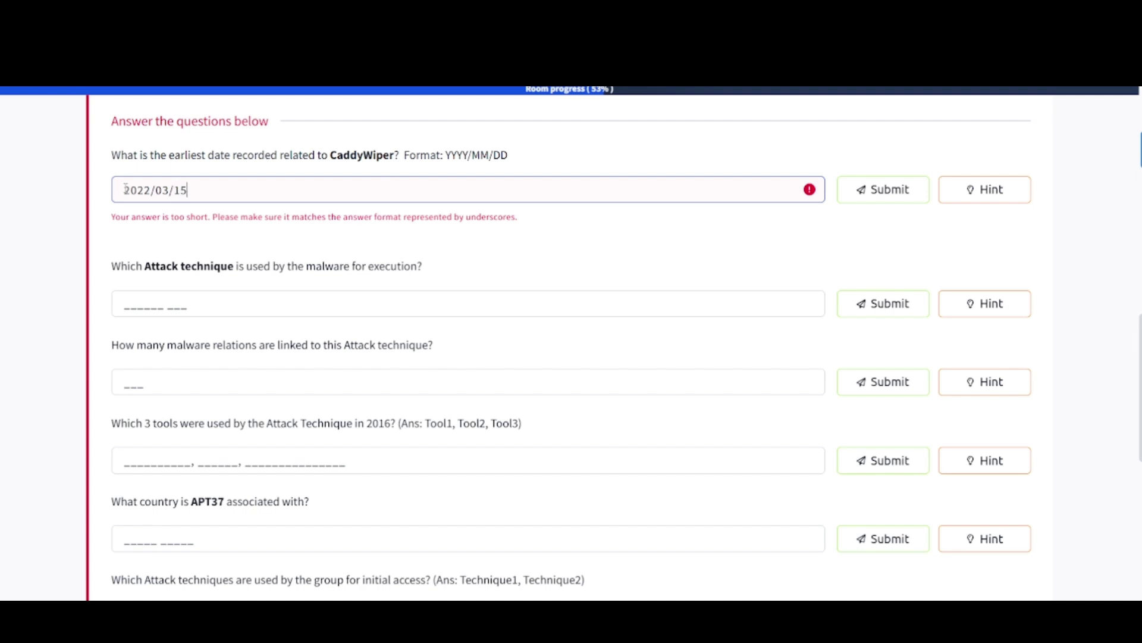
{"action": "key", "text": "Return"}
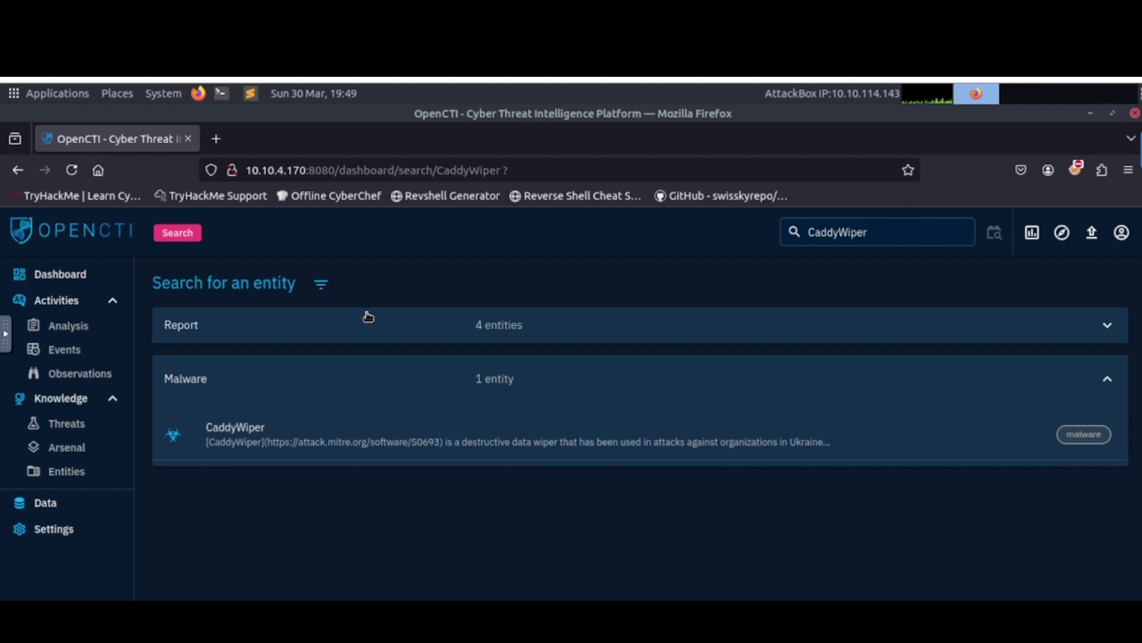
Open the CaddyWiper malware entry in OpenCTI and show the attack patterns from its knowledge.
{"action": "left_click", "coordinate": [234, 443]}
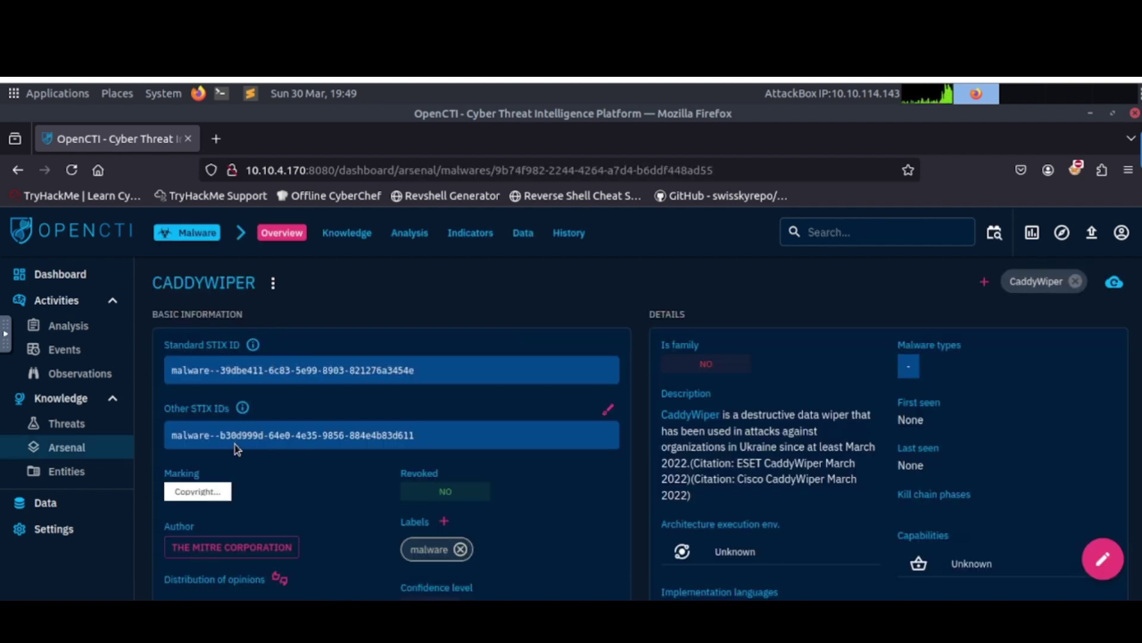
{"action": "left_click", "coordinate": [342, 234]}
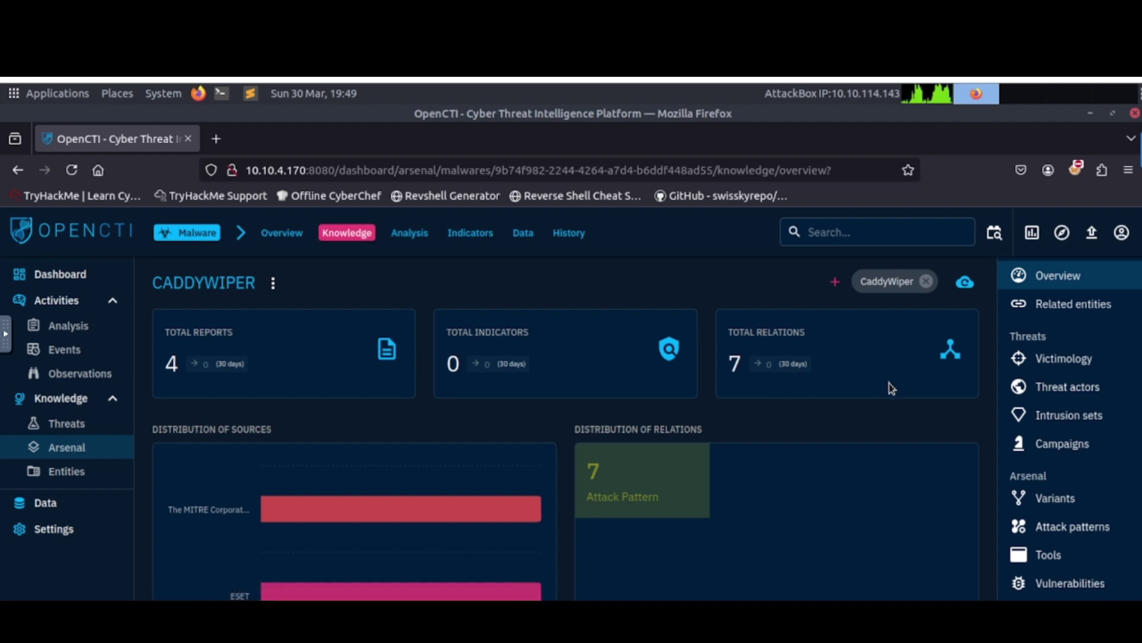
{"action": "scroll", "coordinate": [1064, 389], "scroll_direction": "down", "scroll_amount": 1}
{"action": "scroll", "coordinate": [1065, 393], "scroll_direction": "down", "scroll_amount": 3}
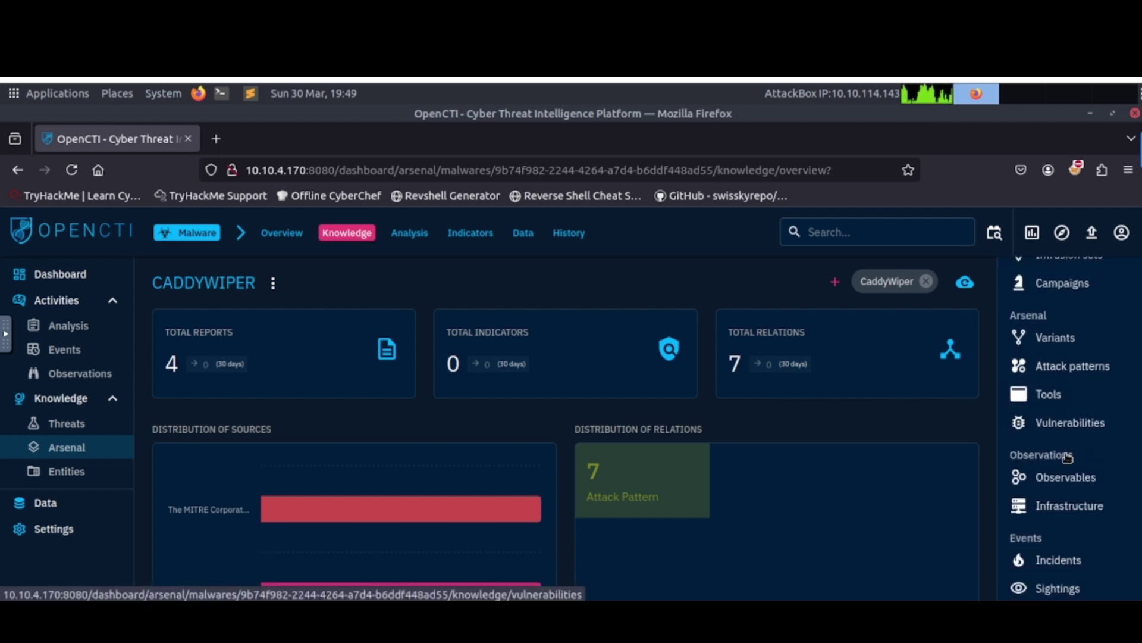
{"action": "left_click", "coordinate": [1061, 368]}
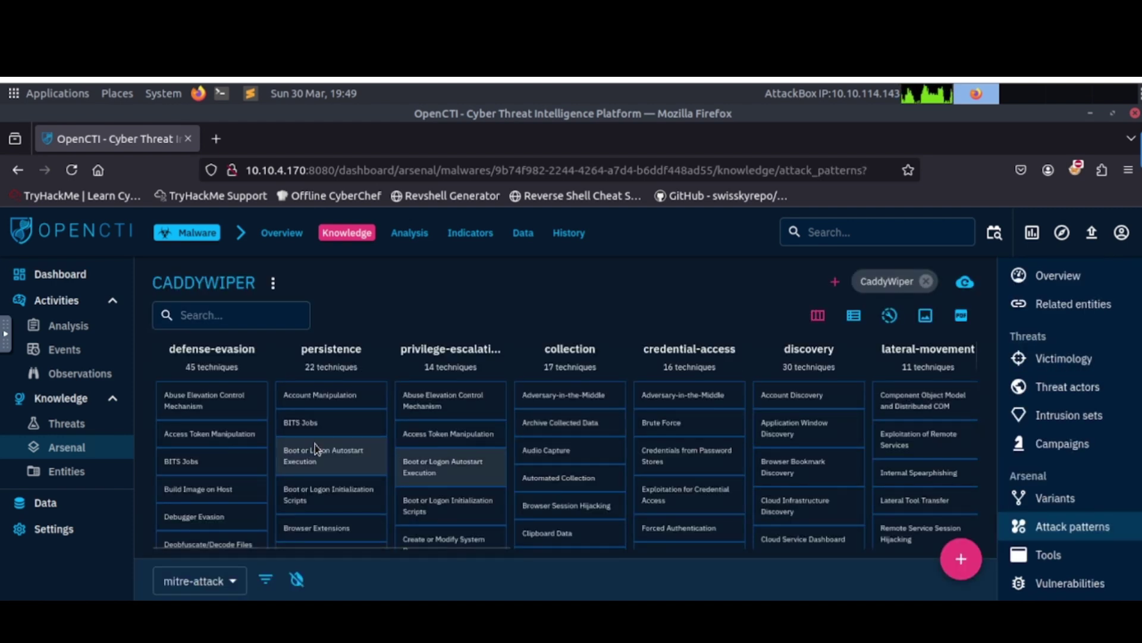
Examine CaddyWiper's attack pattern matrix for the technique highlighted under execution.
{"action": "scroll", "coordinate": [324, 462], "scroll_direction": "down", "scroll_amount": 1}
{"action": "scroll", "coordinate": [409, 440], "scroll_direction": "right", "scroll_amount": 5}
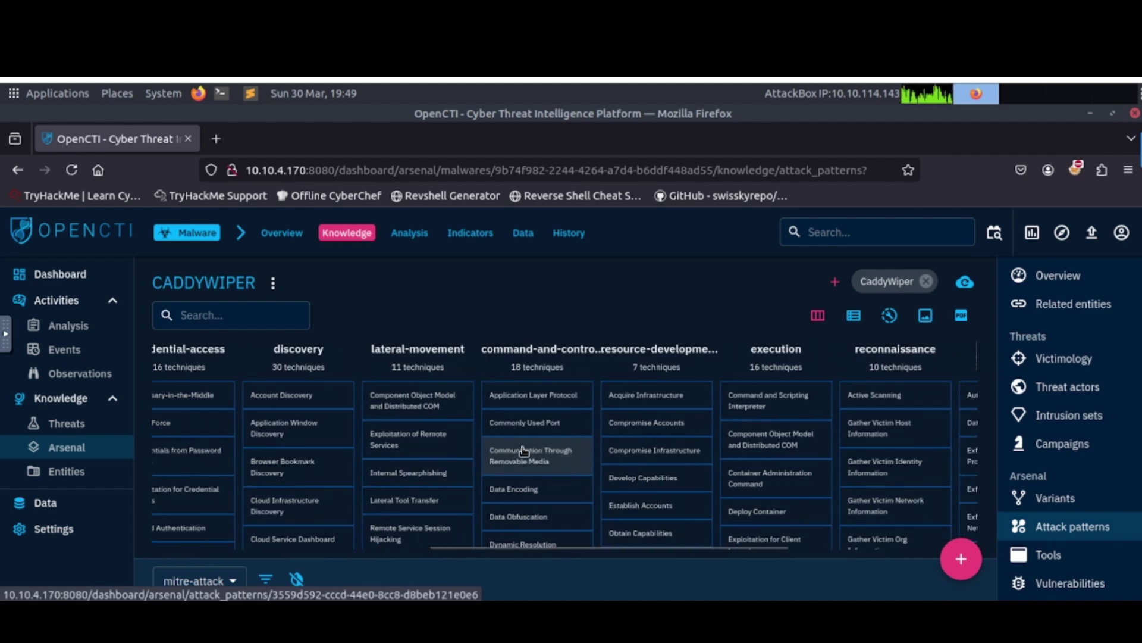
{"action": "scroll", "coordinate": [523, 450], "scroll_direction": "down", "scroll_amount": 5}
{"action": "scroll", "coordinate": [524, 451], "scroll_direction": "down", "scroll_amount": 3}
{"action": "scroll", "coordinate": [524, 451], "scroll_direction": "up", "scroll_amount": 4}
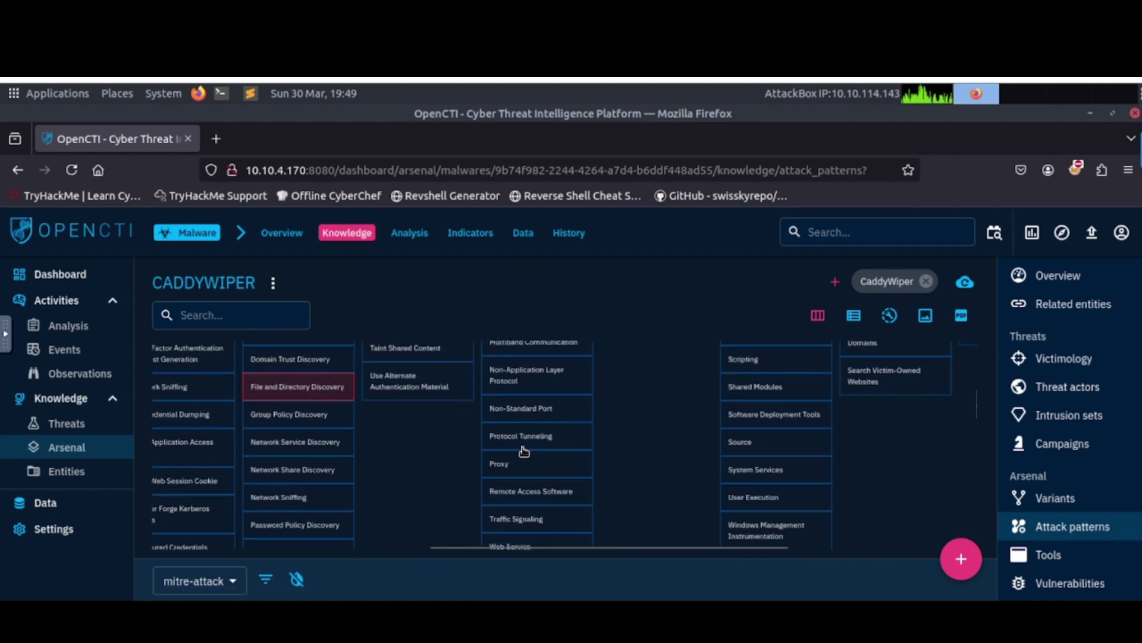
{"action": "scroll", "coordinate": [524, 451], "scroll_direction": "up", "scroll_amount": 3}
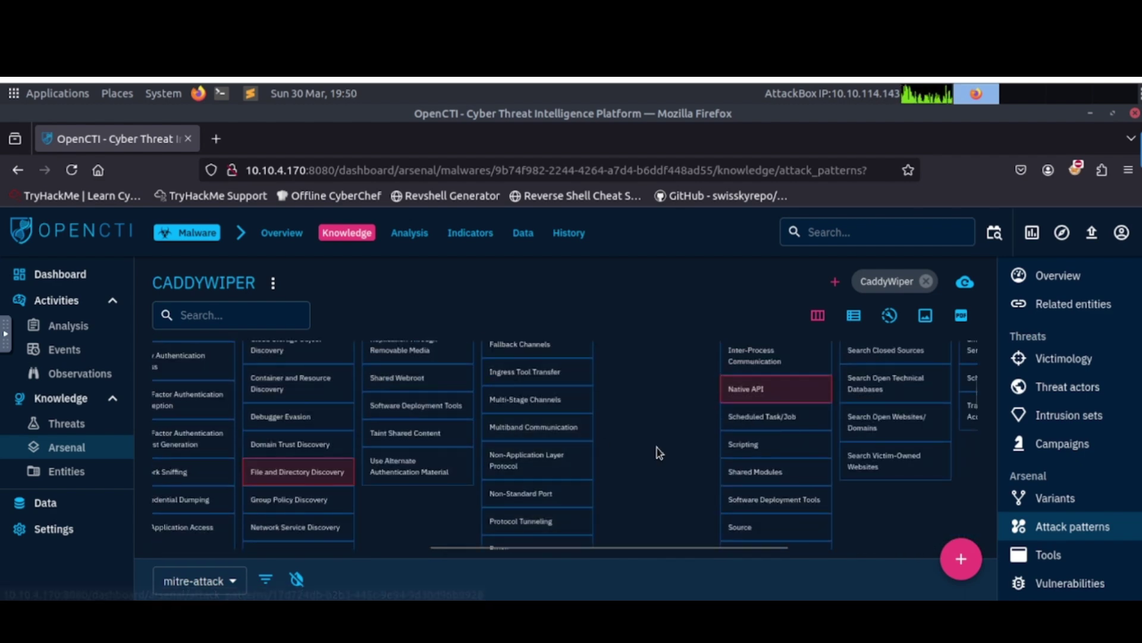
{"action": "scroll", "coordinate": [678, 423], "scroll_direction": "up", "scroll_amount": 6}
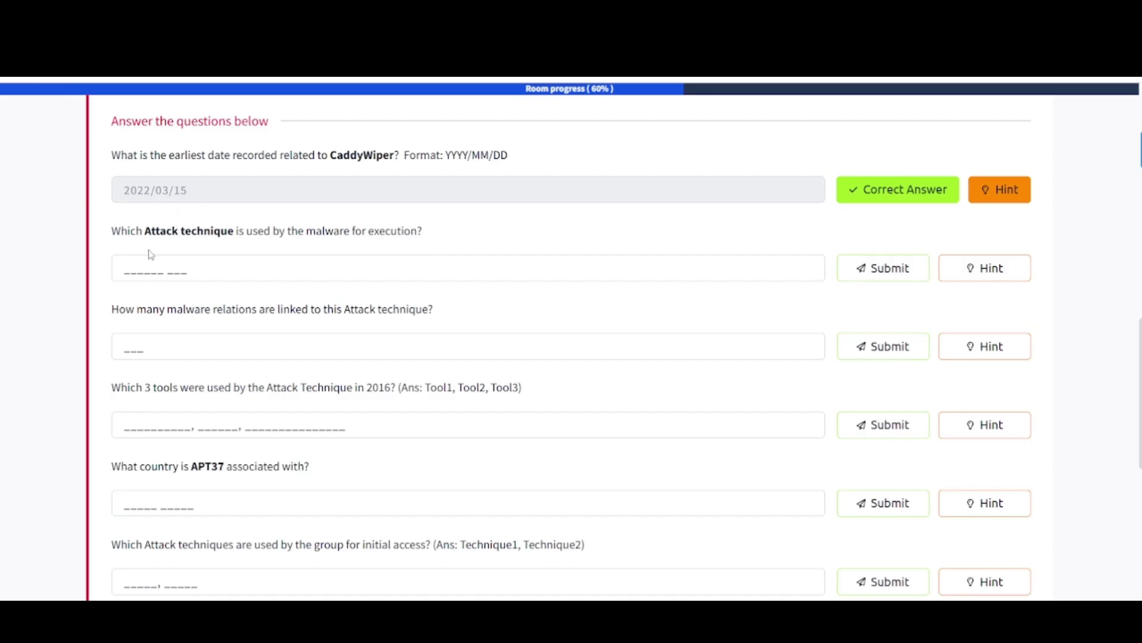
In the TryHackMe room, submit "native API" as the attack technique the malware uses for execution.
{"action": "left_click", "coordinate": [132, 264]}
{"action": "type", "text": "native API"}
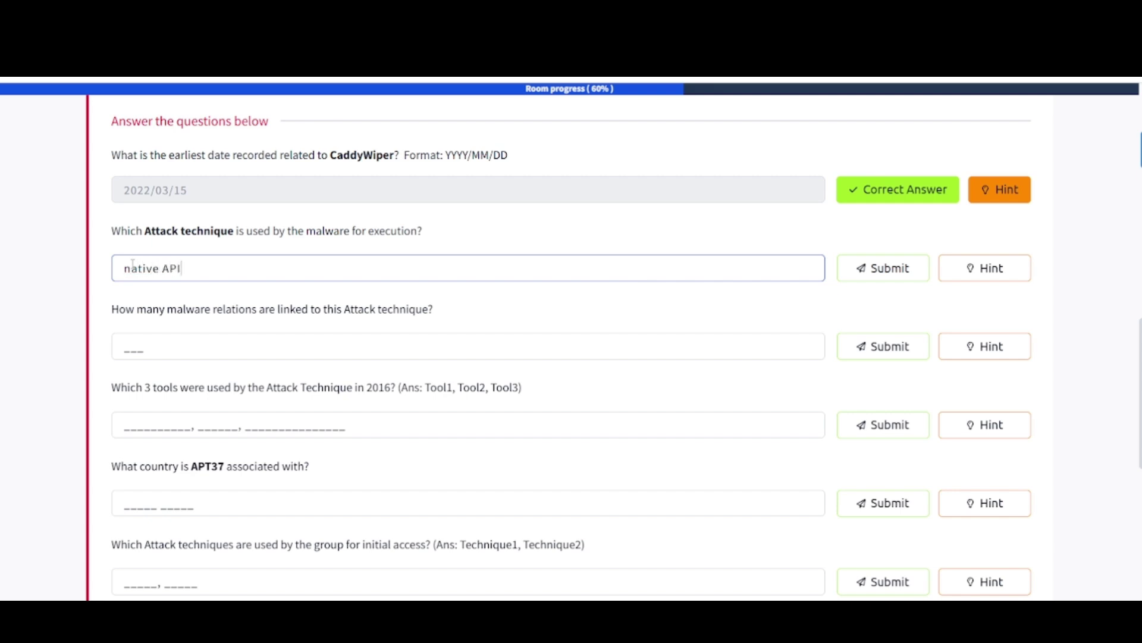
{"action": "key", "text": "Return"}
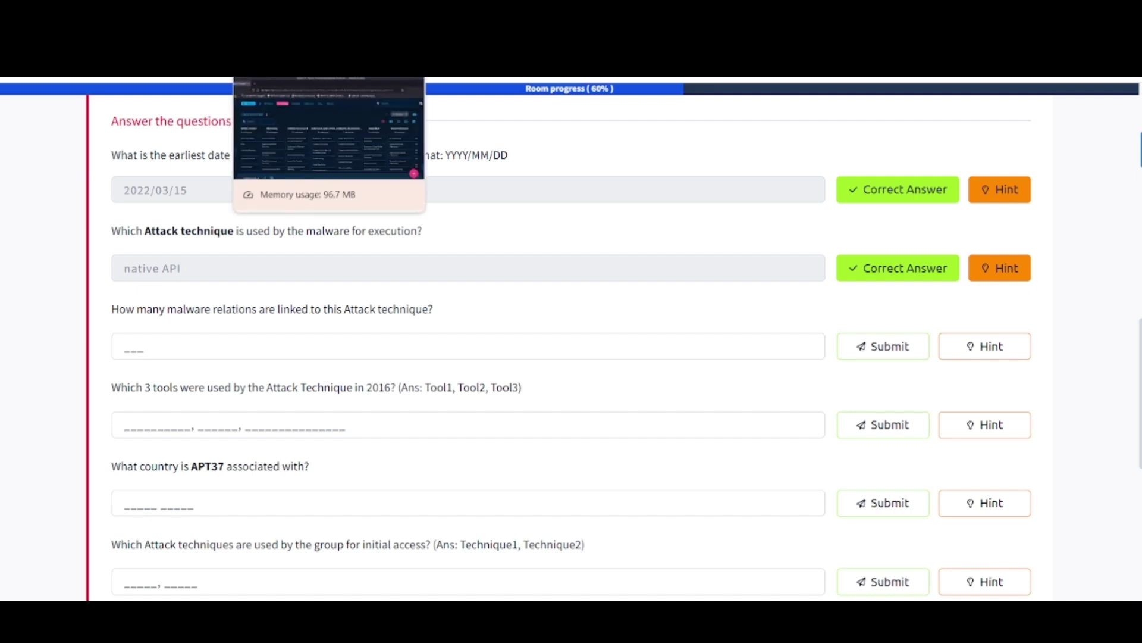
Return to OpenCTI and open the Native API technique from the execution column of CaddyWiper's attack pattern matrix.
{"action": "left_click", "coordinate": [274, 17]}
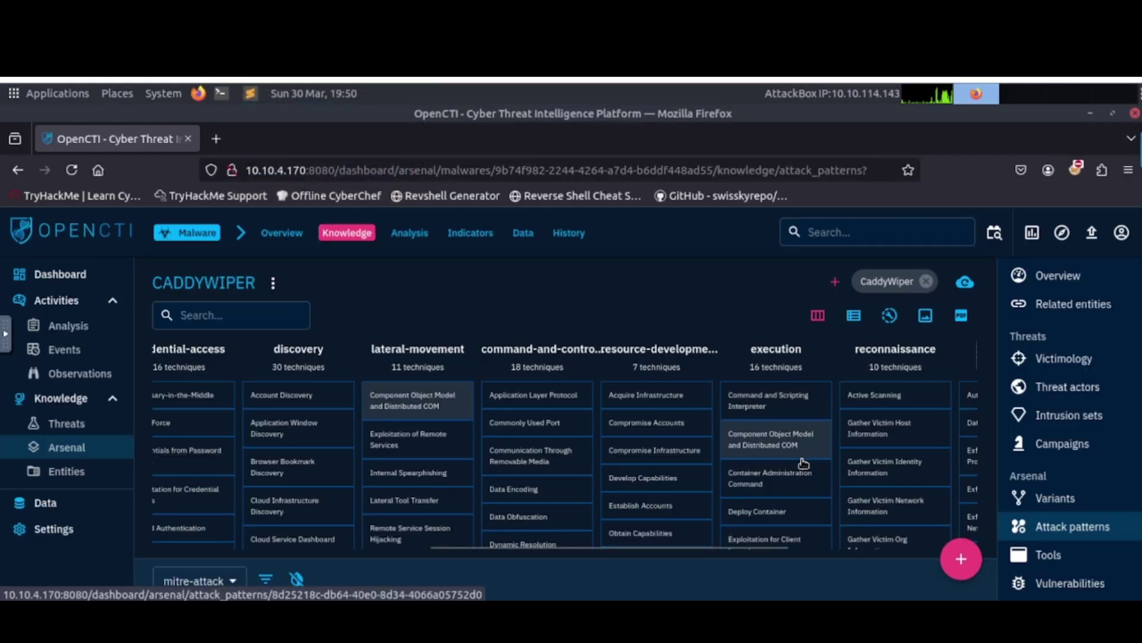
{"action": "scroll", "coordinate": [803, 463], "scroll_direction": "right", "scroll_amount": 1}
{"action": "scroll", "coordinate": [798, 461], "scroll_direction": "down", "scroll_amount": 5}
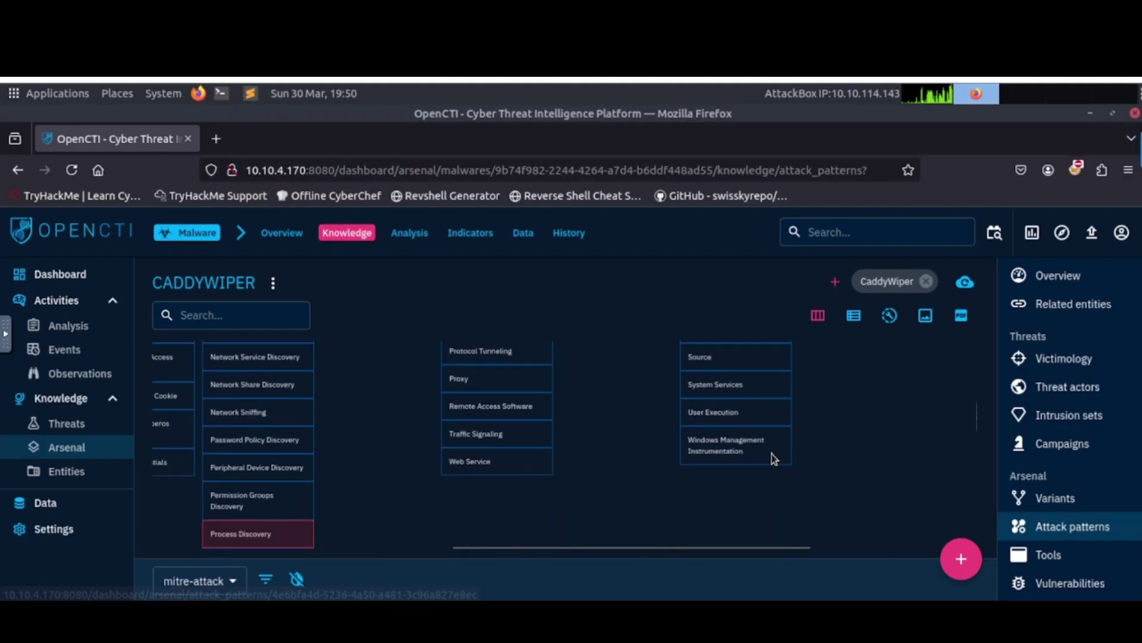
{"action": "scroll", "coordinate": [773, 458], "scroll_direction": "up", "scroll_amount": 5}
{"action": "left_click", "coordinate": [714, 392]}
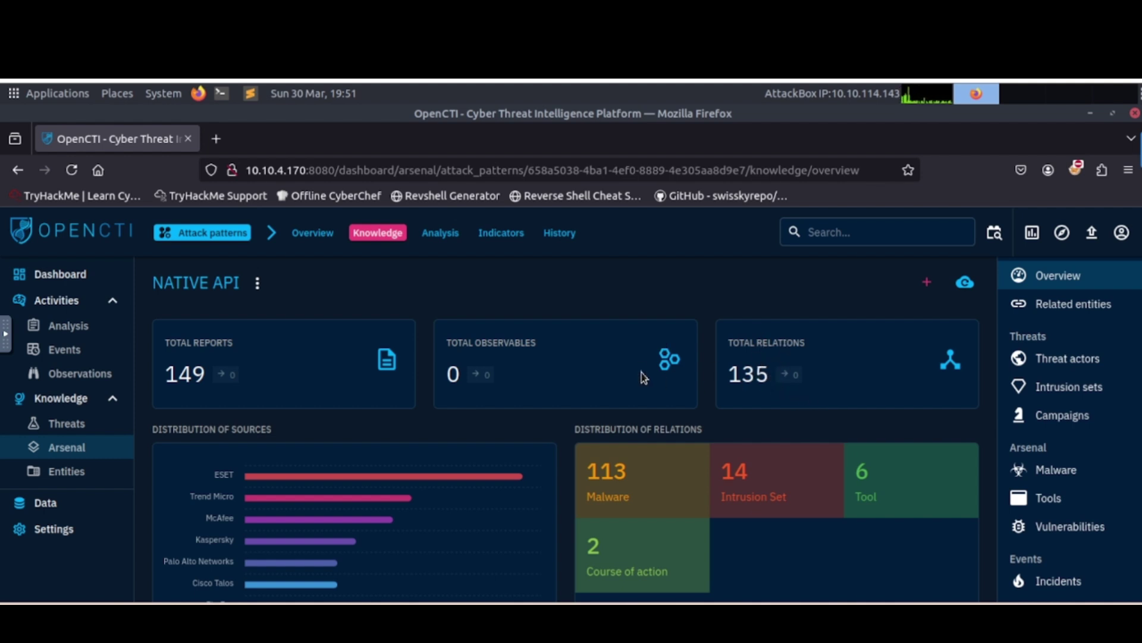
Check Native API's distribution of relations and submit "113" in the TryHackMe room as the number of malware relations.
{"action": "scroll", "coordinate": [643, 376], "scroll_direction": "down", "scroll_amount": 2}
{"action": "scroll", "coordinate": [738, 393], "scroll_direction": "up", "scroll_amount": 2}
{"action": "left_click_drag", "start_coordinate": [579, 429], "coordinate": [703, 429]}
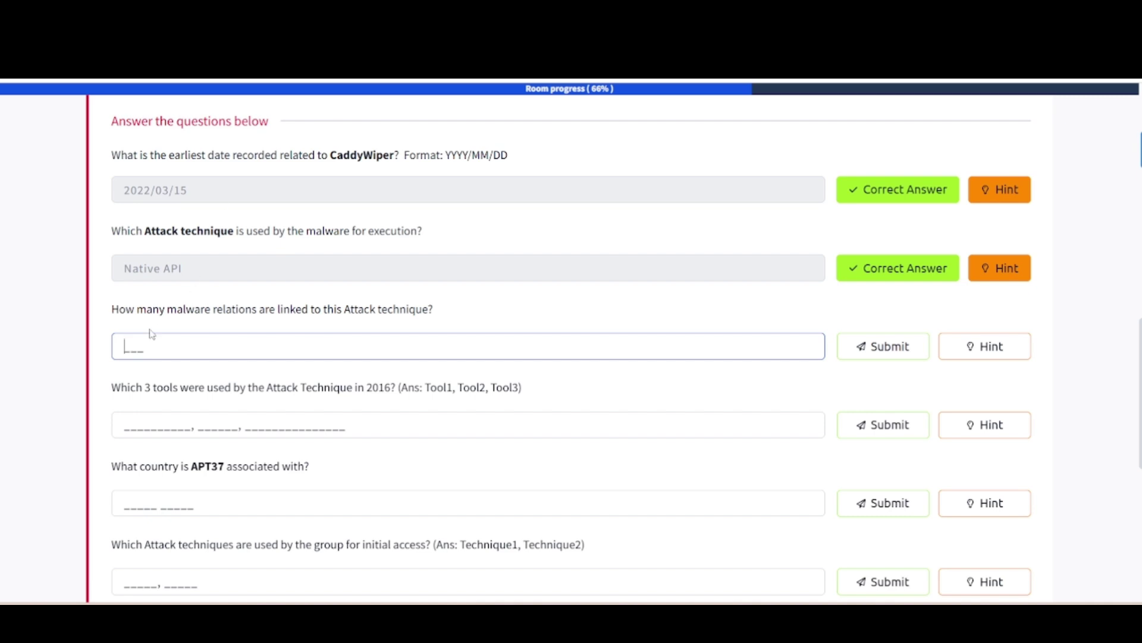
{"action": "key", "text": "Return"}
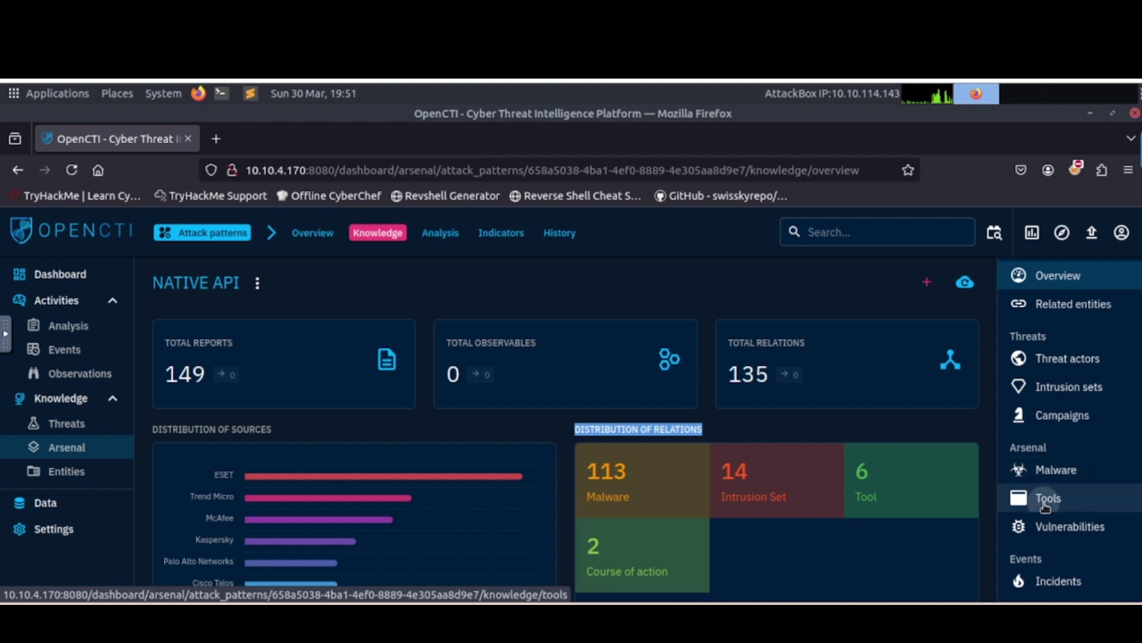
Sort Native API's tools in OpenCTI by start time, and submit "bloodhound, empire, shimratreporter" in TryHackMe as the 2016 tools.
{"action": "left_click", "coordinate": [1047, 501]}
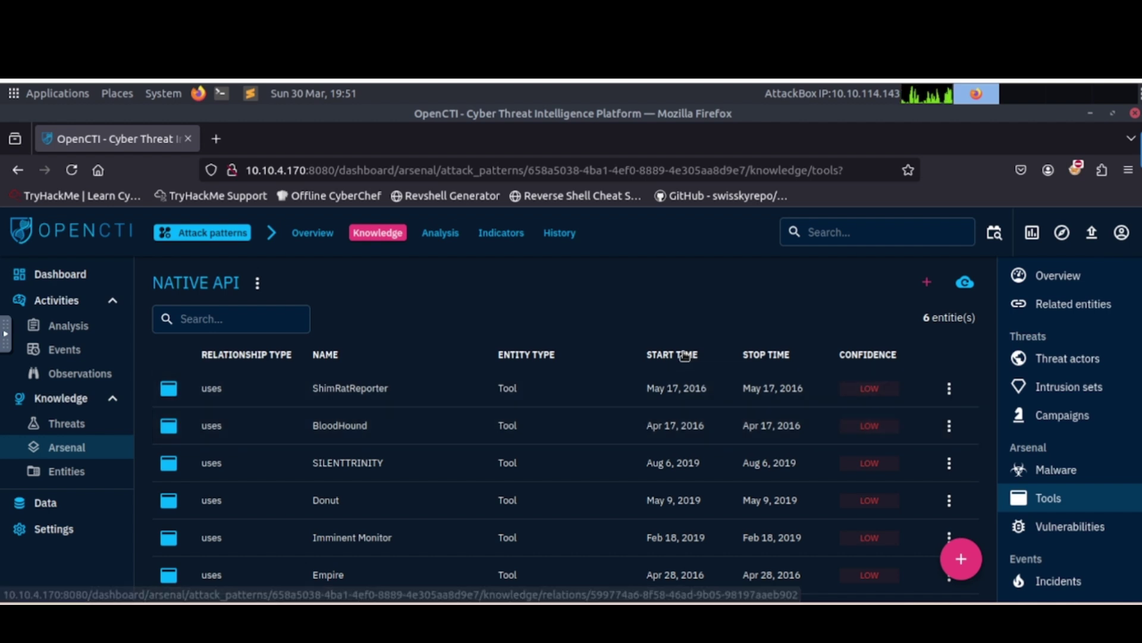
{"action": "left_click", "coordinate": [685, 355]}
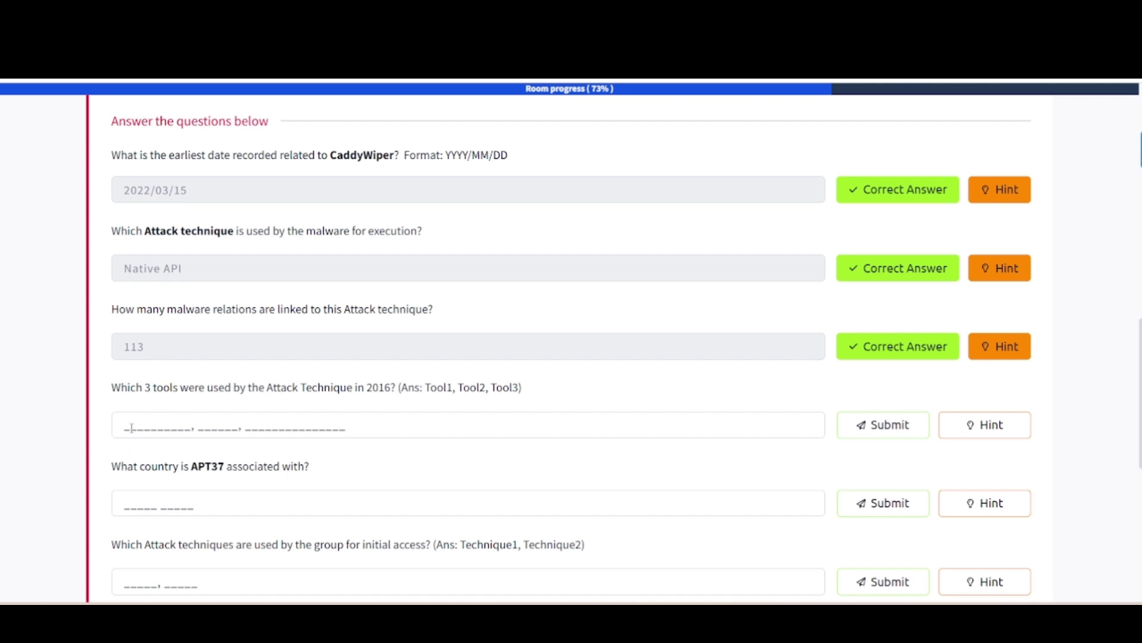
{"action": "left_click", "coordinate": [132, 427]}
{"action": "type", "text": "bi"}
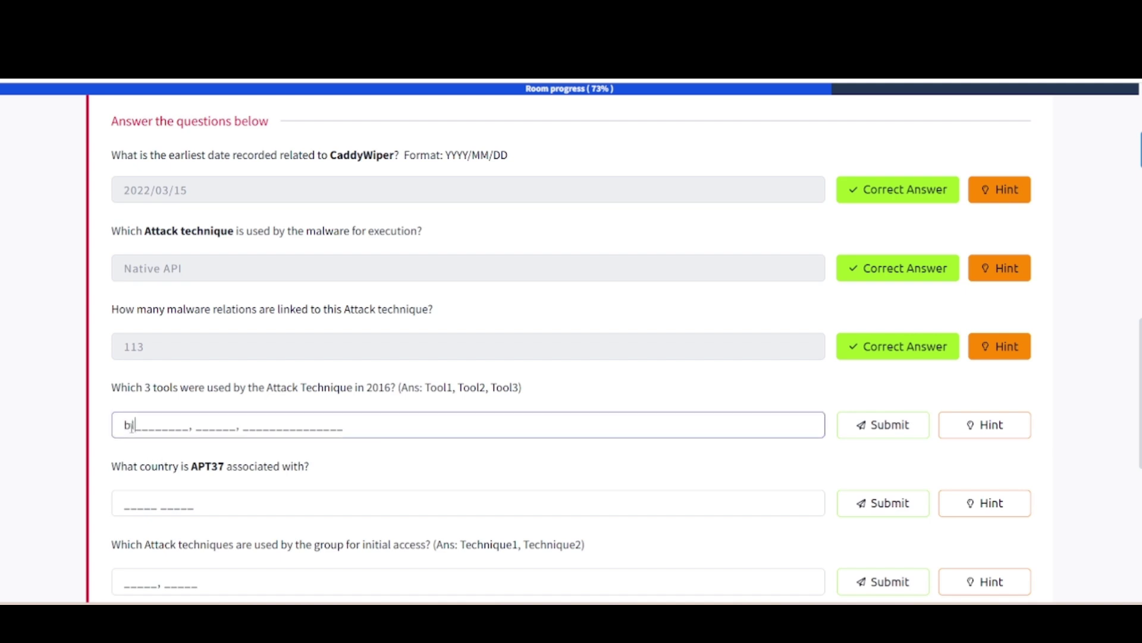
{"action": "type", "text": "loodhound, empire, shimratrepo"}
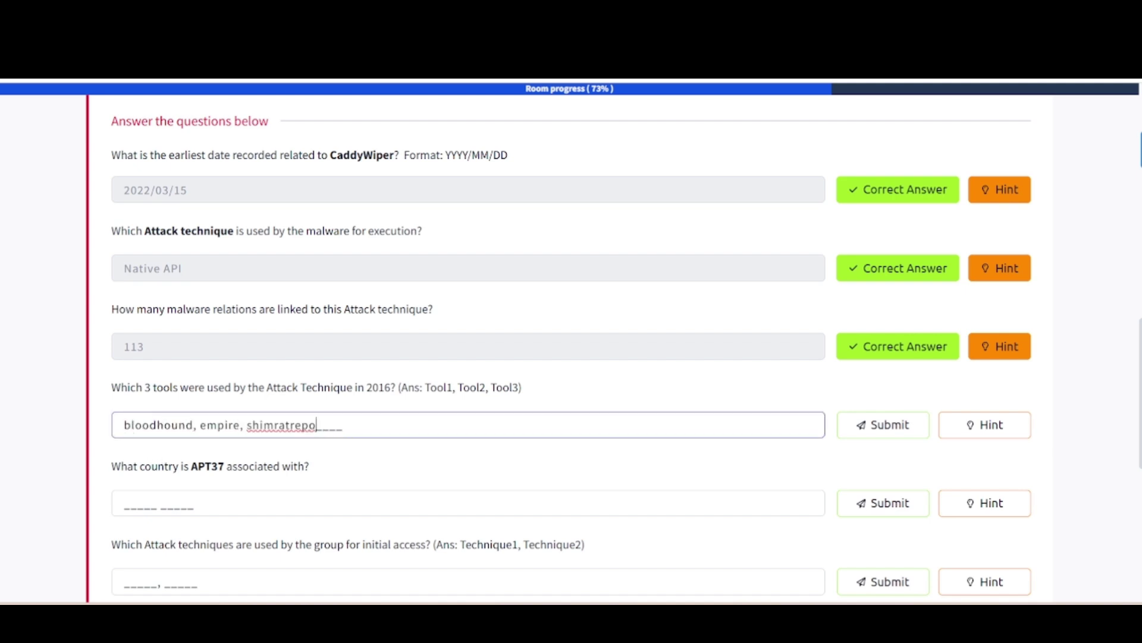
{"action": "type", "text": "rter"}
{"action": "key", "text": "Return"}
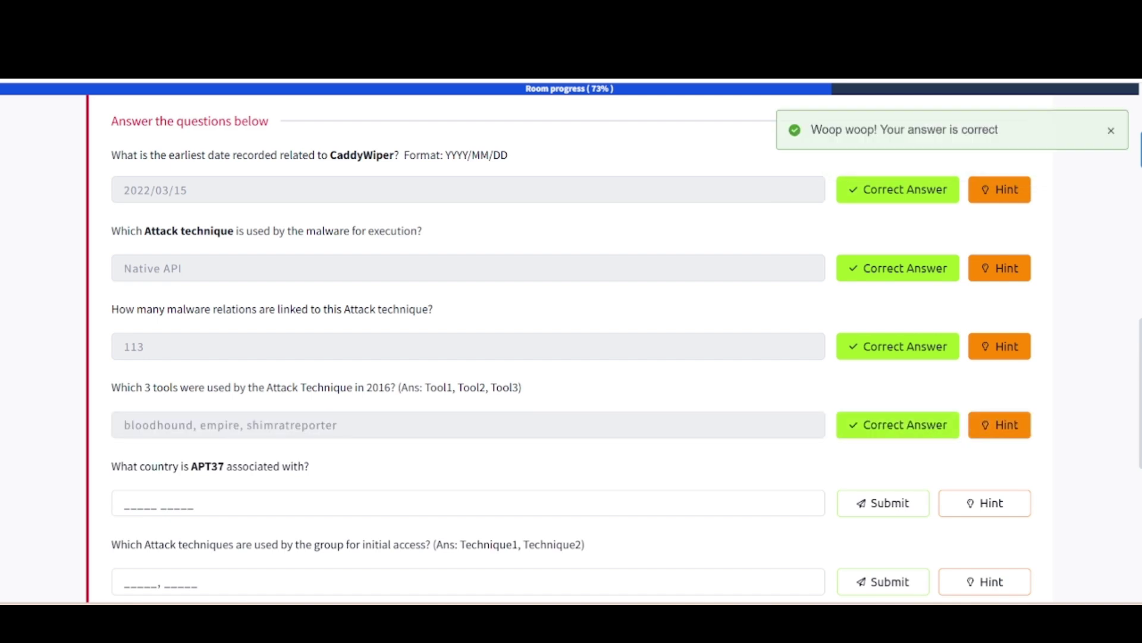
Copy APT37 from the country question, search OpenCTI for it and open the FireEye APT37 Feb 2018 report.
{"action": "scroll", "coordinate": [216, 418], "scroll_direction": "down", "scroll_amount": 2}
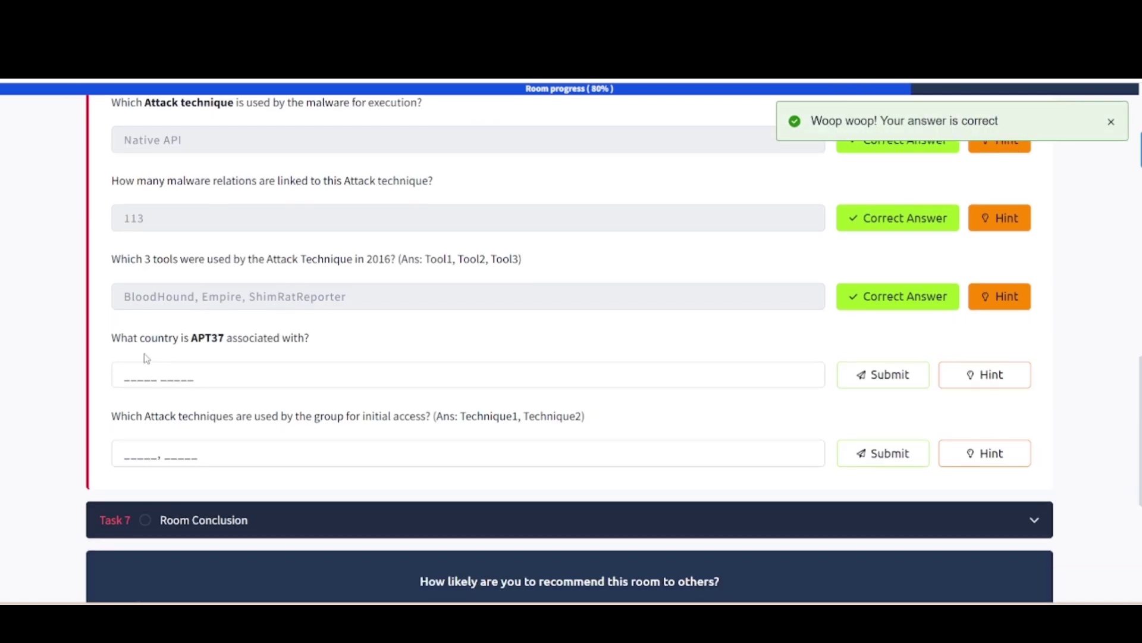
{"action": "left_click_drag", "start_coordinate": [192, 338], "coordinate": [225, 337]}
{"action": "key", "text": "ctrl+c"}
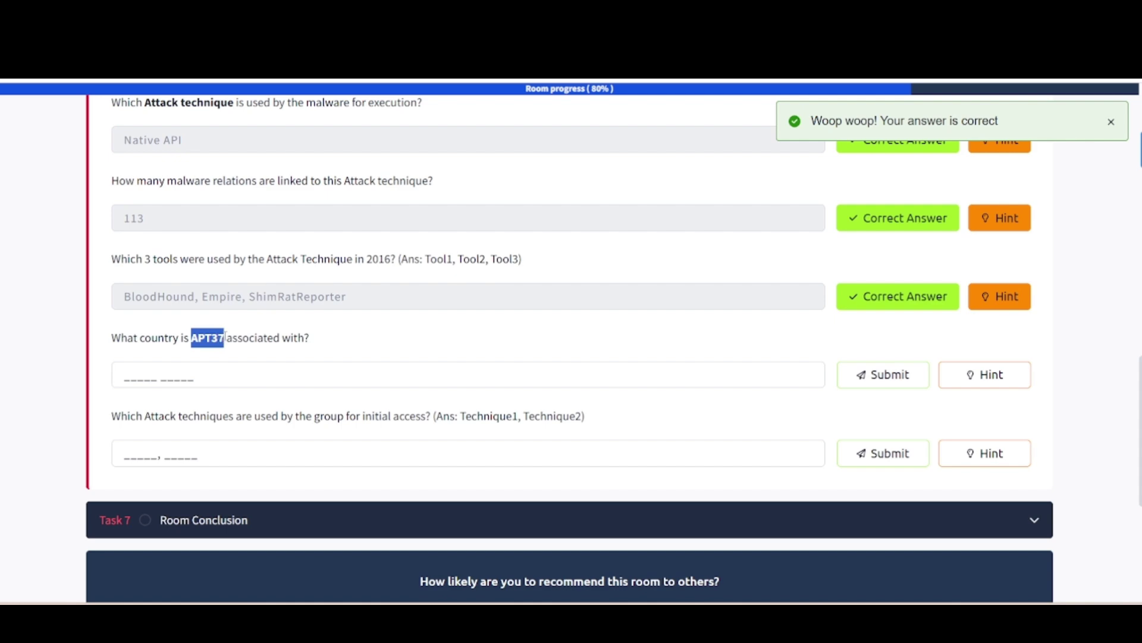
{"action": "key", "text": "alt+Tab"}
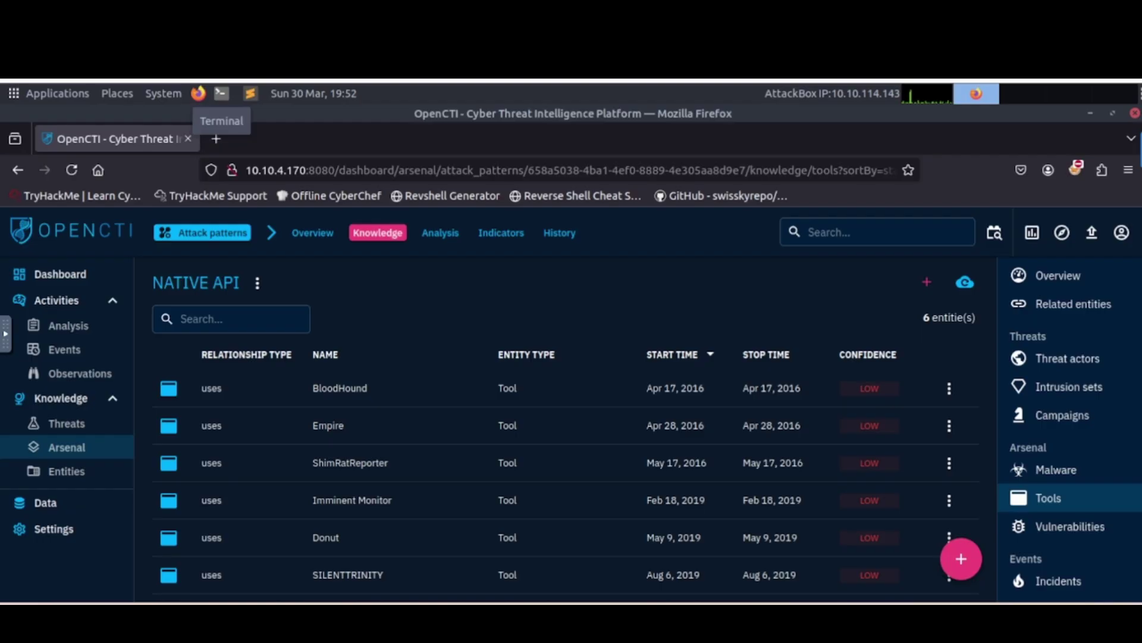
{"action": "left_click", "coordinate": [812, 233]}
{"action": "key", "text": "ctrl+v"}
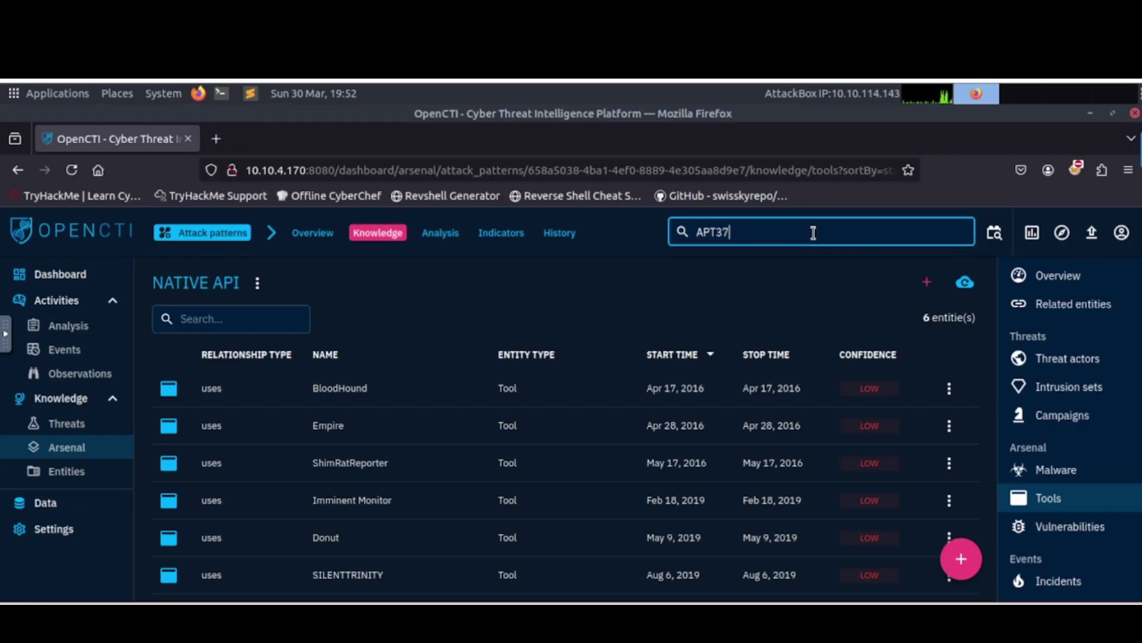
{"action": "key", "text": "Return"}
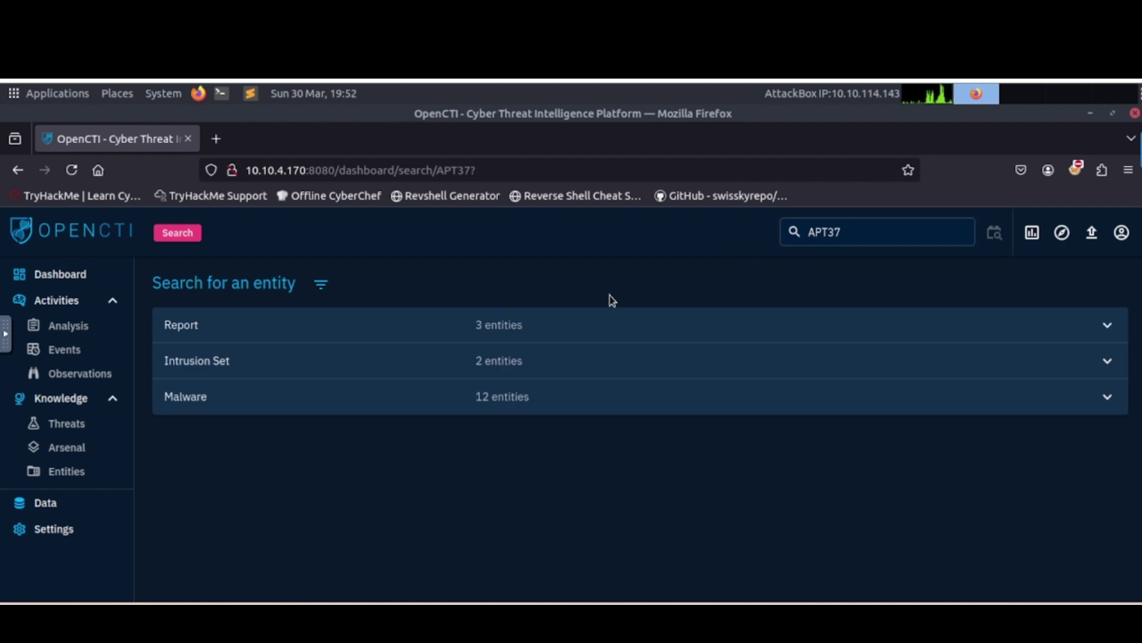
{"action": "left_click", "coordinate": [471, 323]}
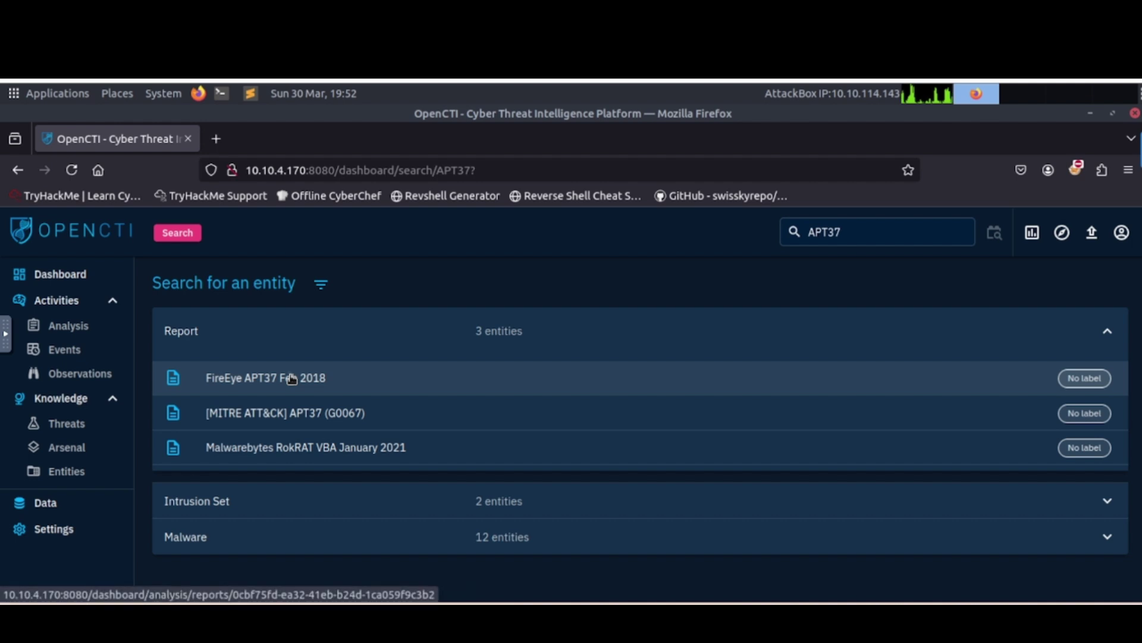
{"action": "left_click", "coordinate": [294, 383]}
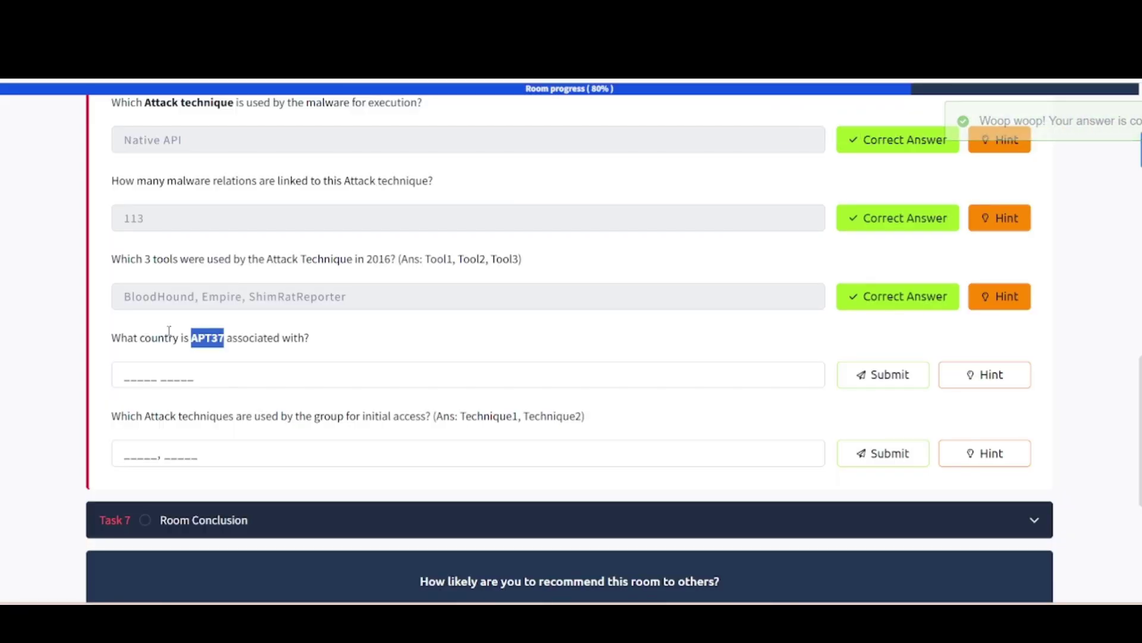
In the TryHackMe room, submit "north korea" as the country associated with APT37.
{"action": "left_click", "coordinate": [127, 372]}
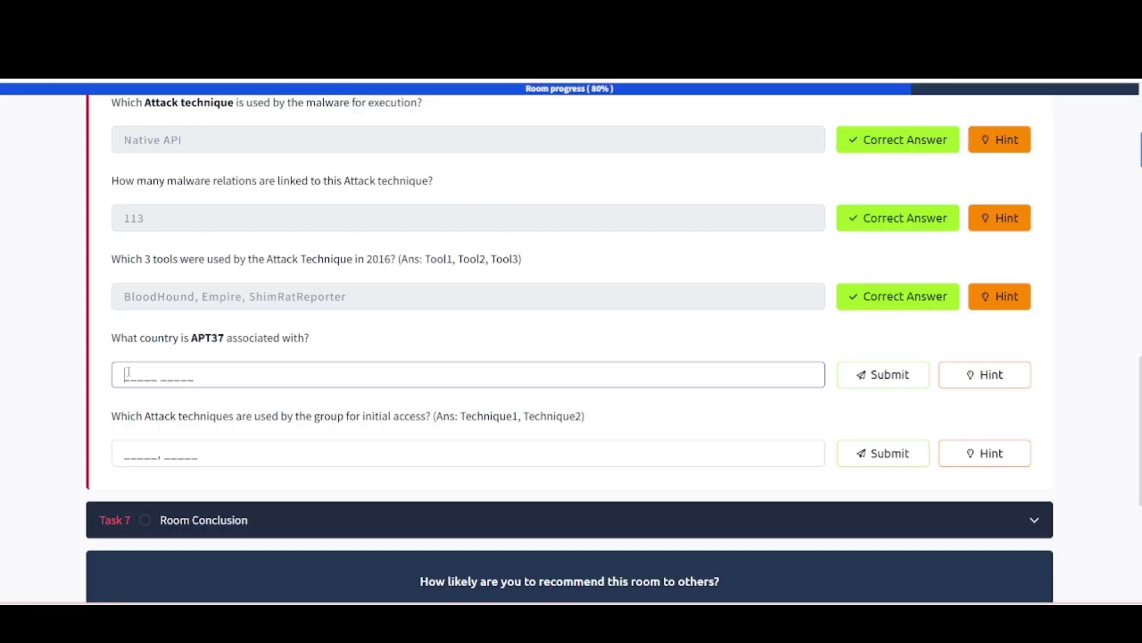
{"action": "type", "text": "north kpreaorea"}
{"action": "key", "text": "Return"}
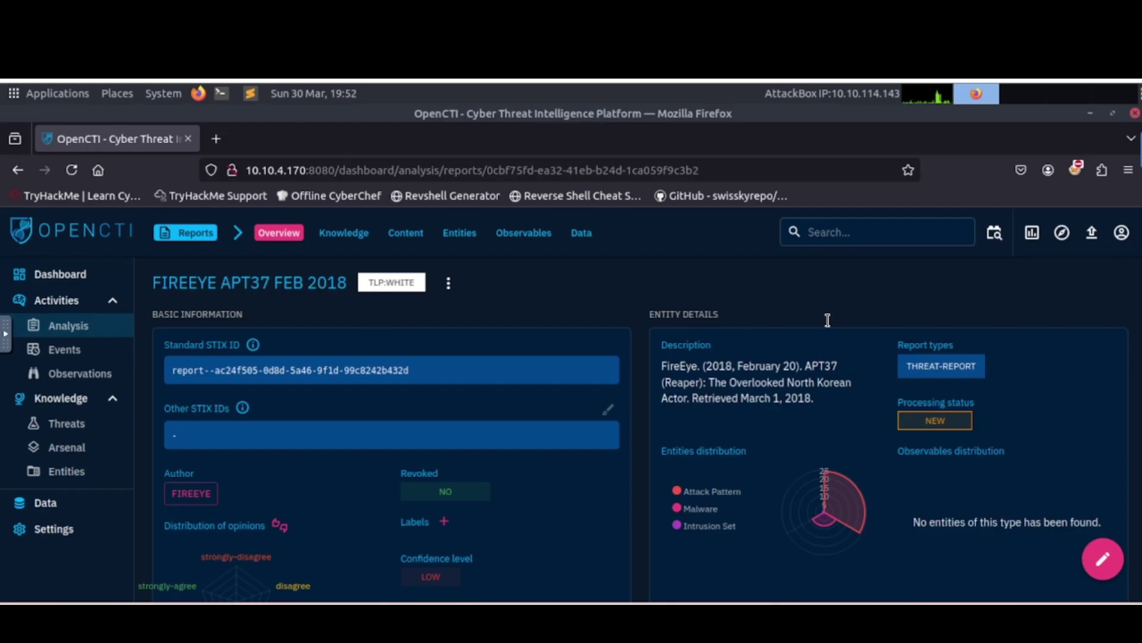
Search OpenCTI for APT37 and open the APT37 intrusion set.
{"action": "left_click", "coordinate": [827, 232]}
{"action": "type", "text": "APT37"}
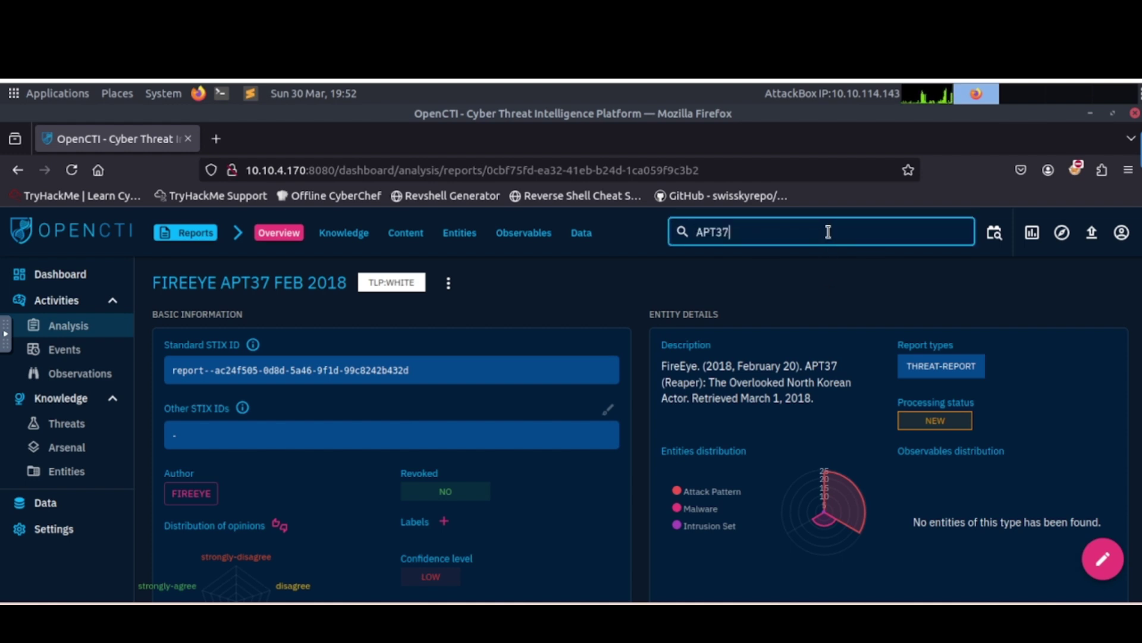
{"action": "key", "text": "Return"}
{"action": "left_click", "coordinate": [256, 369]}
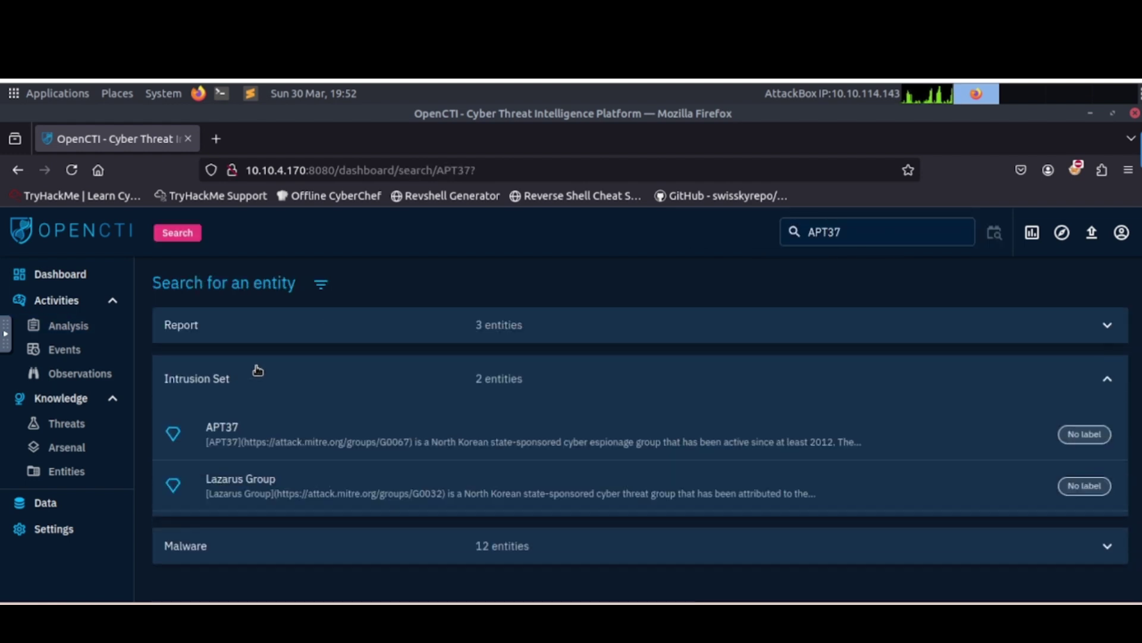
{"action": "left_click", "coordinate": [223, 433]}
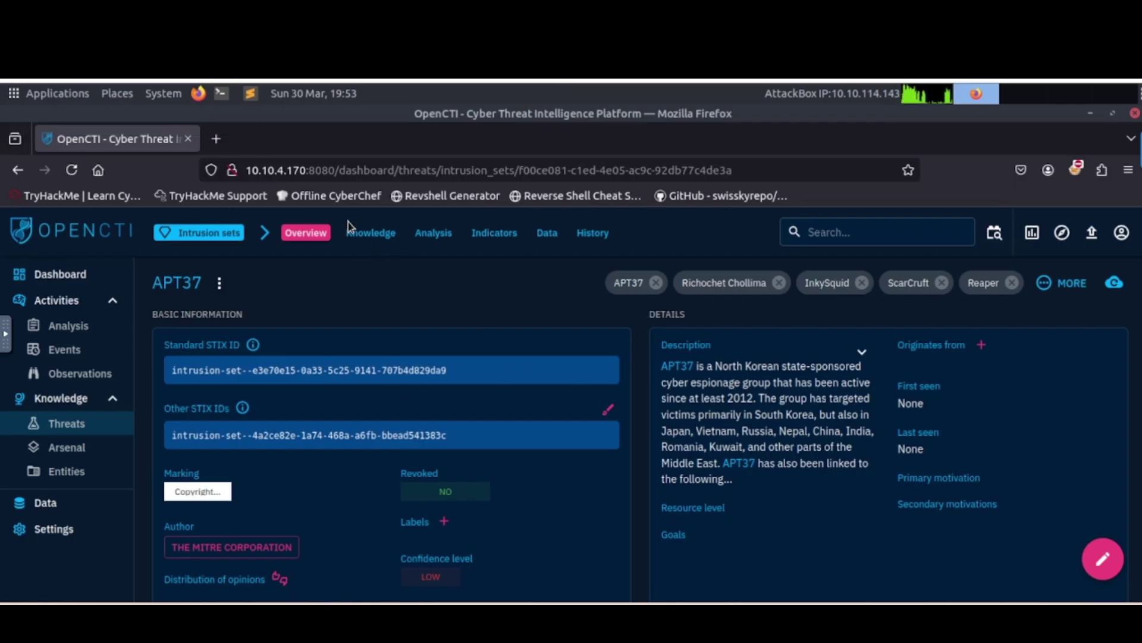
Open APT37's attack patterns matrix in its knowledge section and examine the highlighted initial-access techniques.
{"action": "left_click", "coordinate": [363, 233]}
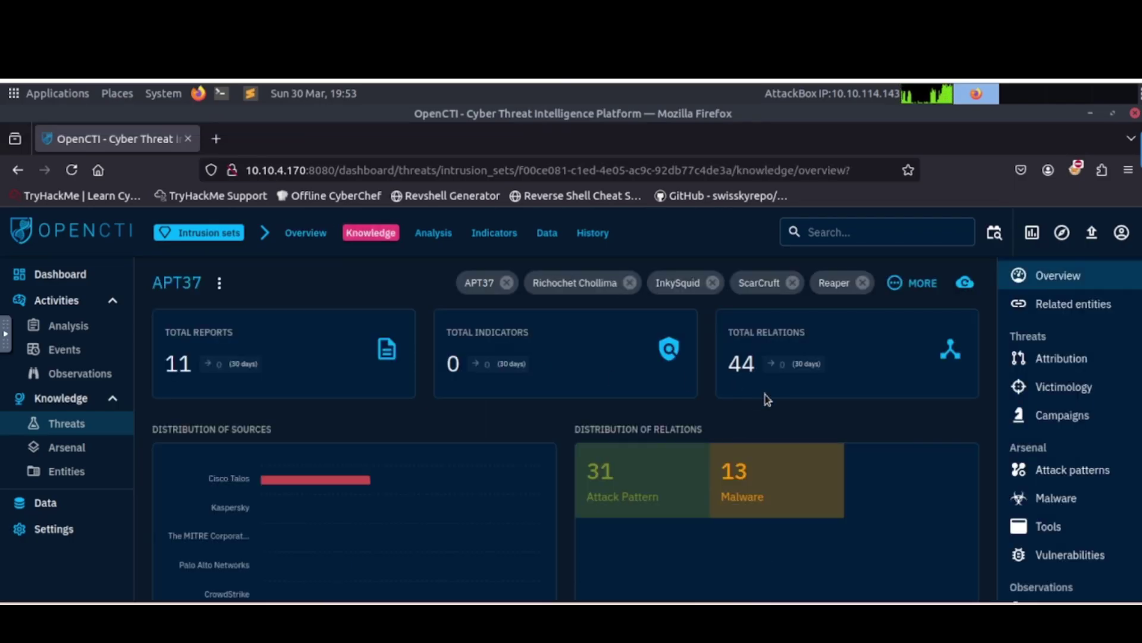
{"action": "scroll", "coordinate": [1053, 437], "scroll_direction": "down", "scroll_amount": 3}
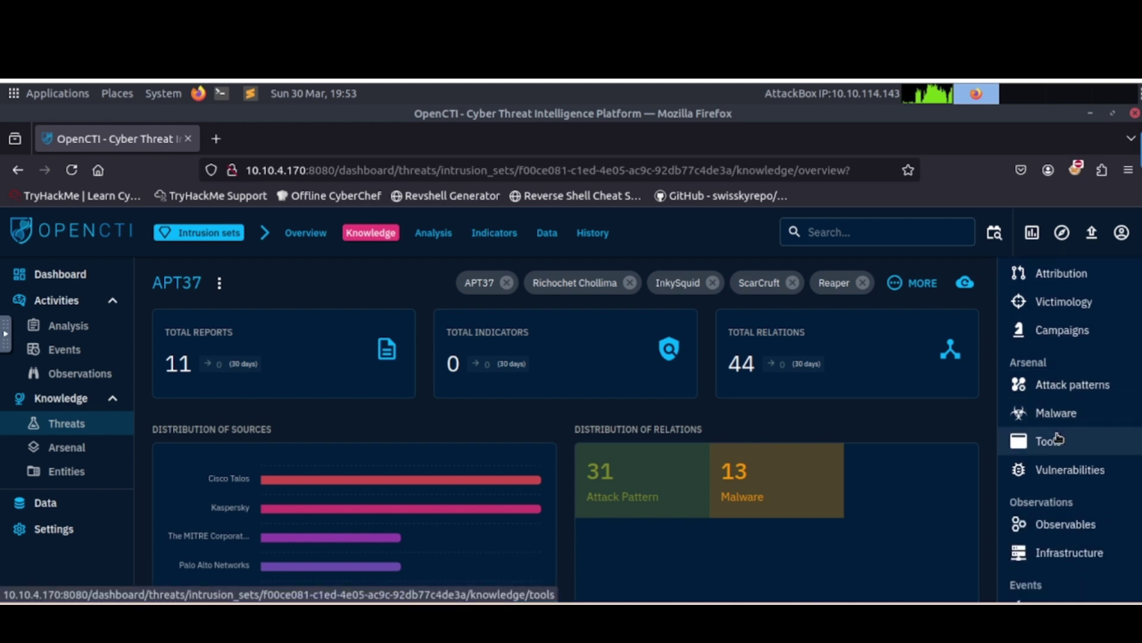
{"action": "scroll", "coordinate": [1062, 415], "scroll_direction": "up", "scroll_amount": 3}
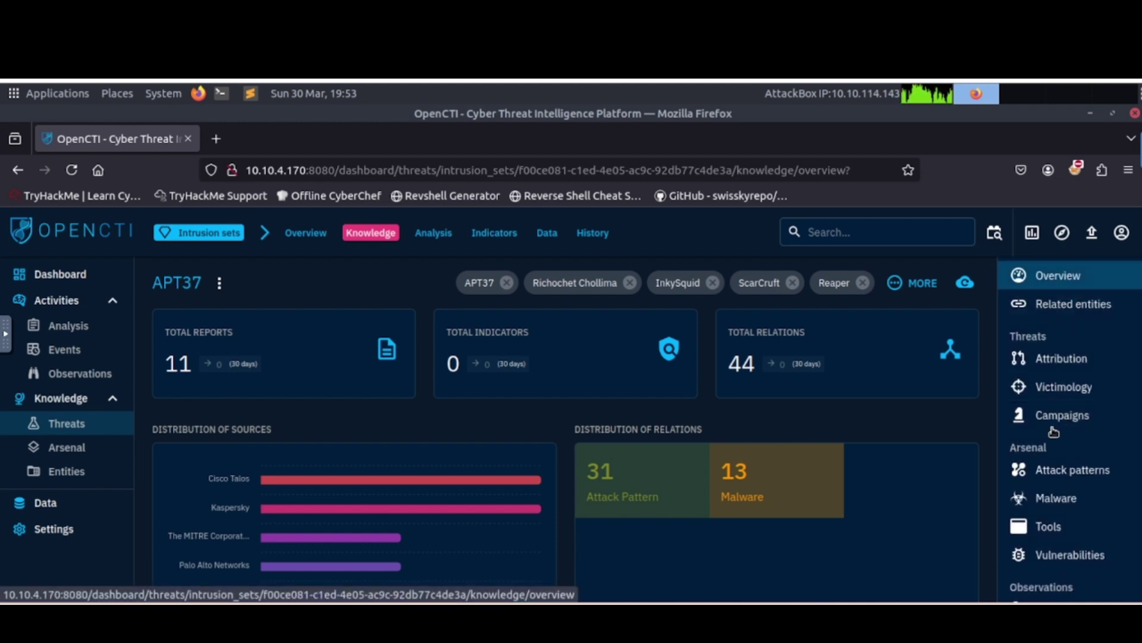
{"action": "left_click", "coordinate": [1062, 473]}
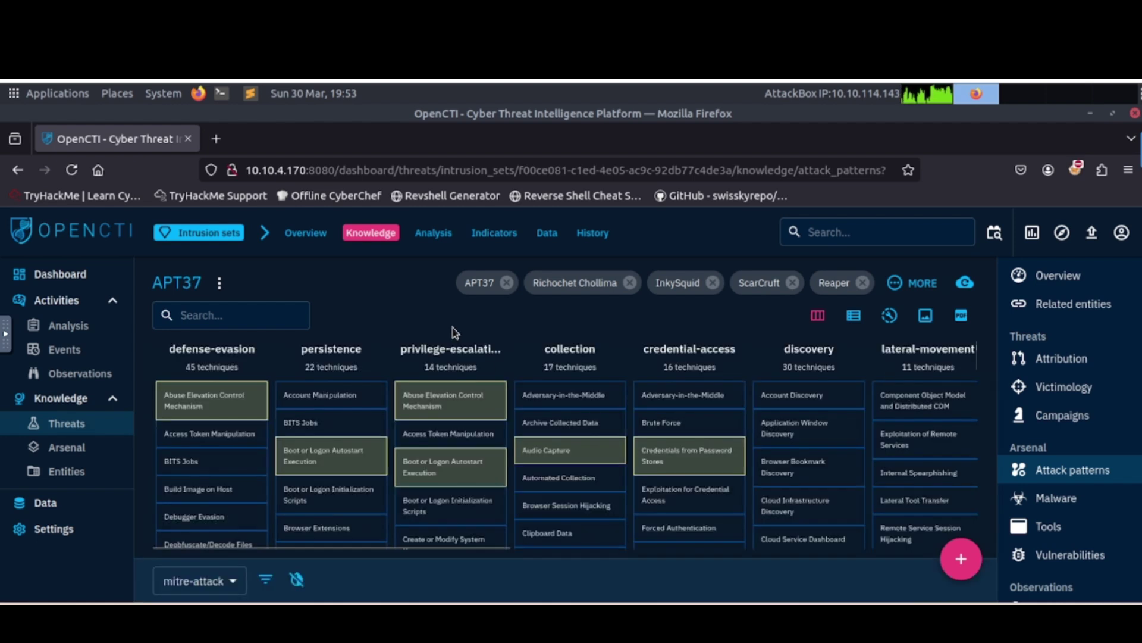
{"action": "scroll", "coordinate": [369, 417], "scroll_direction": "right", "scroll_amount": 5}
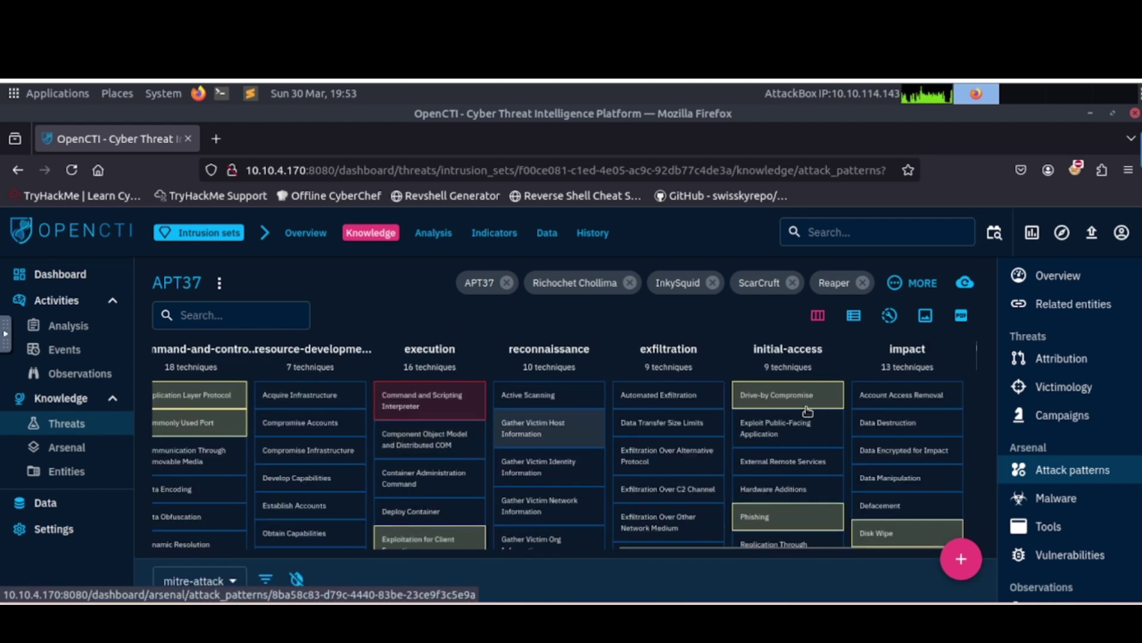
{"action": "scroll", "coordinate": [766, 476], "scroll_direction": "down", "scroll_amount": 10}
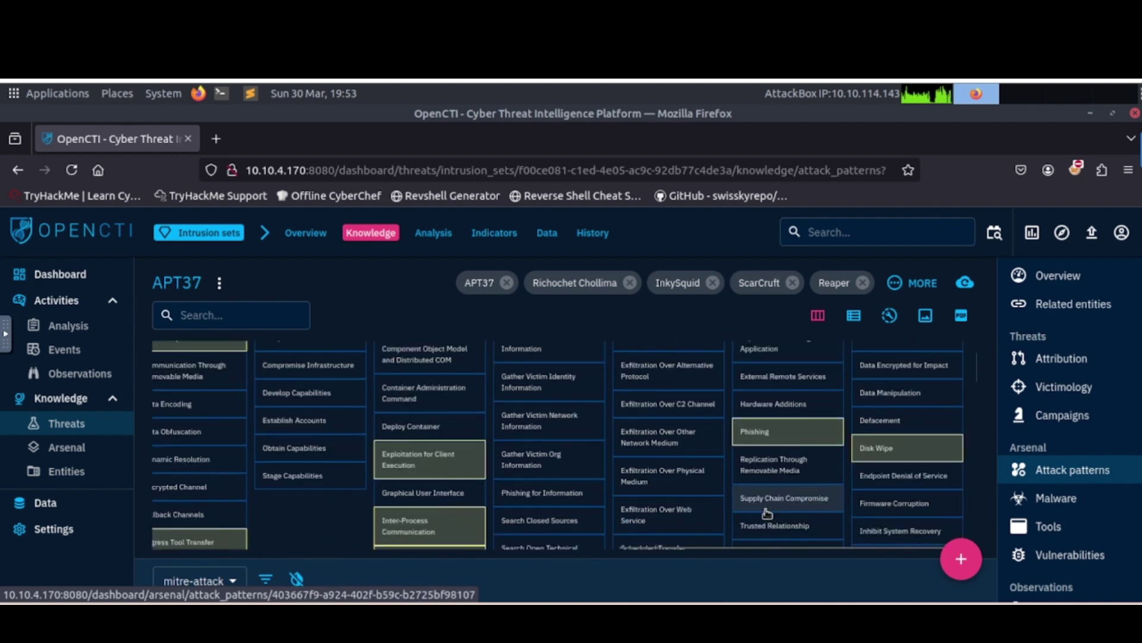
{"action": "scroll", "coordinate": [772, 446], "scroll_direction": "up", "scroll_amount": 10}
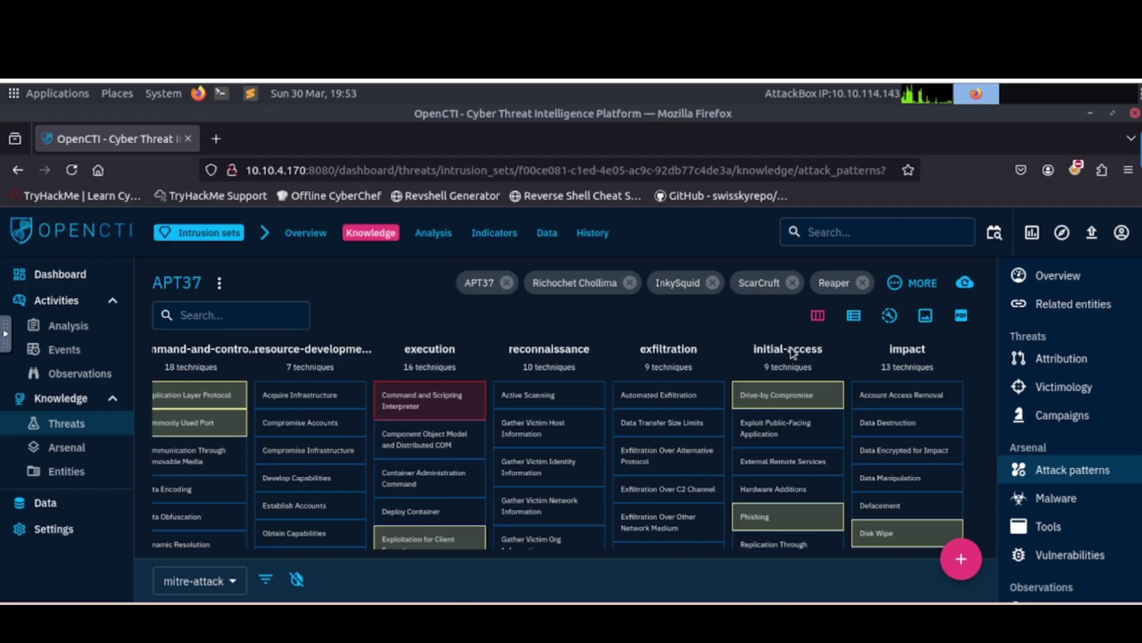
Look up the technique IDs of Drive-by Compromise and Phishing in OpenCTI, and submit "T1189, T1566" in TryHackMe as the initial access techniques.
{"action": "left_click", "coordinate": [790, 404]}
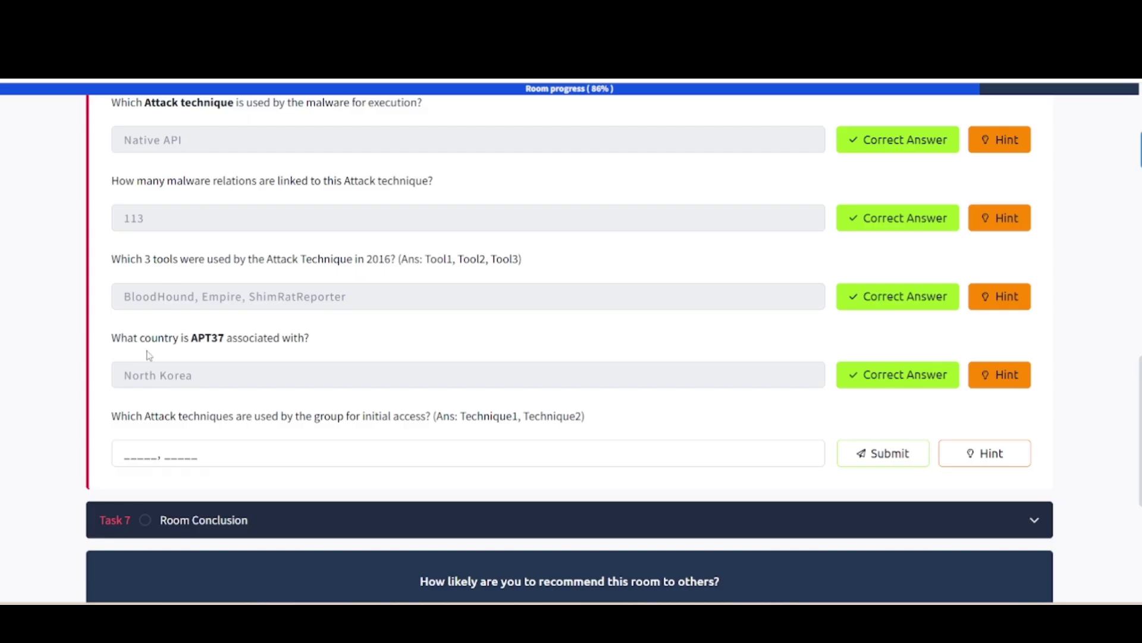
{"action": "left_click", "coordinate": [131, 465]}
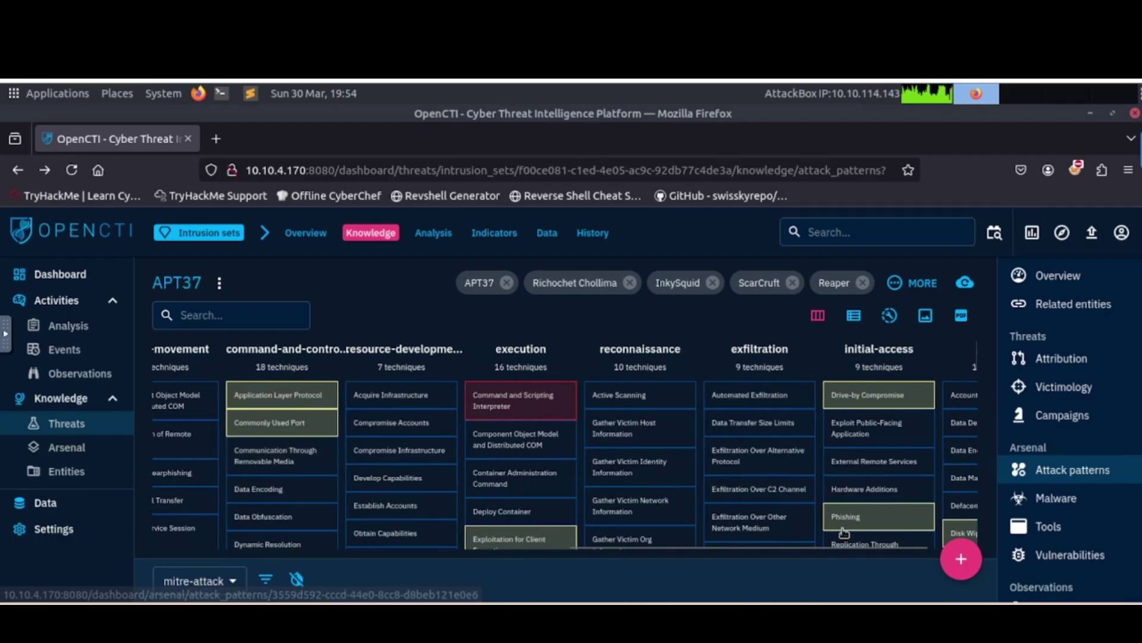
{"action": "left_click", "coordinate": [844, 529]}
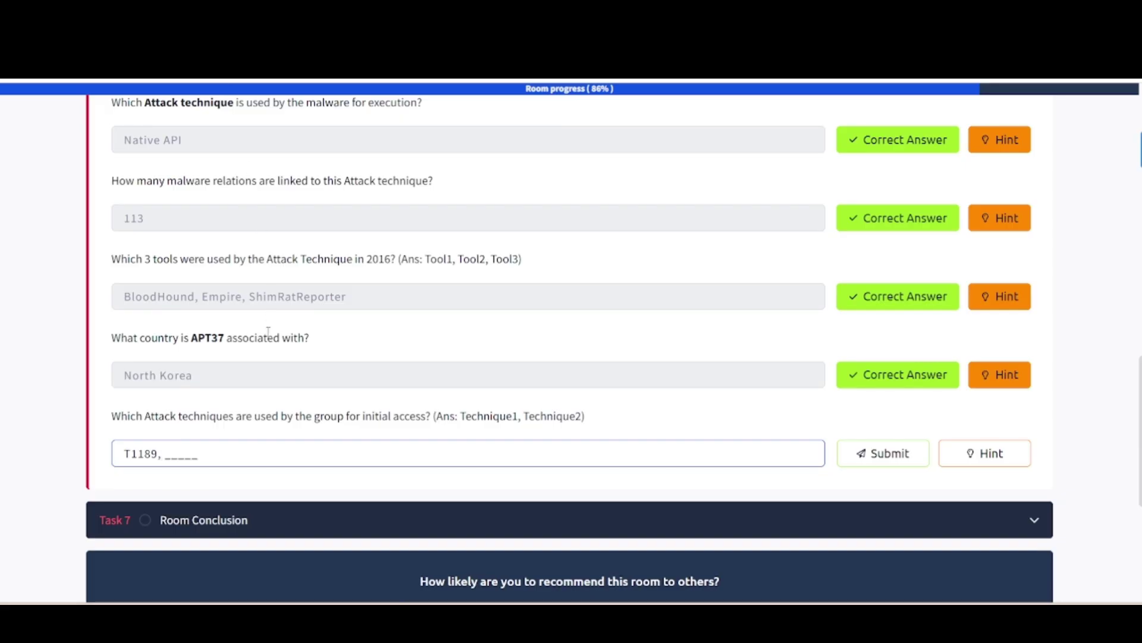
{"action": "type", "text": "T1189, T1566"}
{"action": "key", "text": "Return"}
Expand Task 7, Room Conclusion, in the TryHackMe room.
{"action": "scroll", "coordinate": [179, 333], "scroll_direction": "down", "scroll_amount": 3}
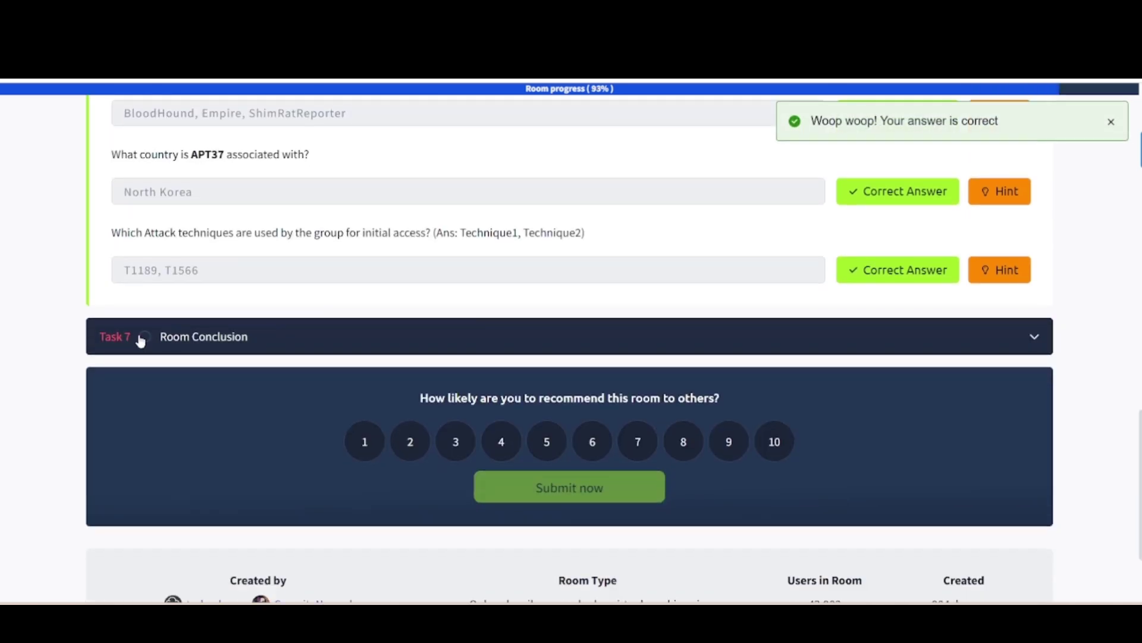
{"action": "left_click", "coordinate": [244, 348]}
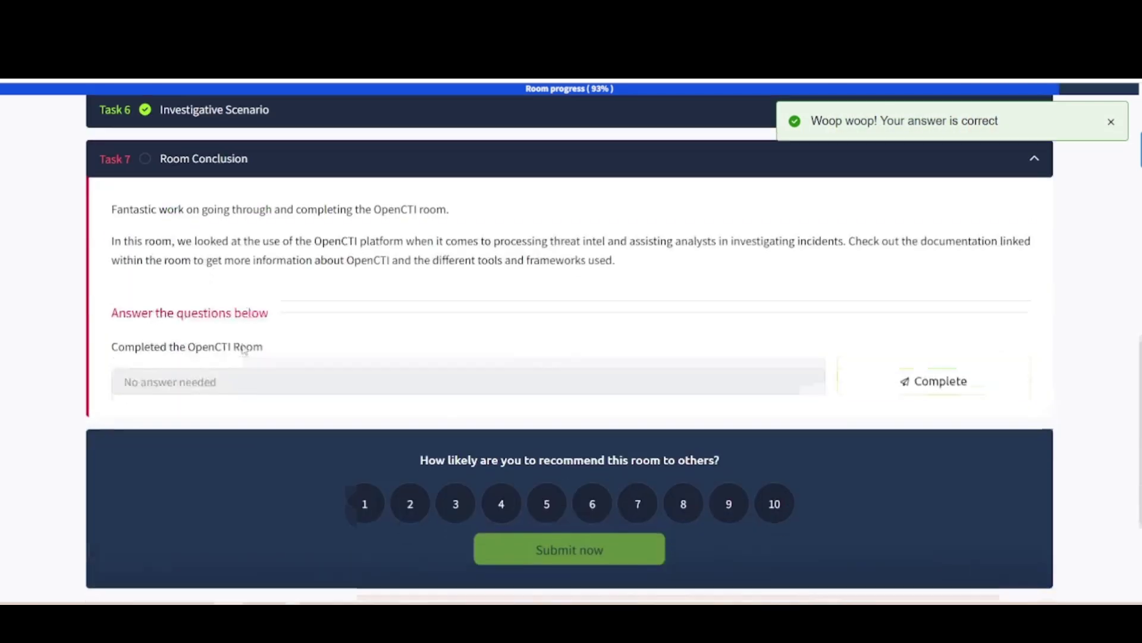